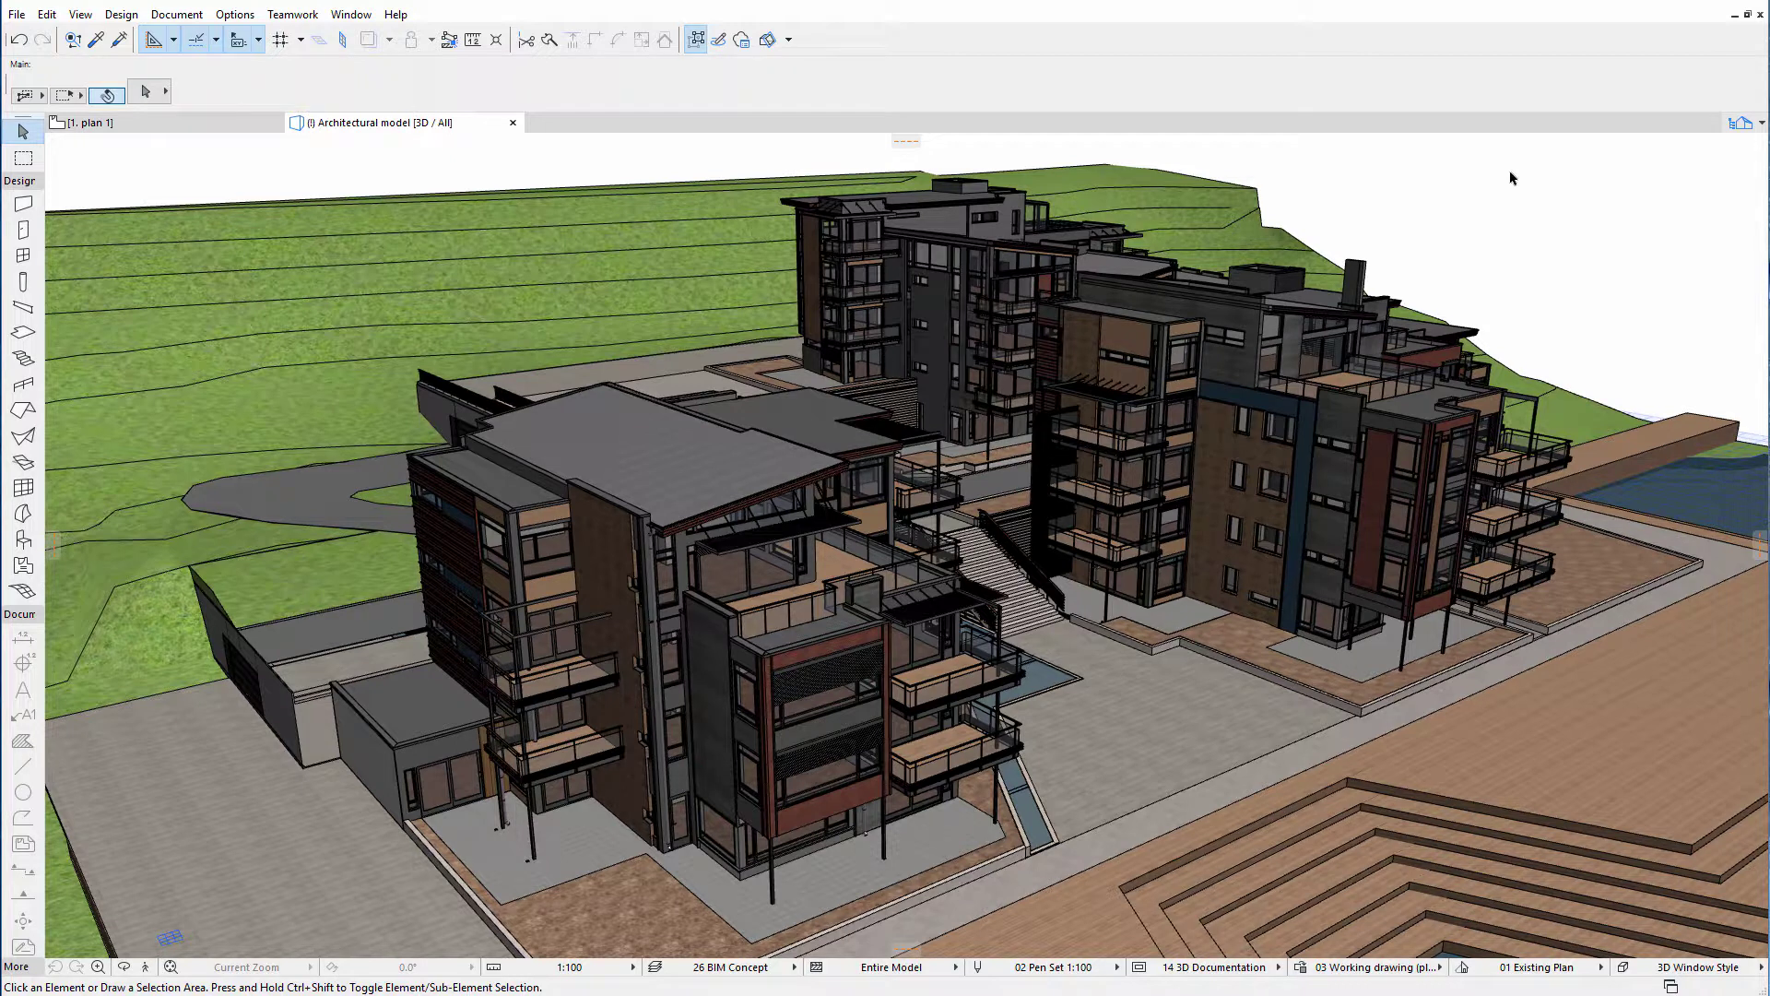
Open the IFC Translators settings for the project
{"action": "left_click", "coordinate": [18, 15]}
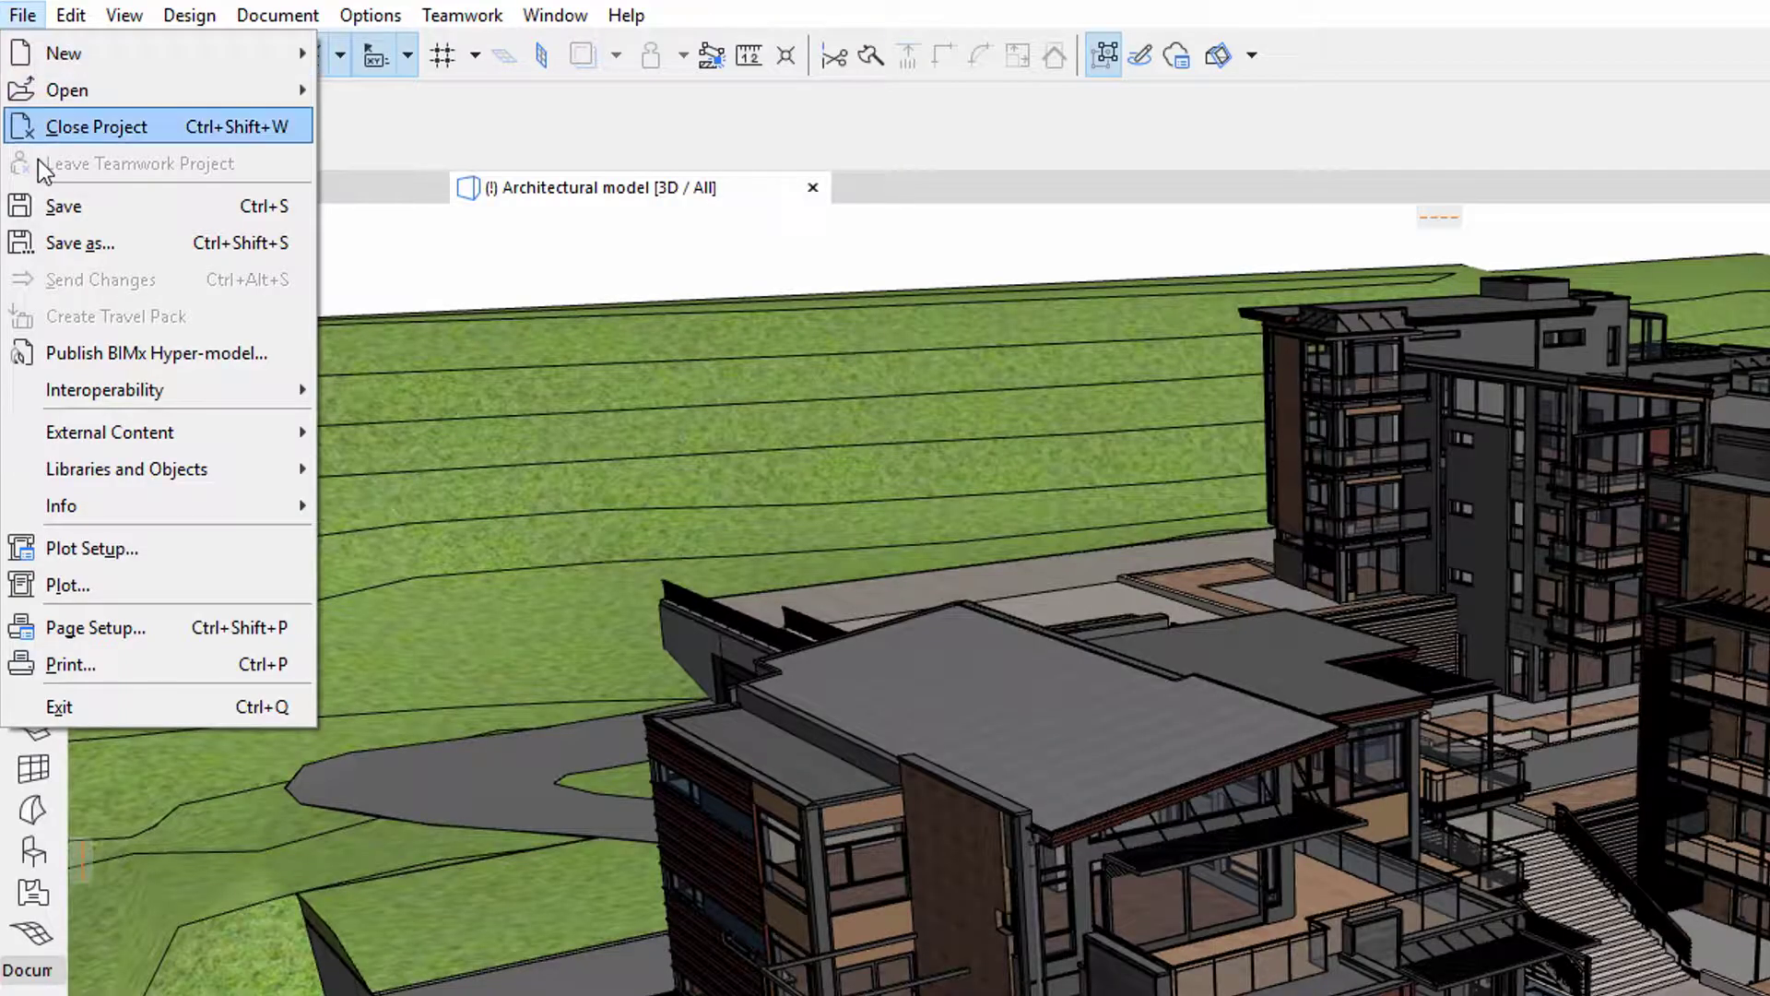
{"action": "mouse_move", "coordinate": [35, 389]}
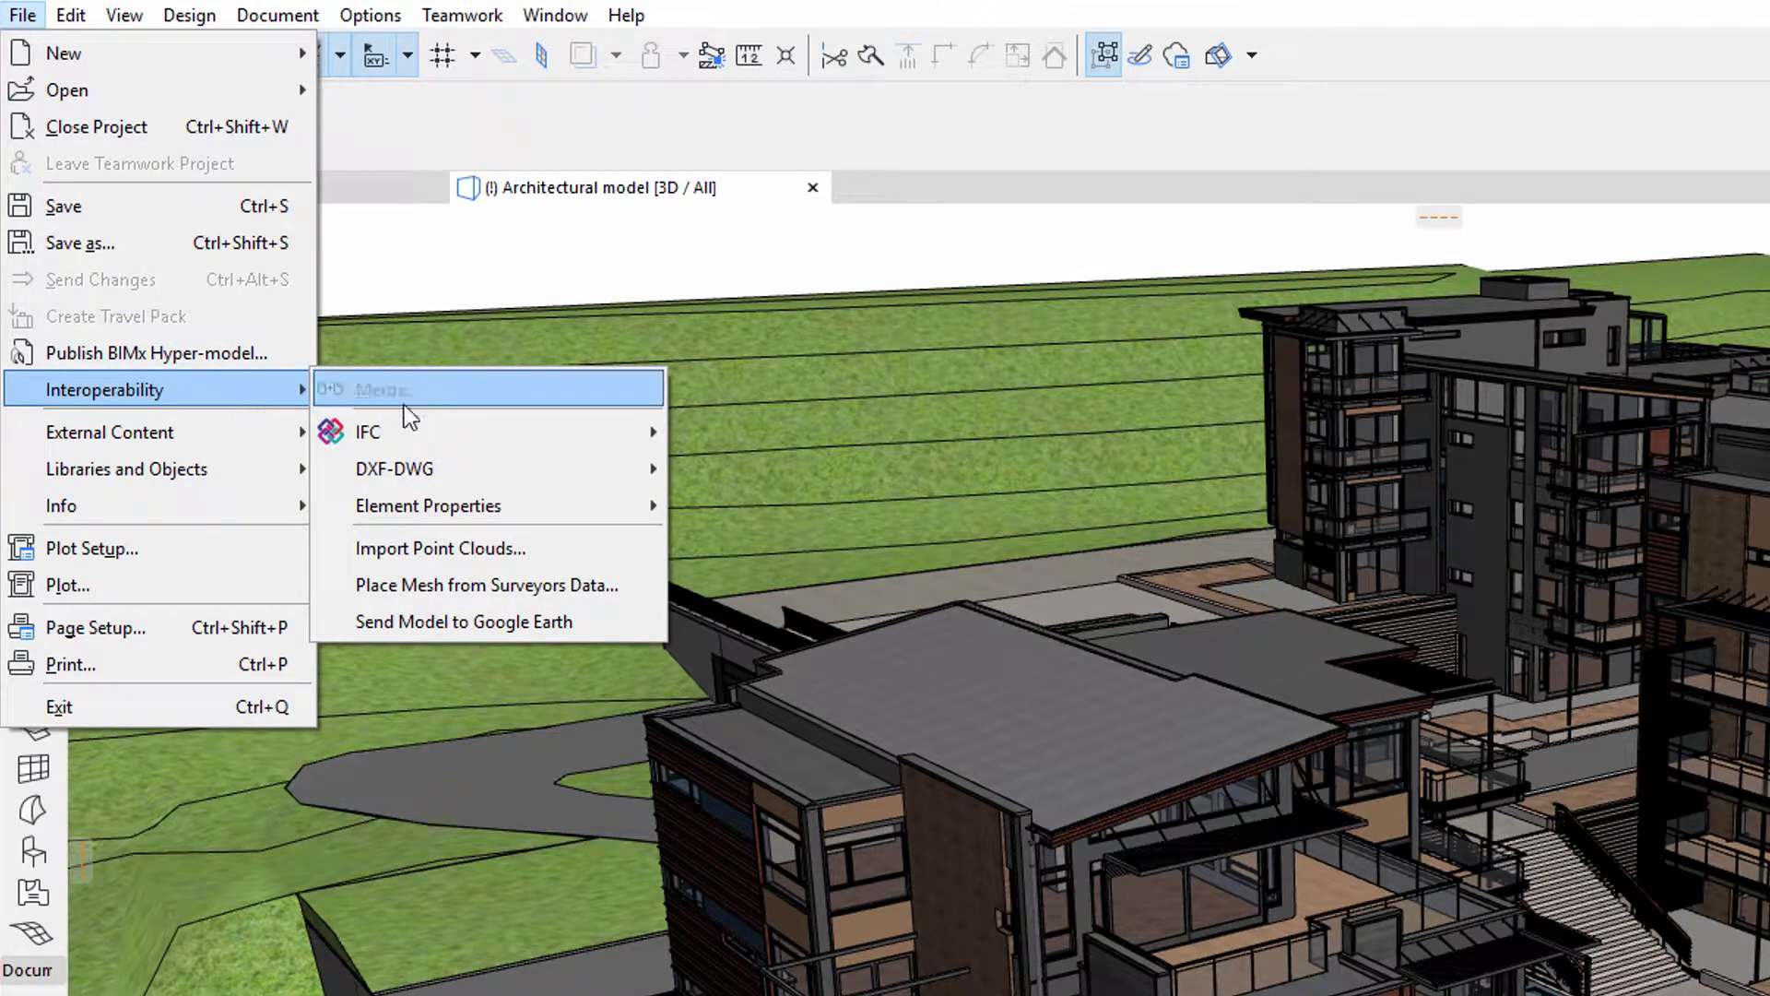
{"action": "mouse_move", "coordinate": [472, 433]}
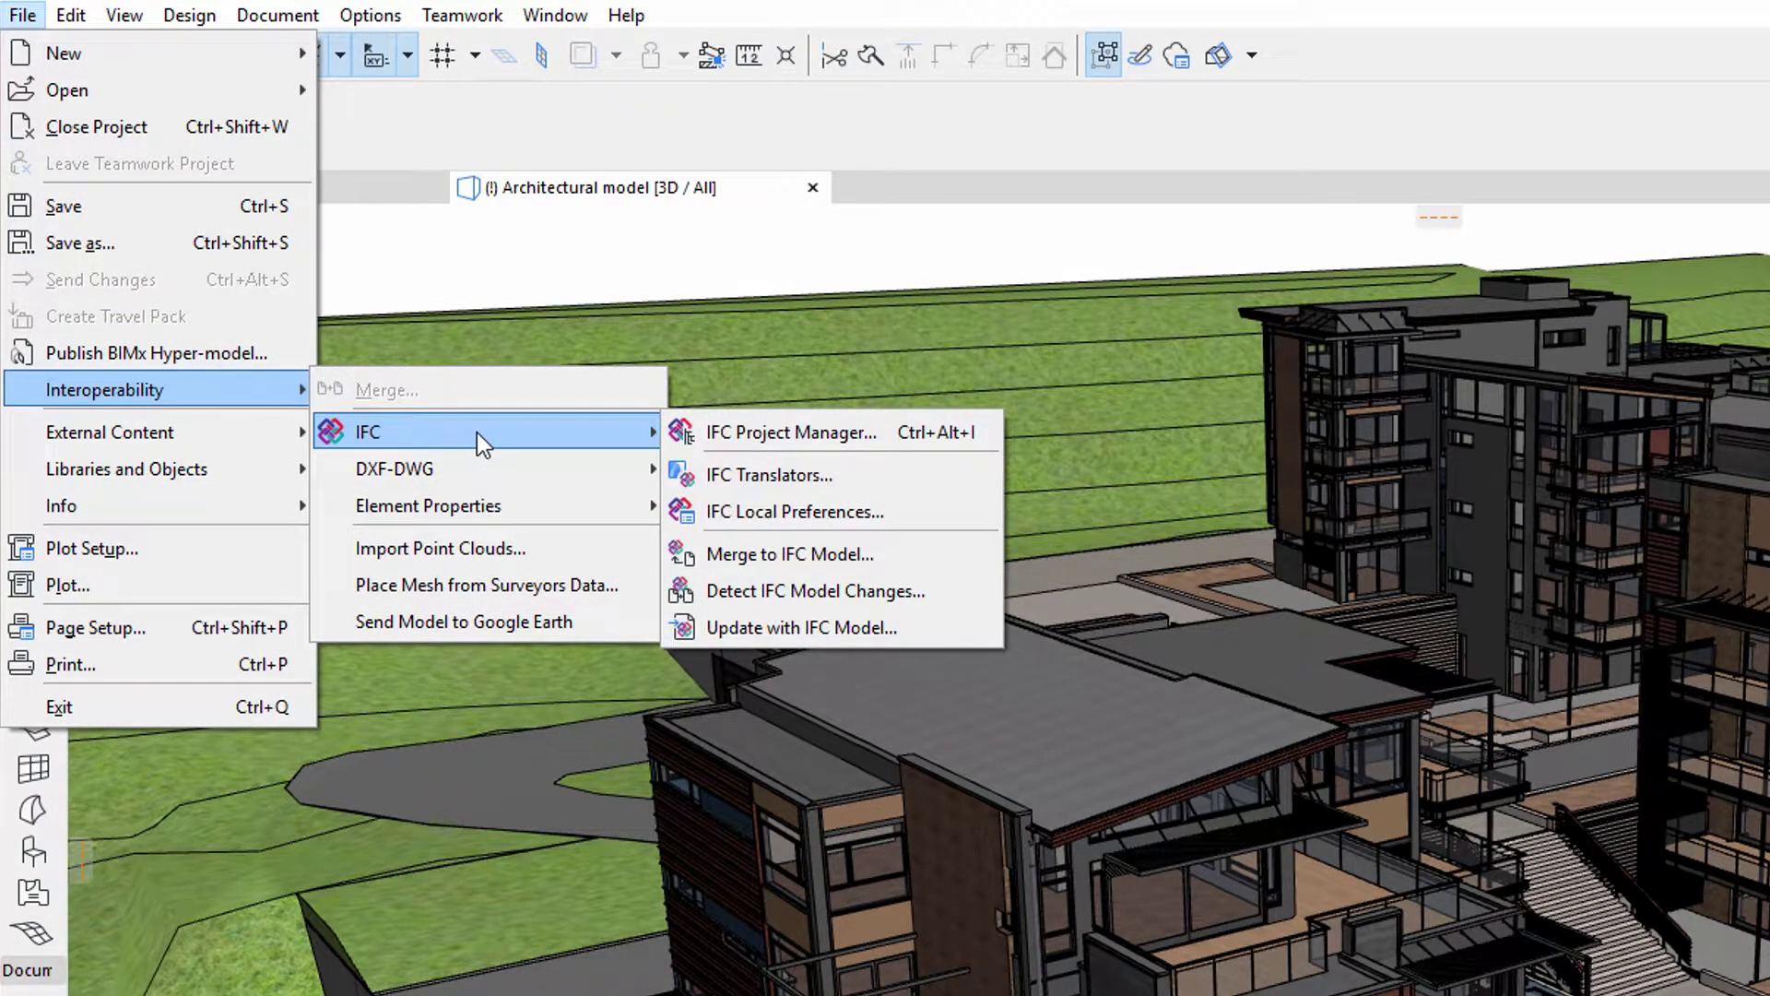
{"action": "left_click", "coordinate": [904, 483]}
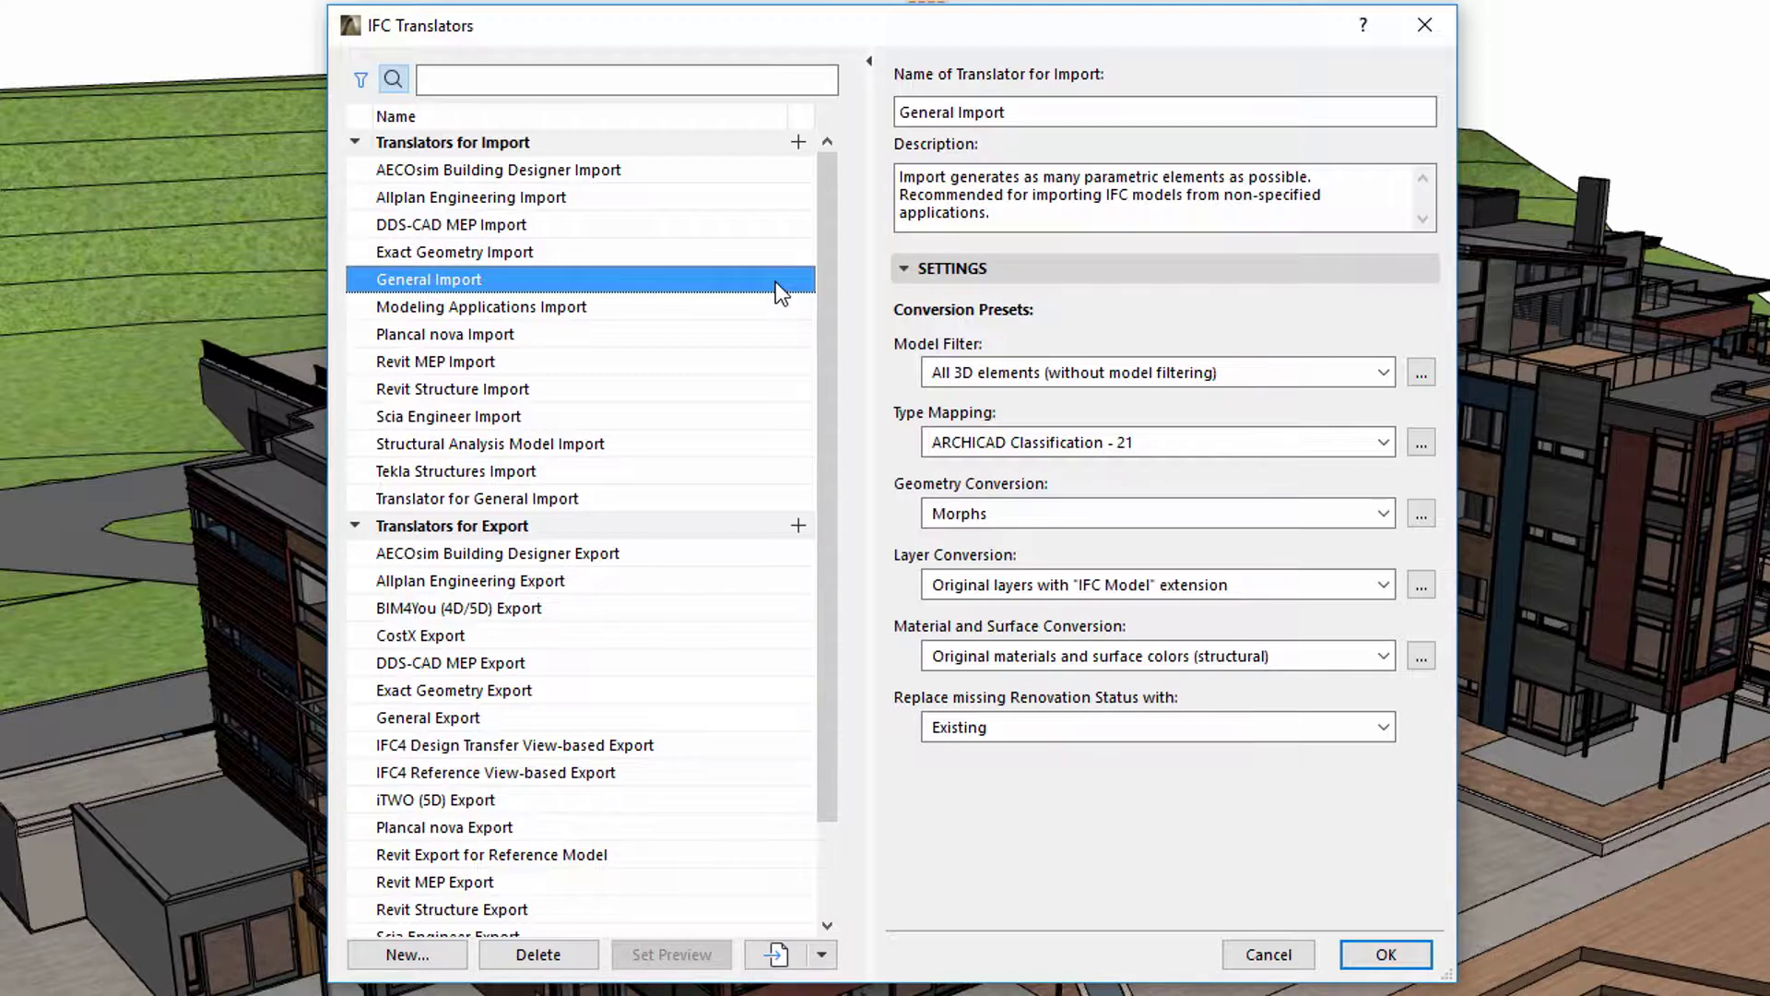
Compare the settings categories of the Translators for Import group with those of the Translators for Export group
{"action": "mouse_move", "coordinate": [821, 307]}
{"action": "left_mouse_down"}
{"action": "mouse_move", "coordinate": [828, 395]}
{"action": "mouse_move", "coordinate": [827, 284]}
{"action": "left_mouse_up"}
{"action": "left_click", "coordinate": [717, 524]}
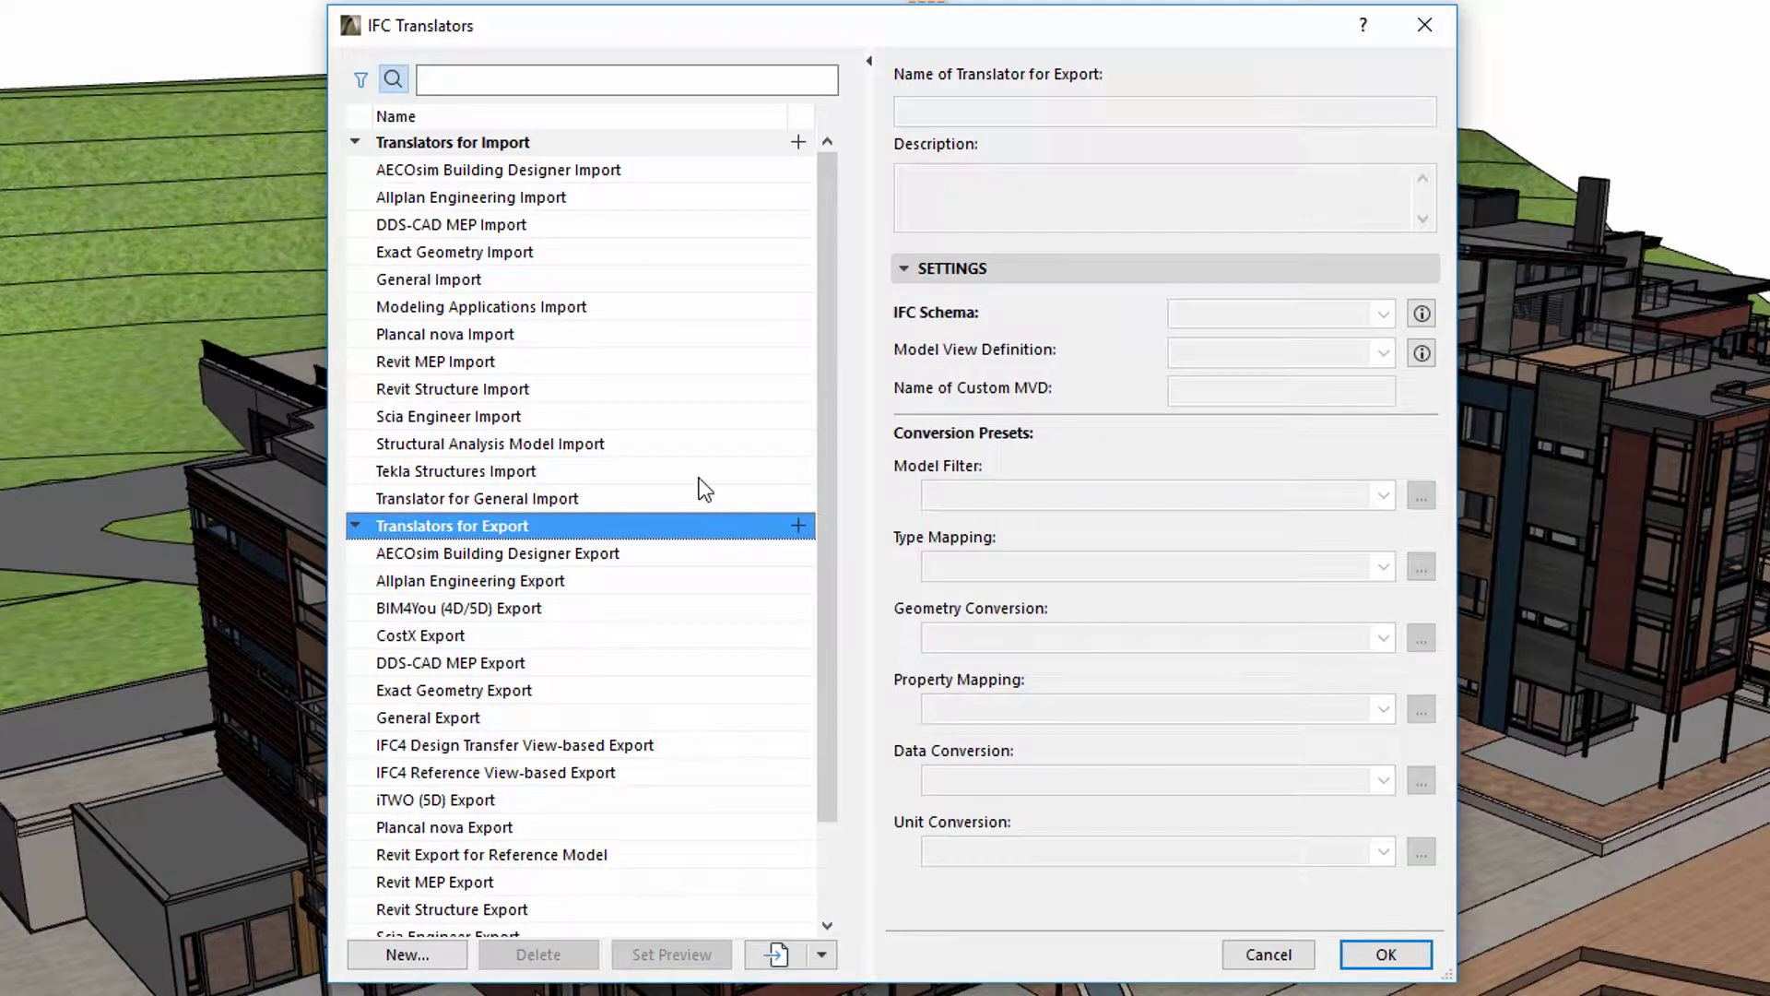
{"action": "left_click", "coordinate": [672, 144]}
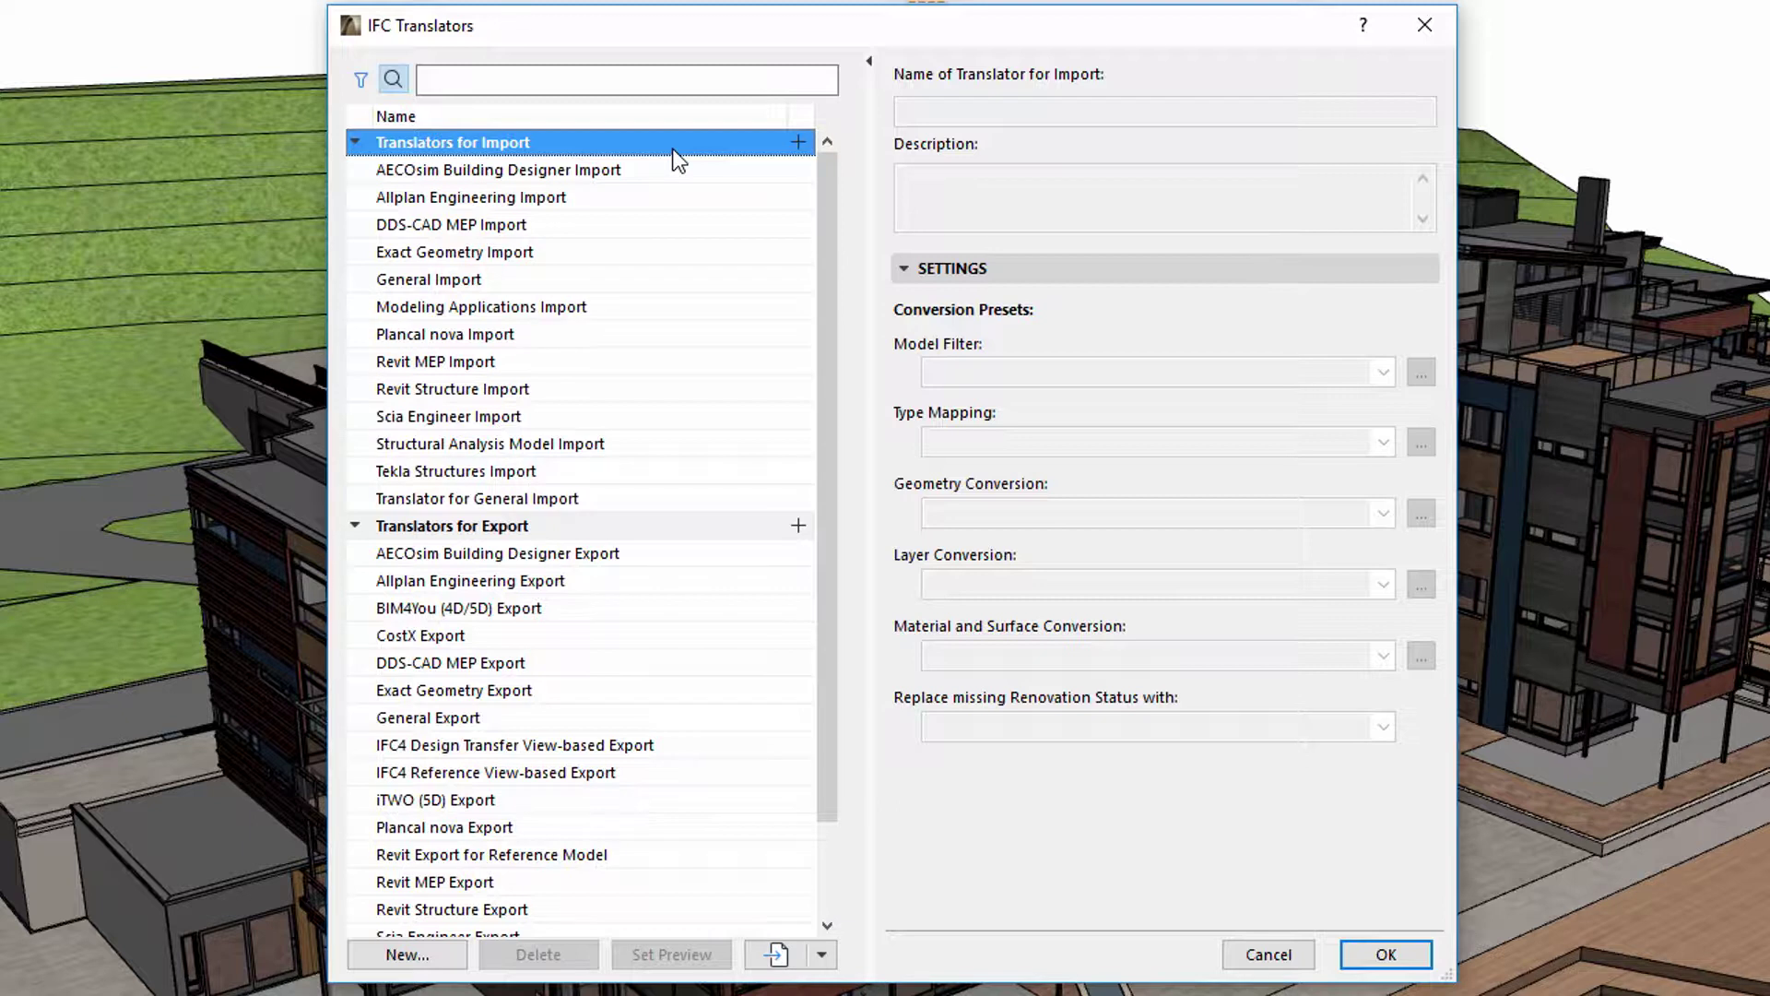
{"action": "left_click", "coordinate": [720, 528]}
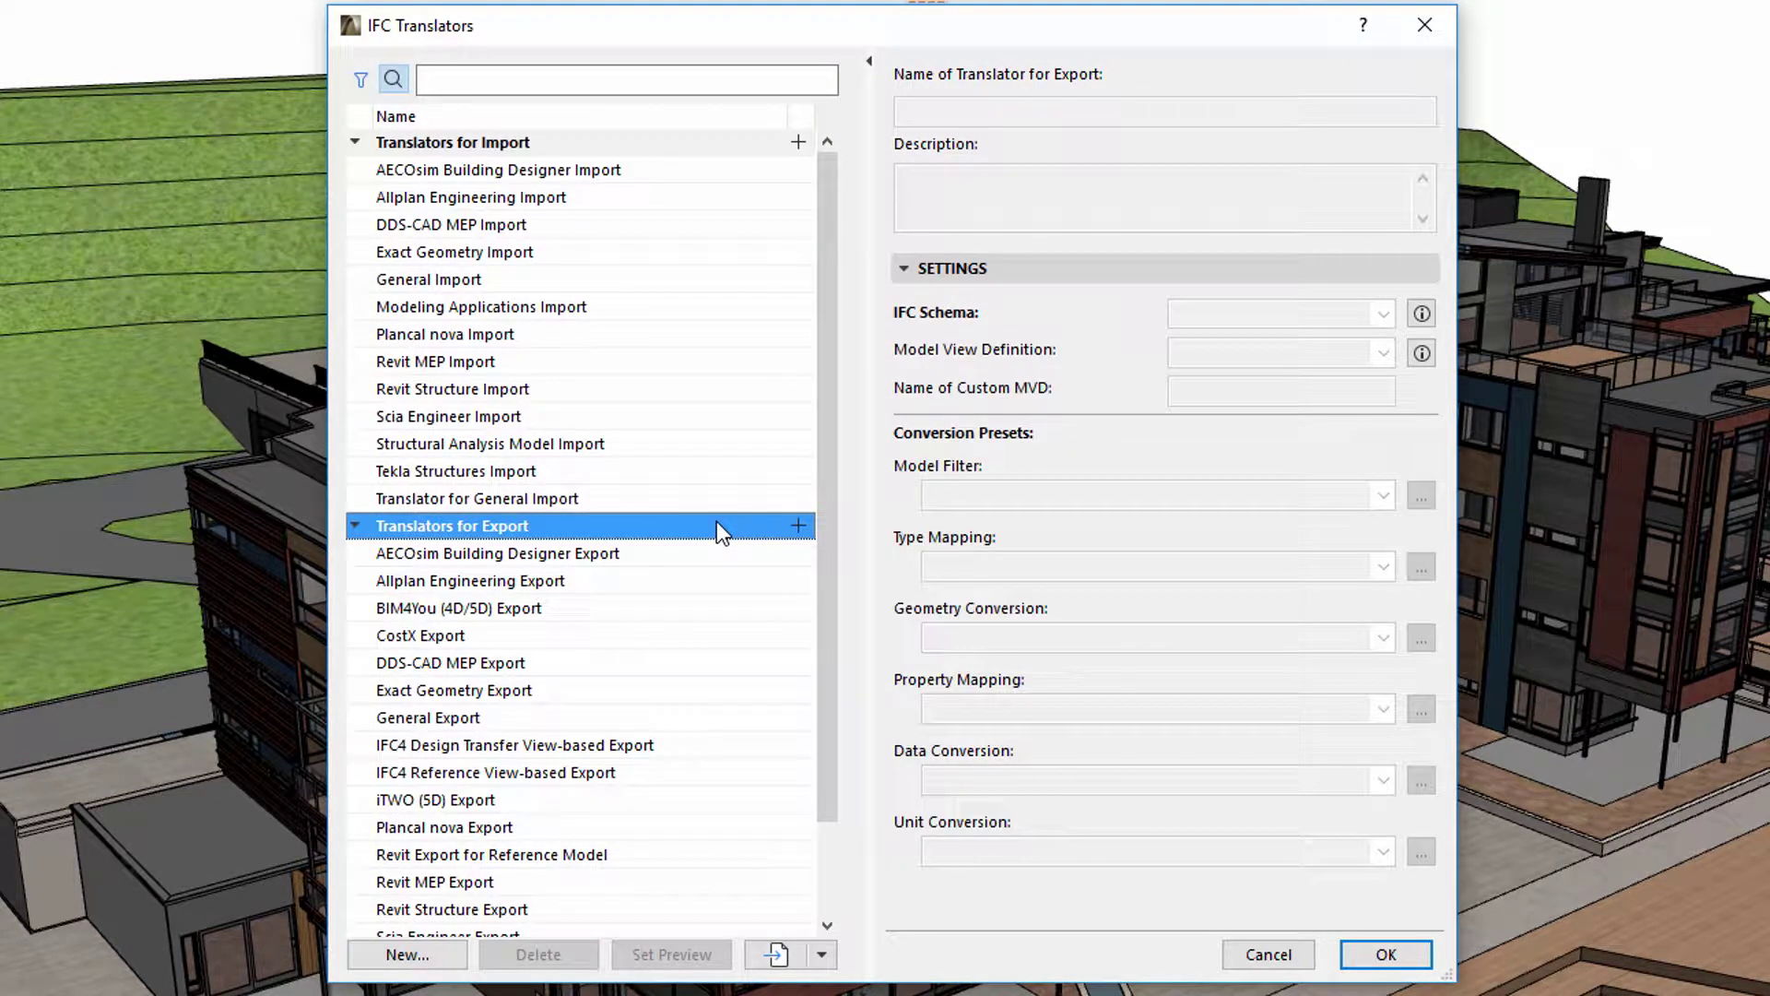
{"action": "left_click", "coordinate": [671, 144]}
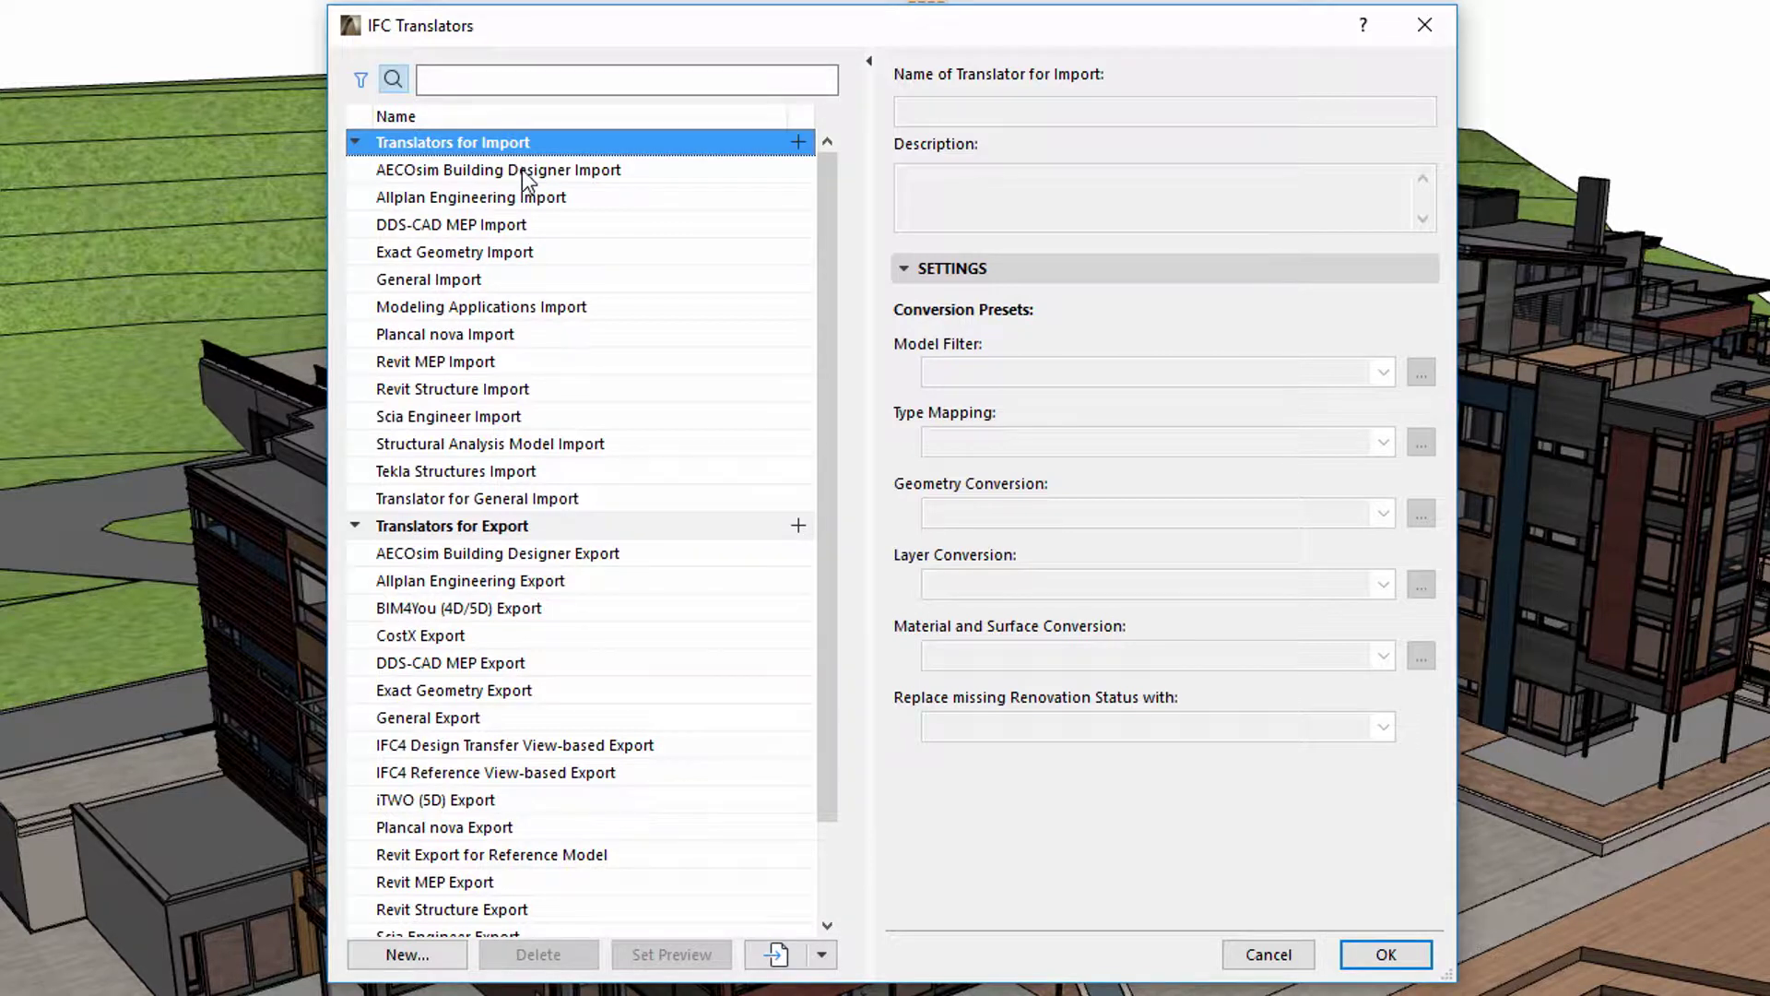
{"action": "left_click", "coordinate": [660, 527]}
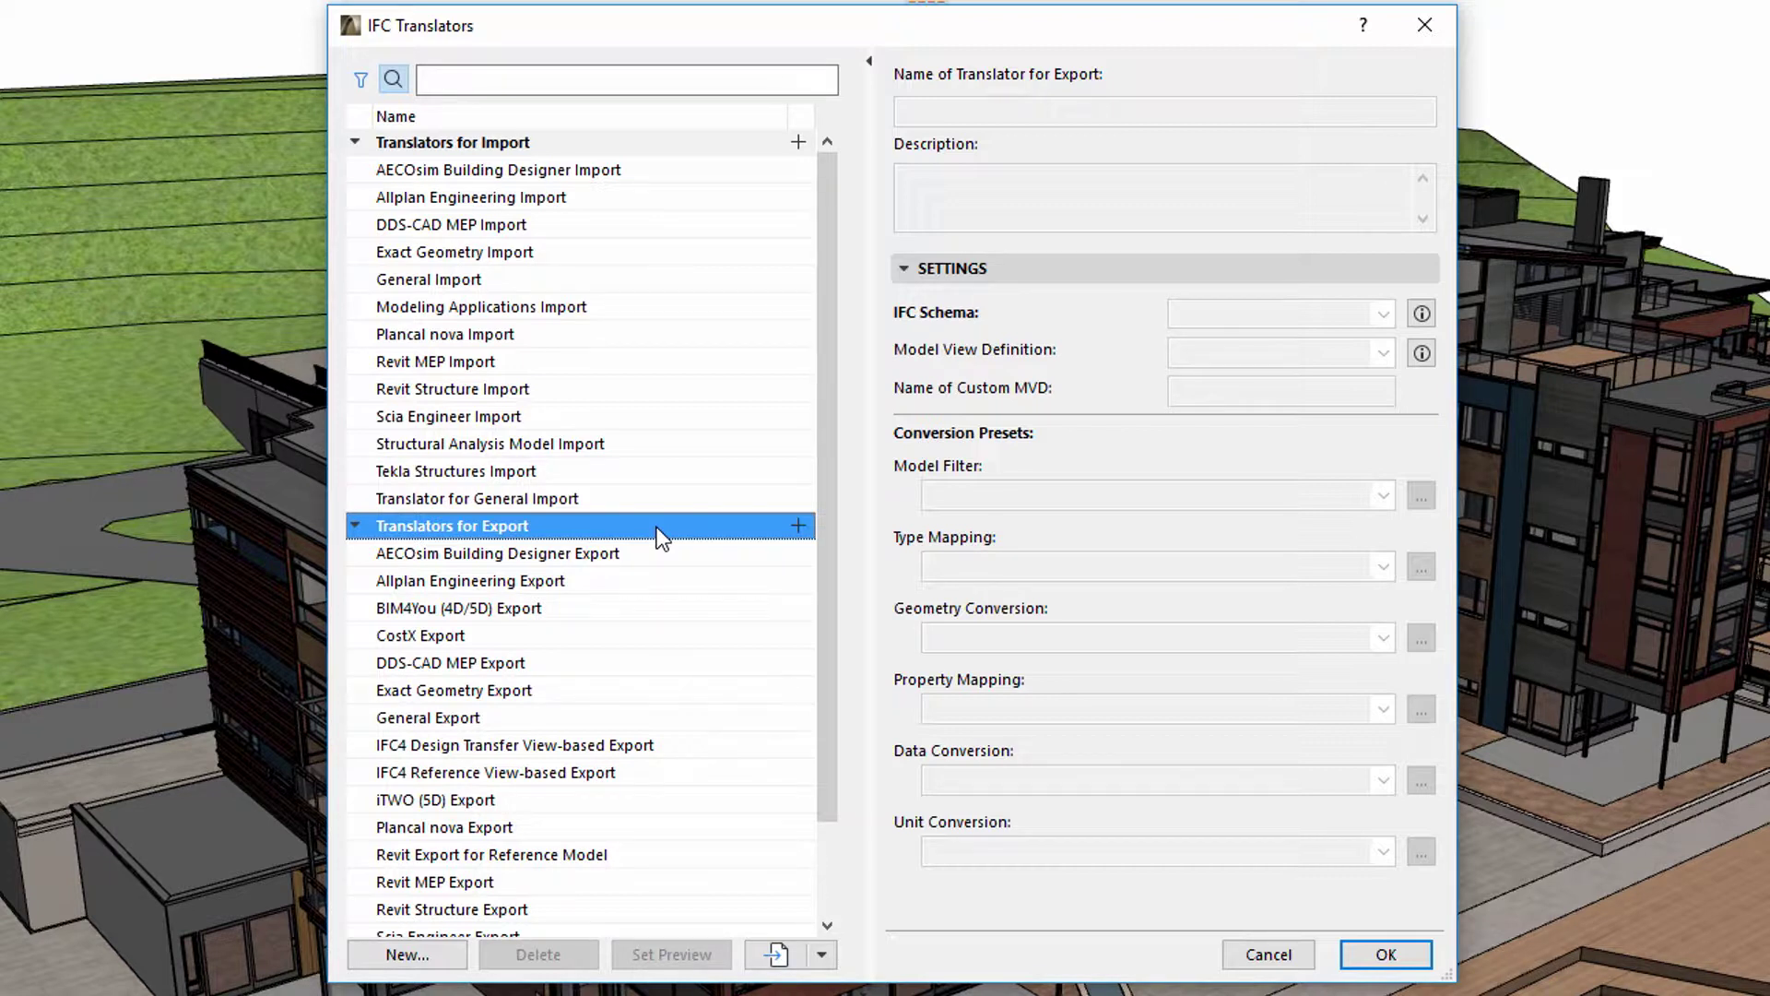
Review the AECOsim Building Designer, DDS-CAD MEP, Exact Geometry and Tekla Structures export translators, and view the options for creating a new translator
{"action": "left_click", "coordinate": [660, 553]}
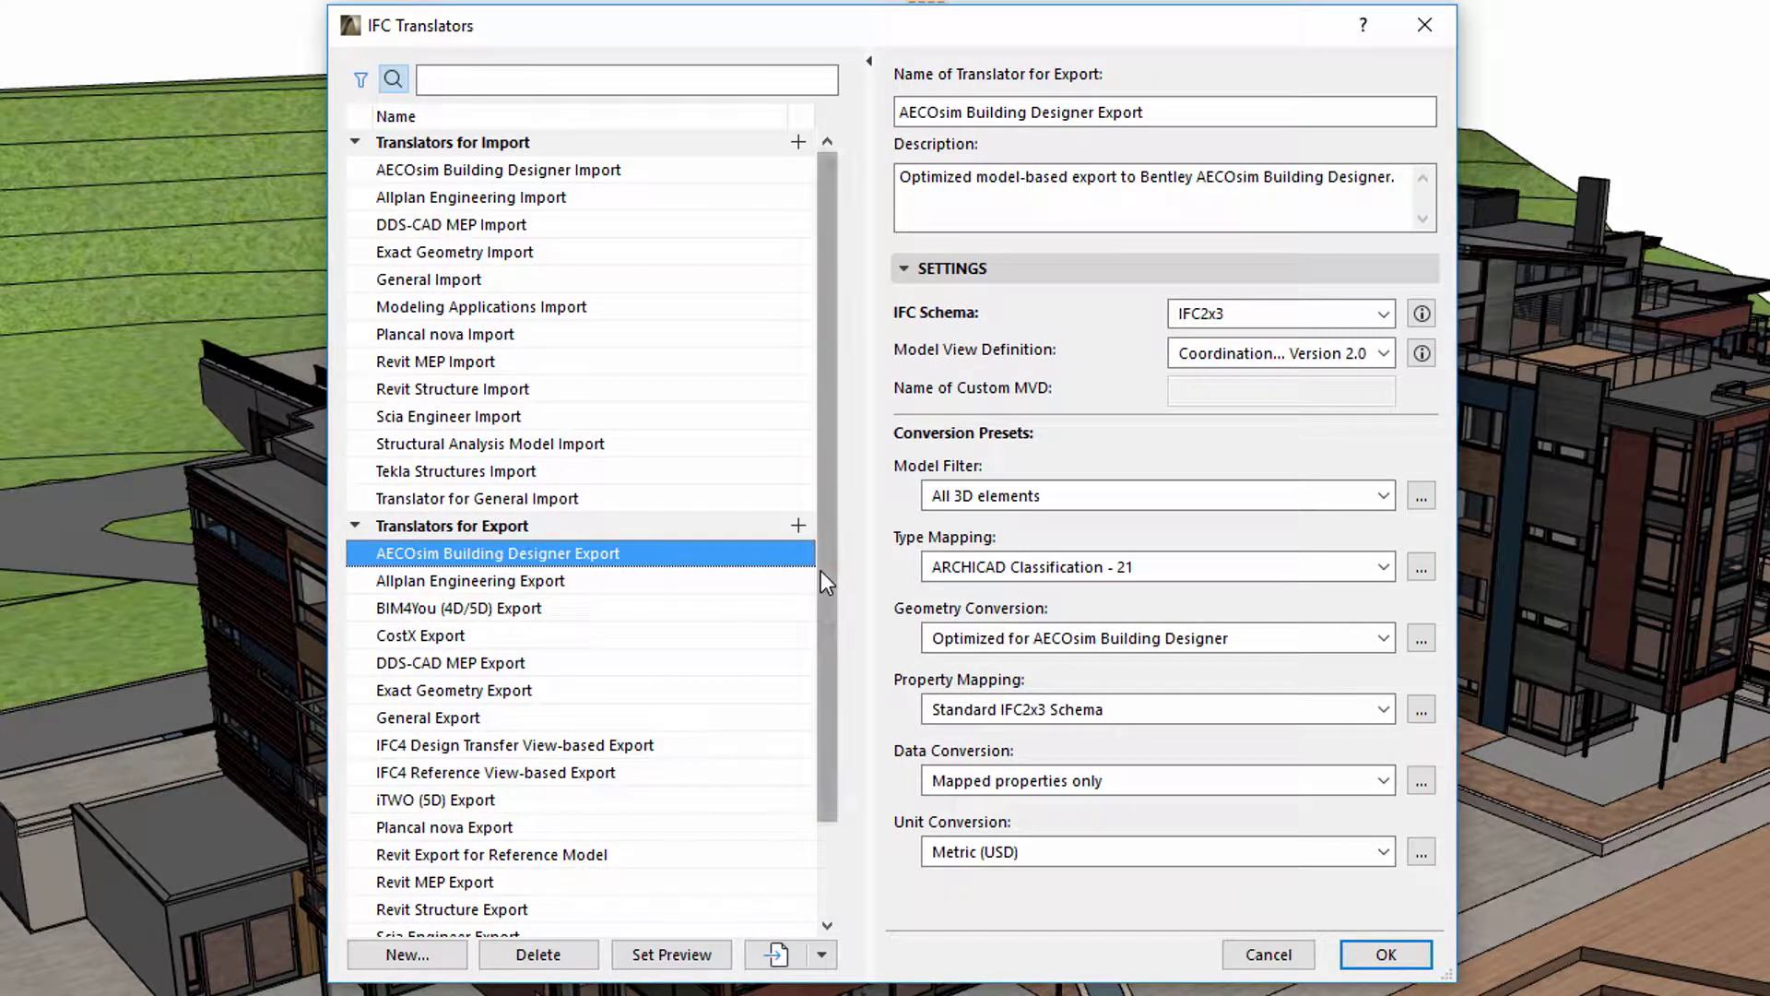
{"action": "left_click_drag", "start_coordinate": [821, 577], "coordinate": [830, 672]}
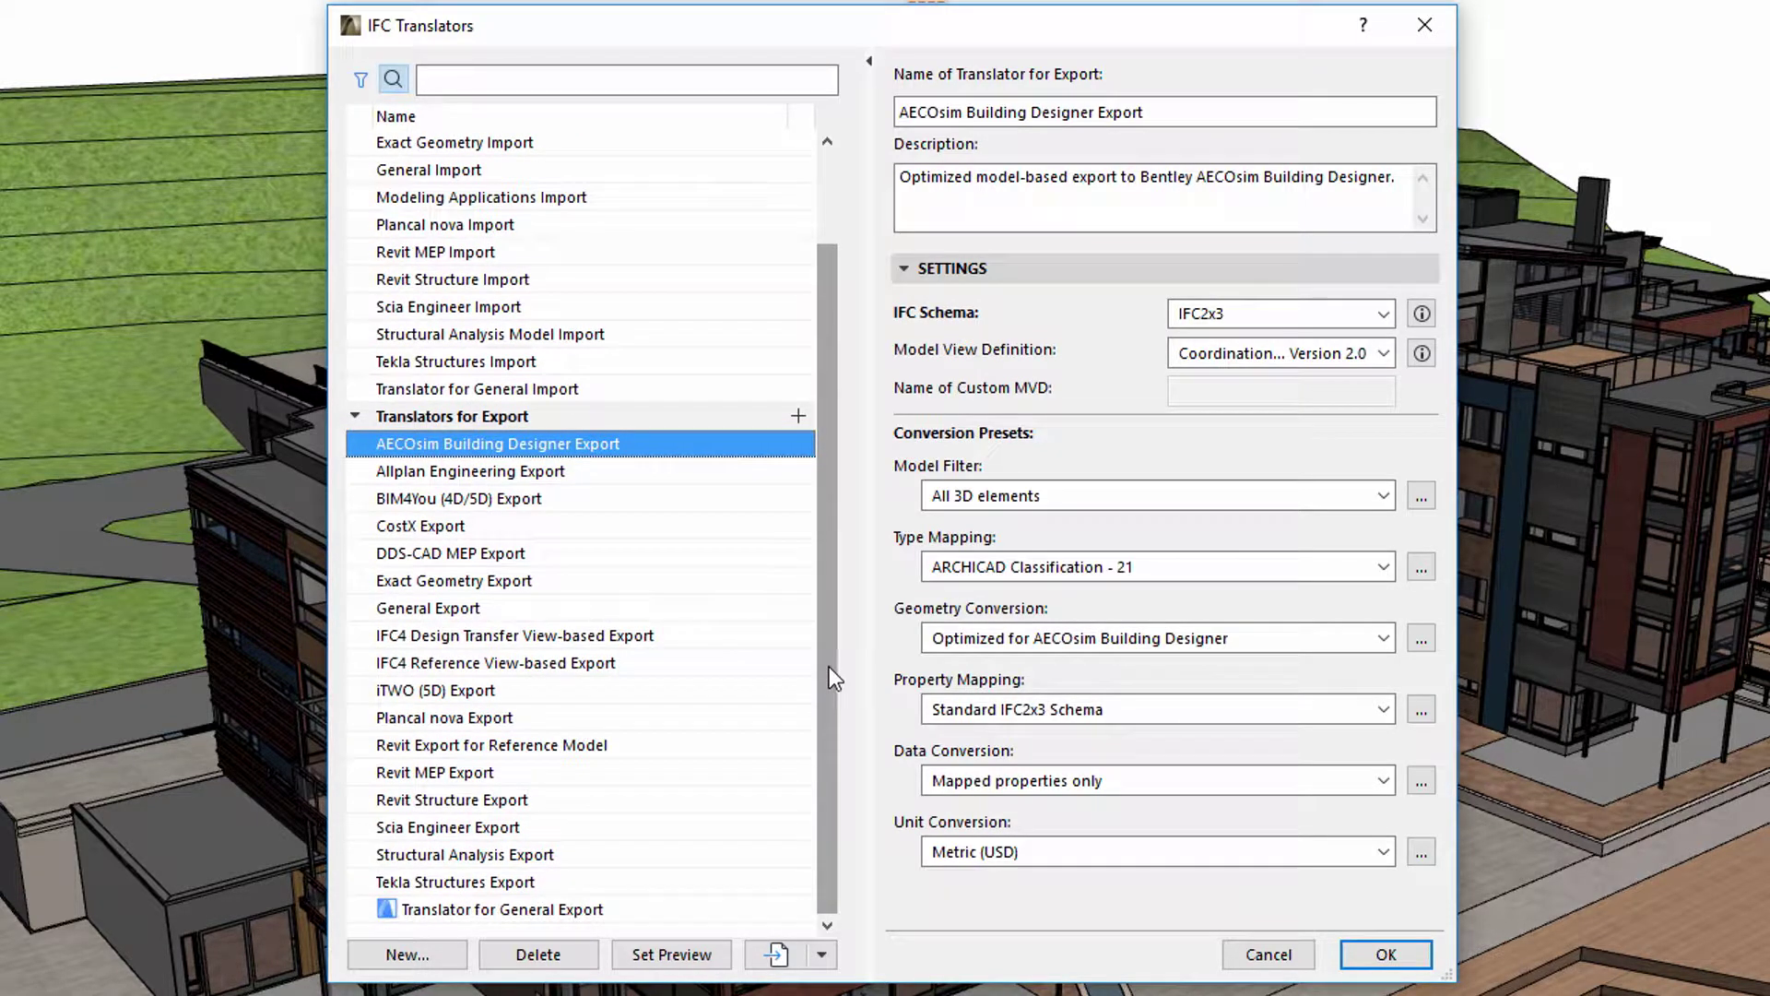
{"action": "left_click", "coordinate": [657, 554]}
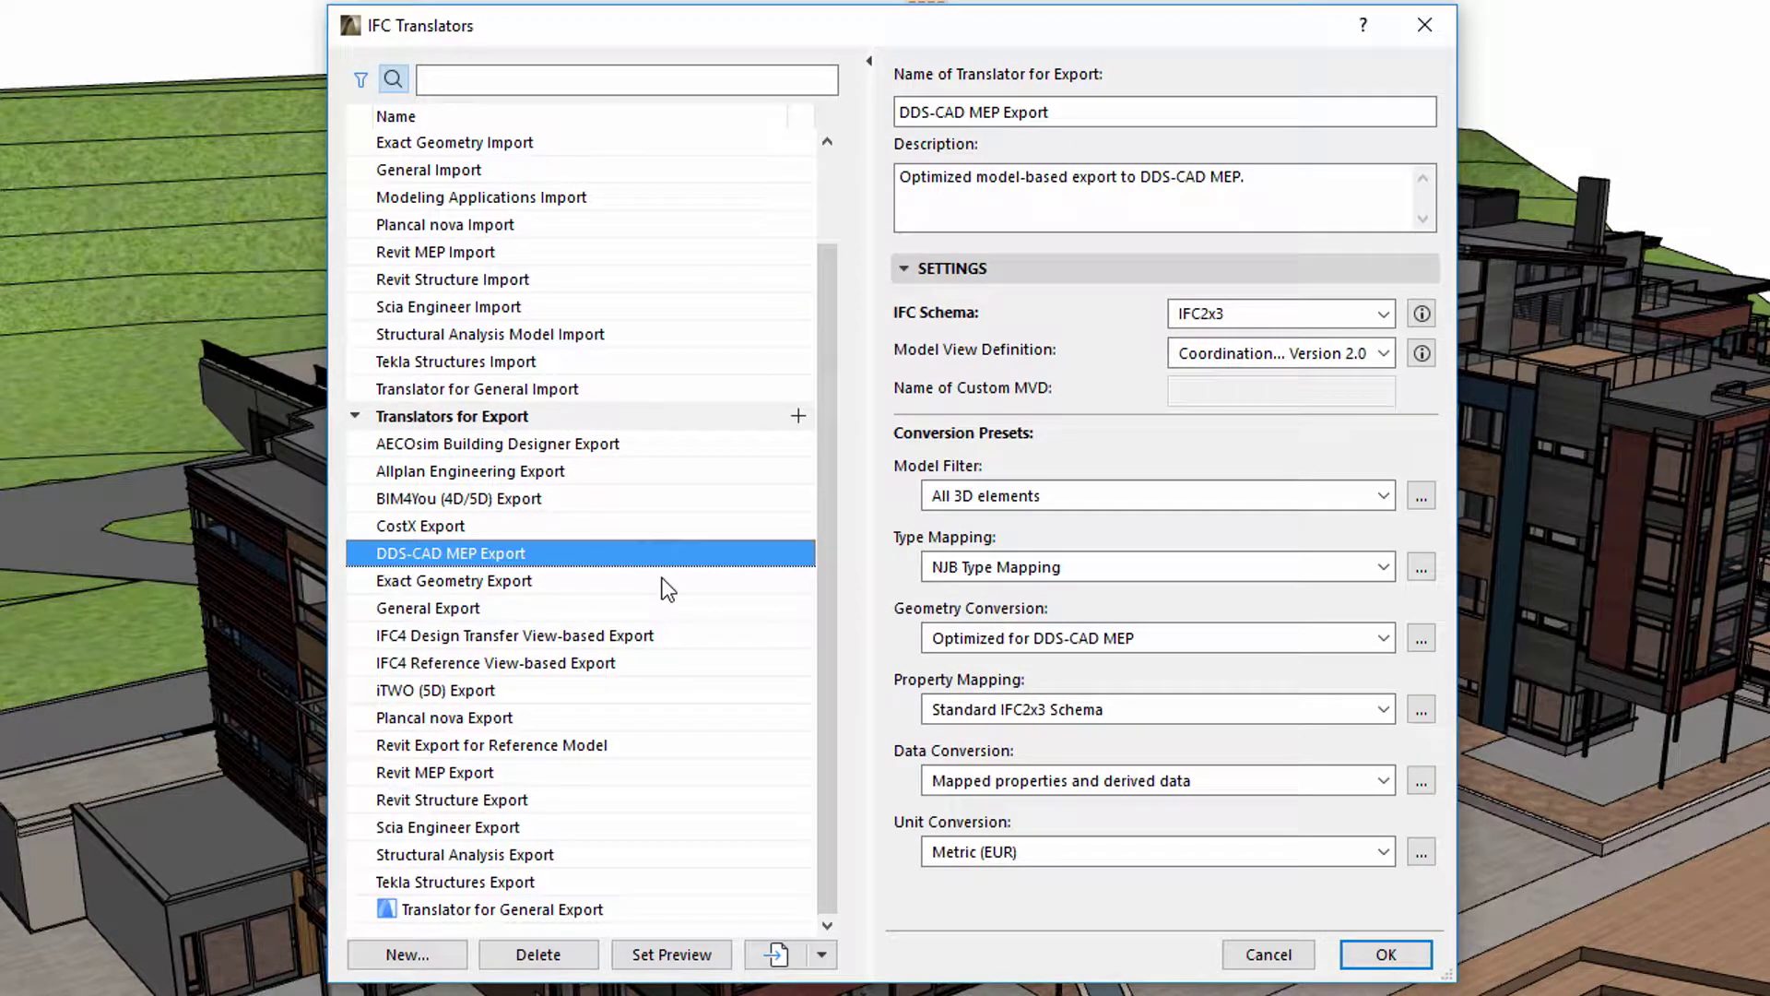
{"action": "left_click", "coordinate": [662, 581]}
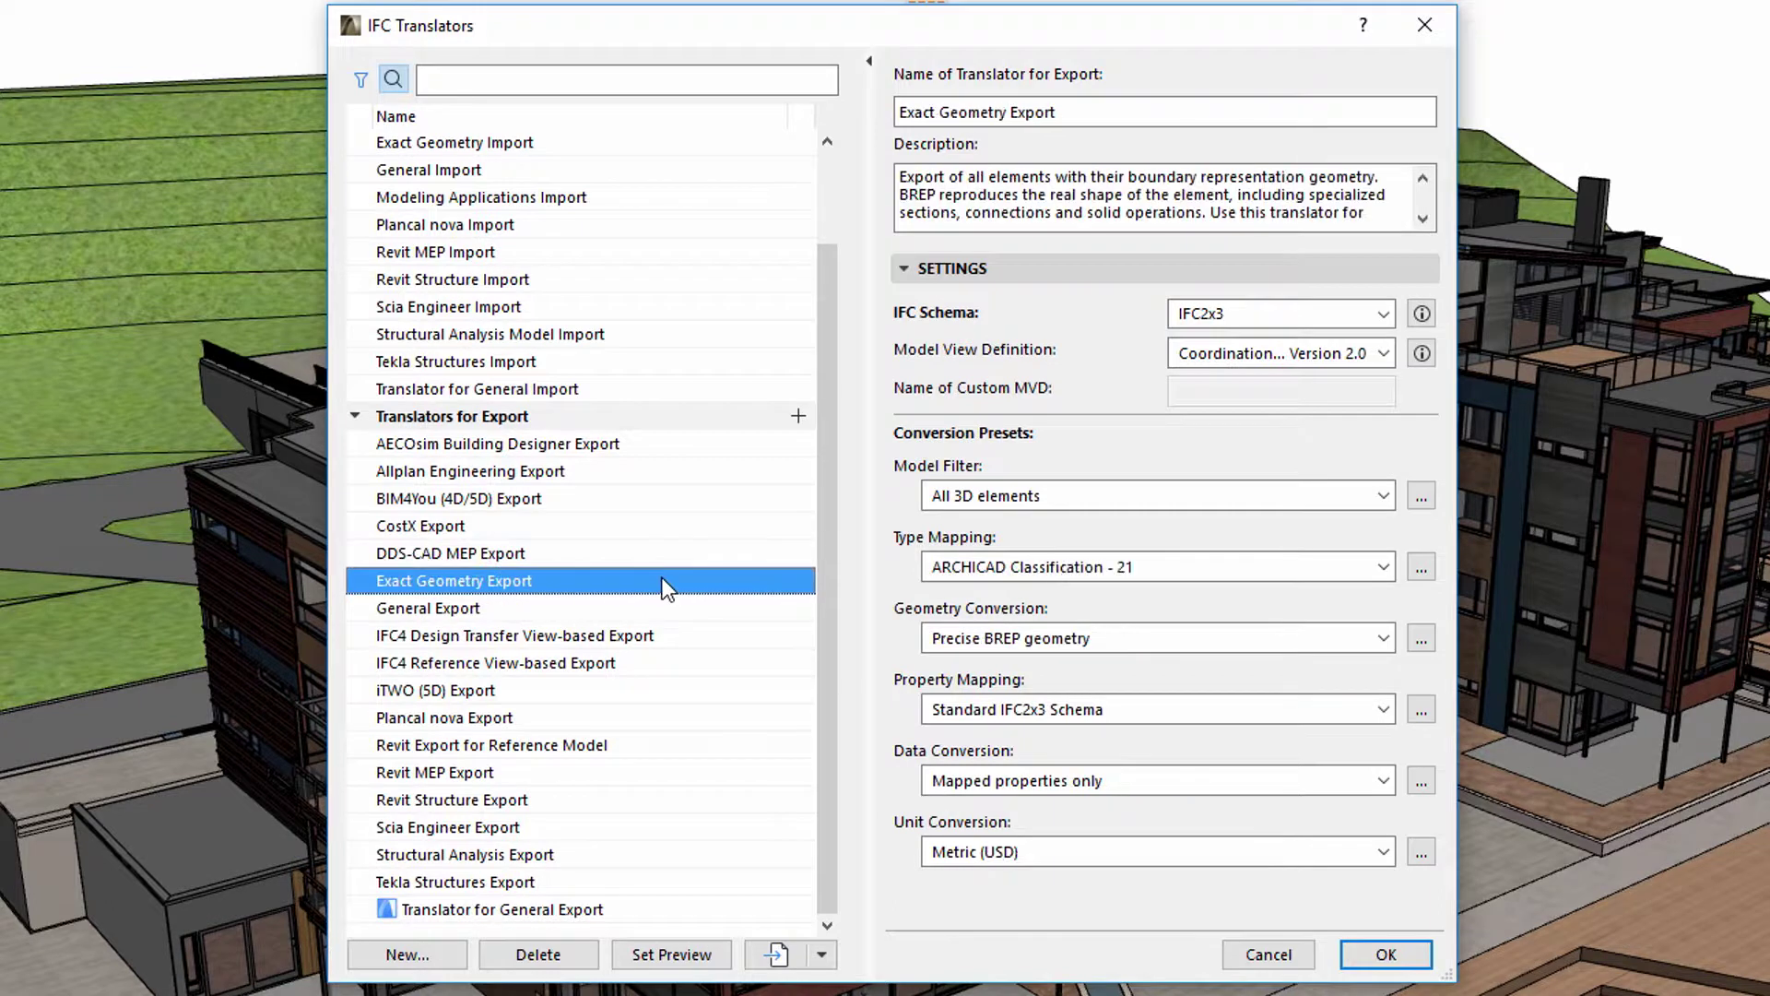
{"action": "left_click", "coordinate": [671, 888]}
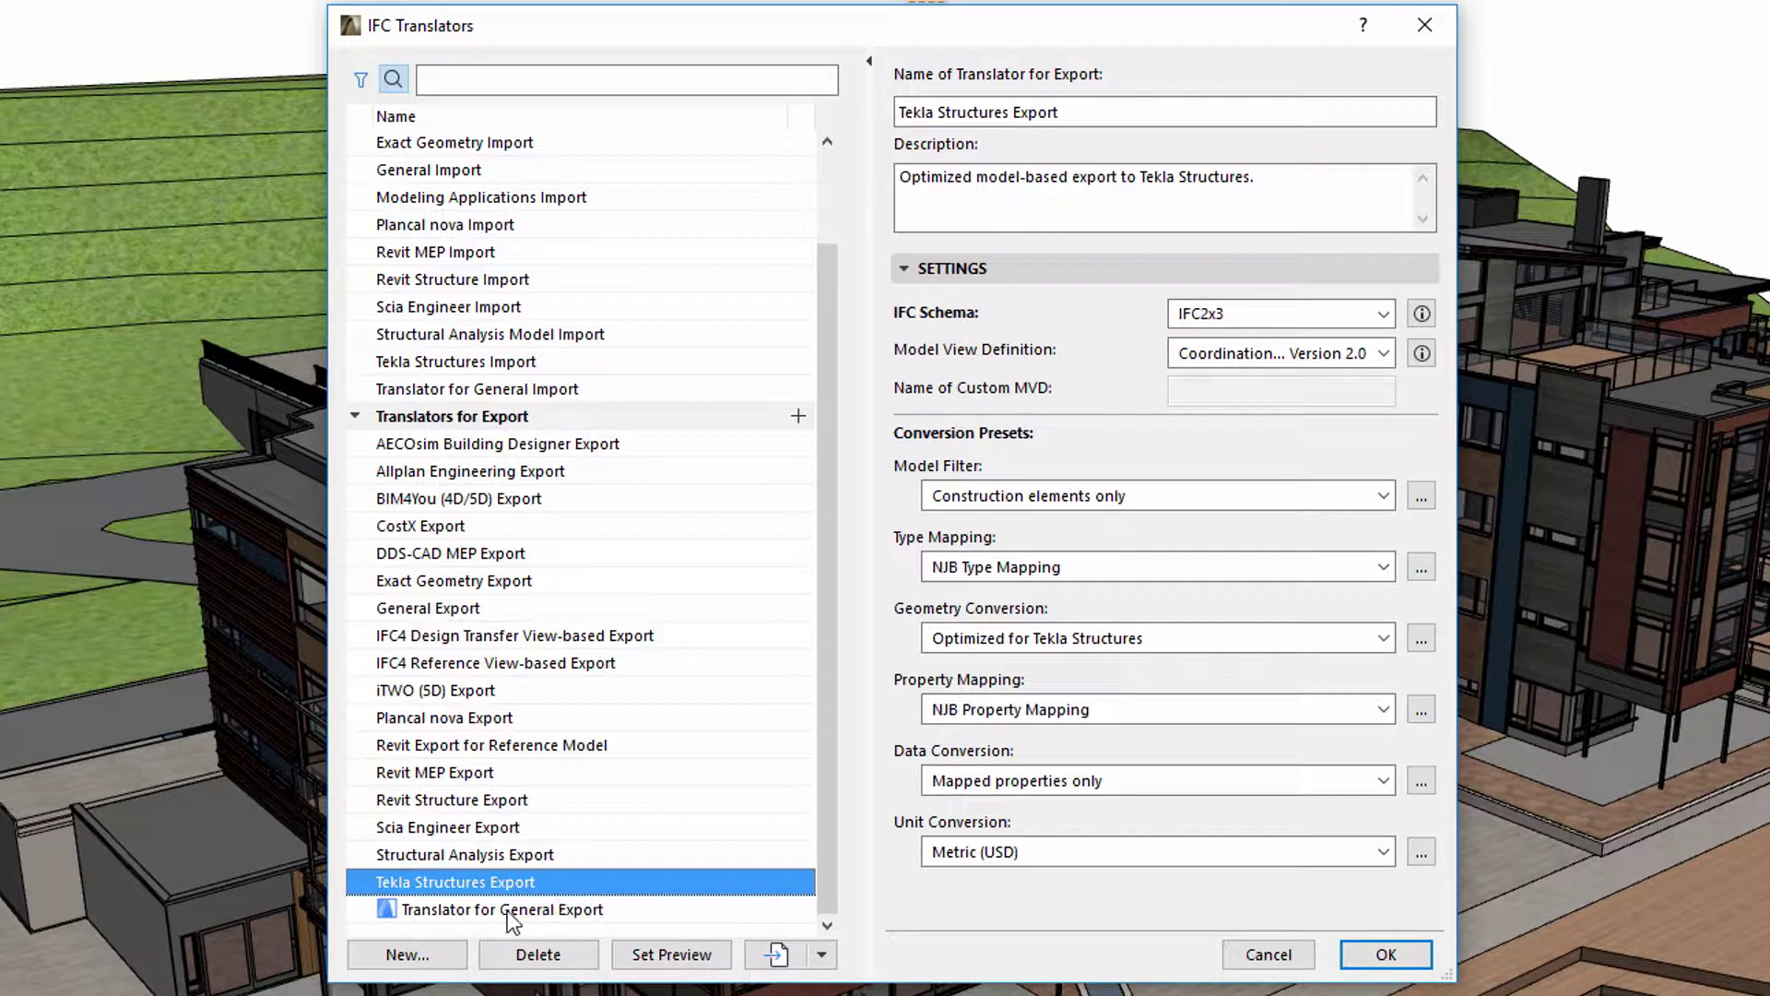
{"action": "left_click", "coordinate": [407, 953]}
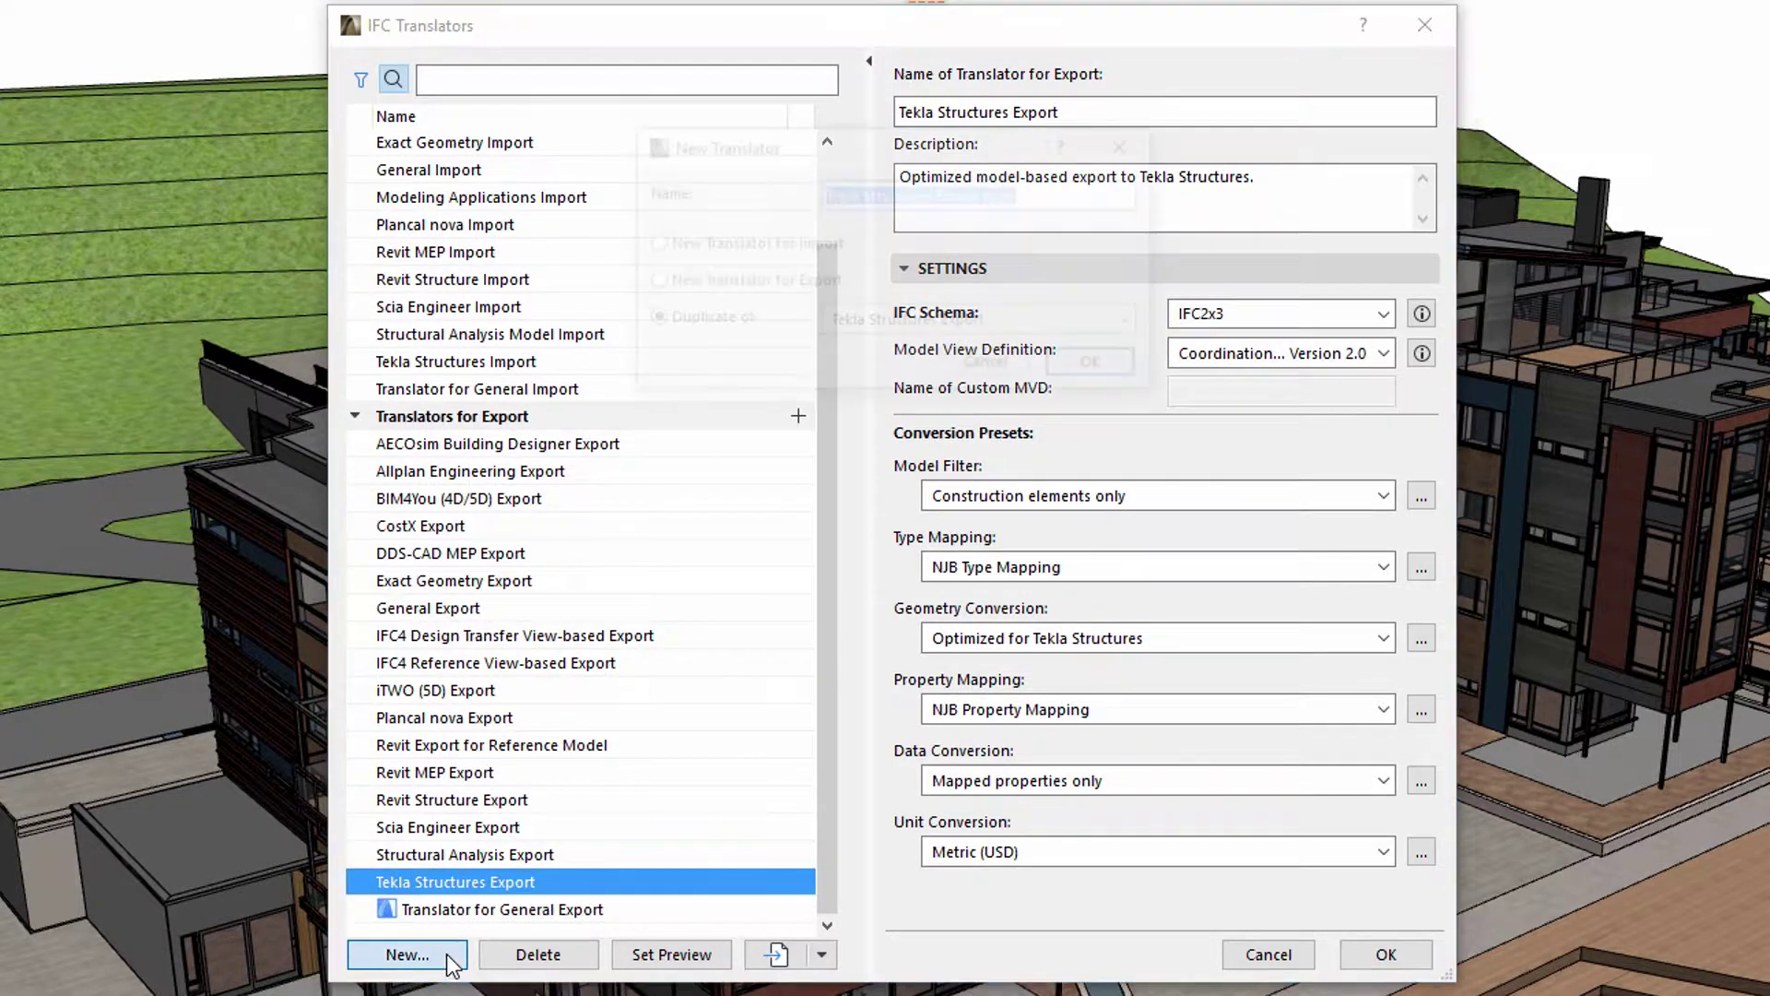
{"action": "left_click", "coordinate": [975, 374]}
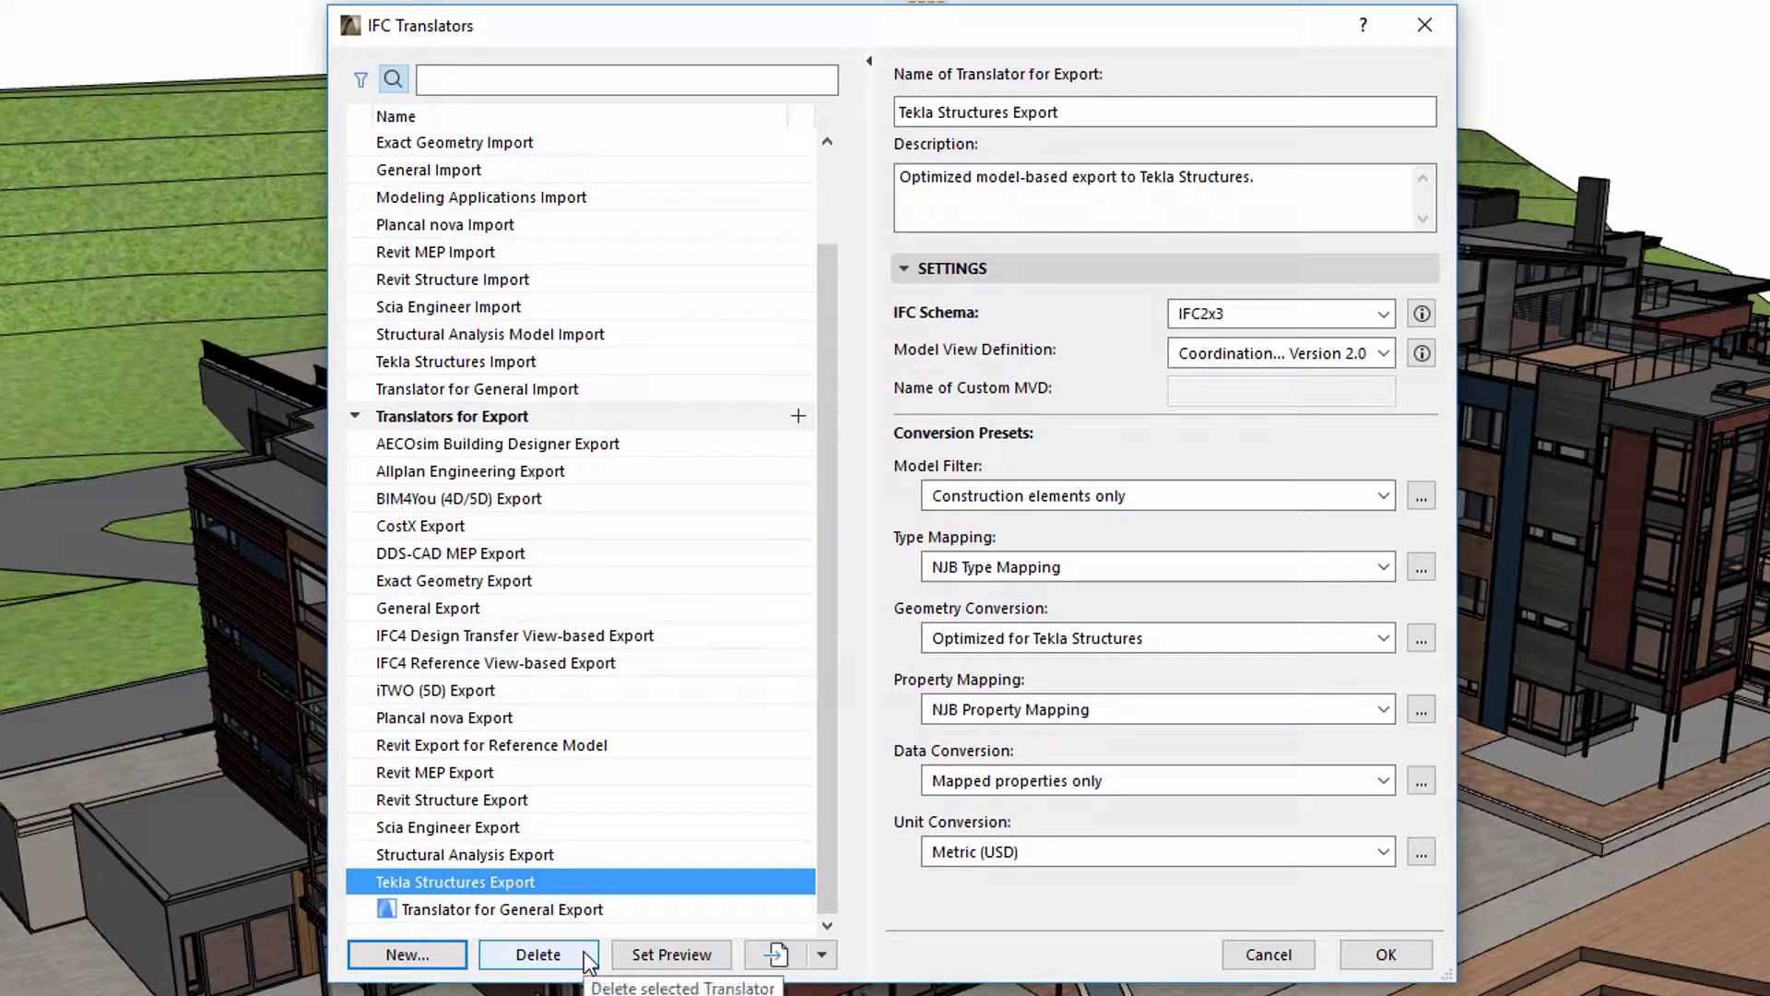
Import only the NJB Translator for export from the project template file NJB_AC21_02
{"action": "left_click", "coordinate": [758, 957]}
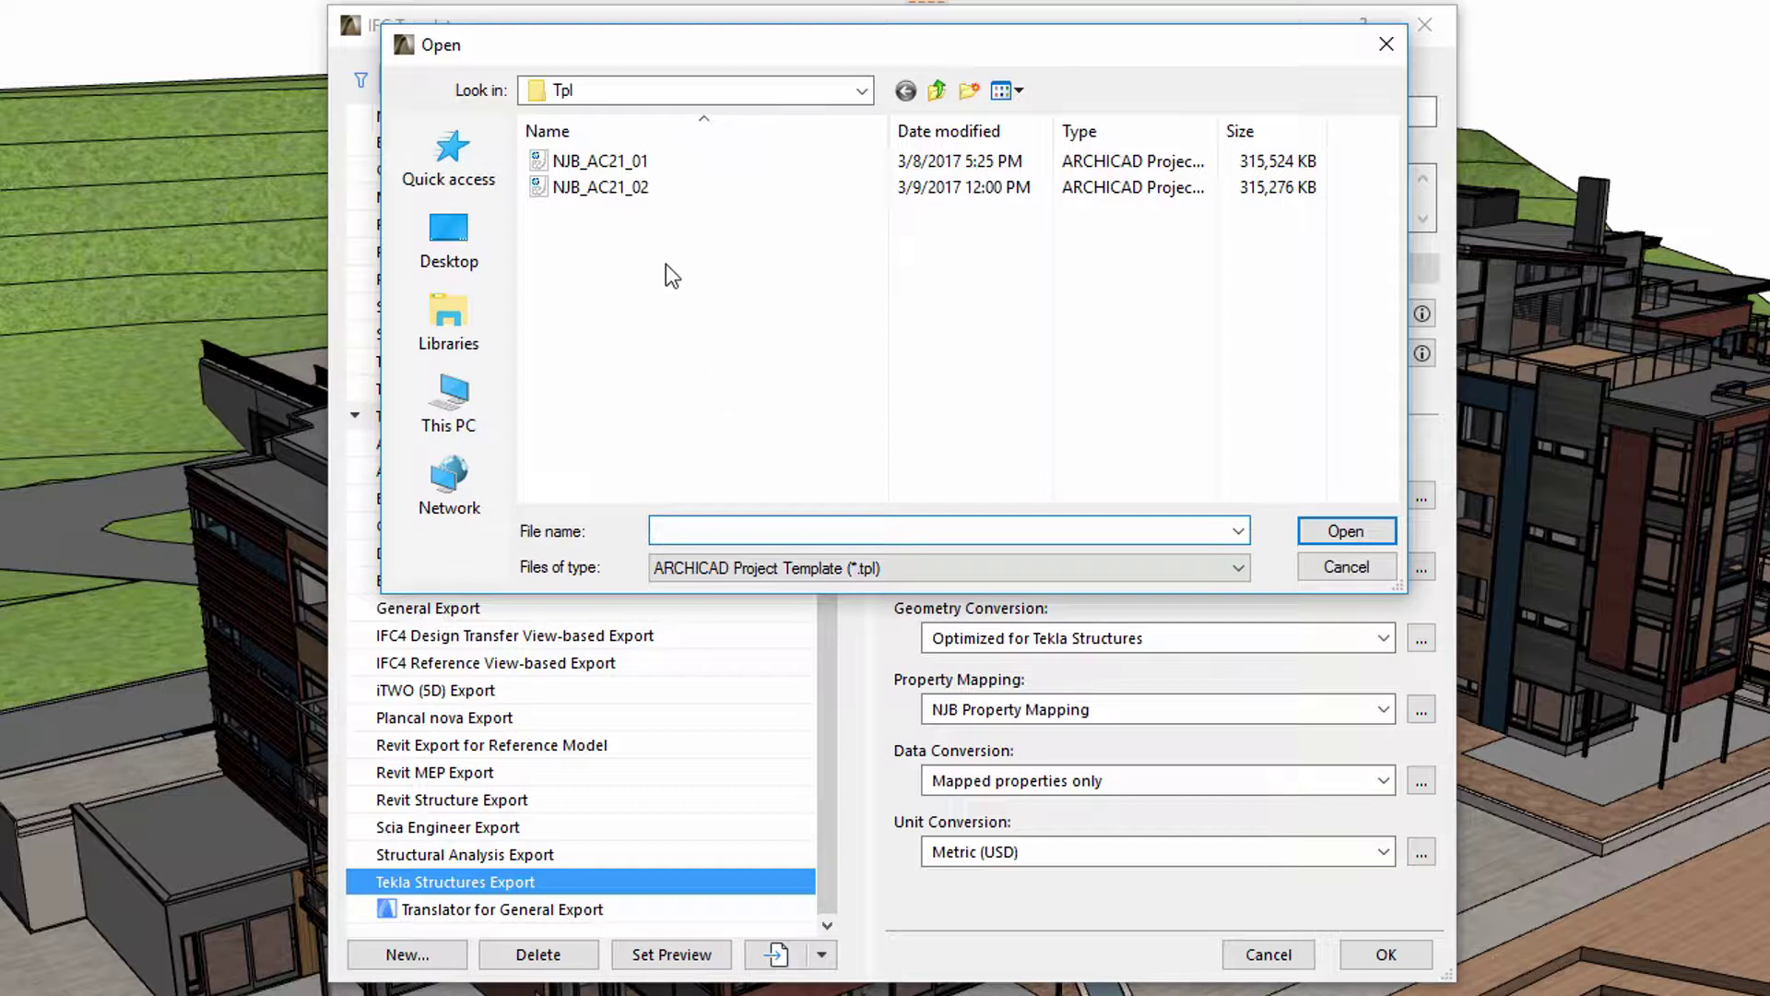
{"action": "left_click", "coordinate": [635, 193]}
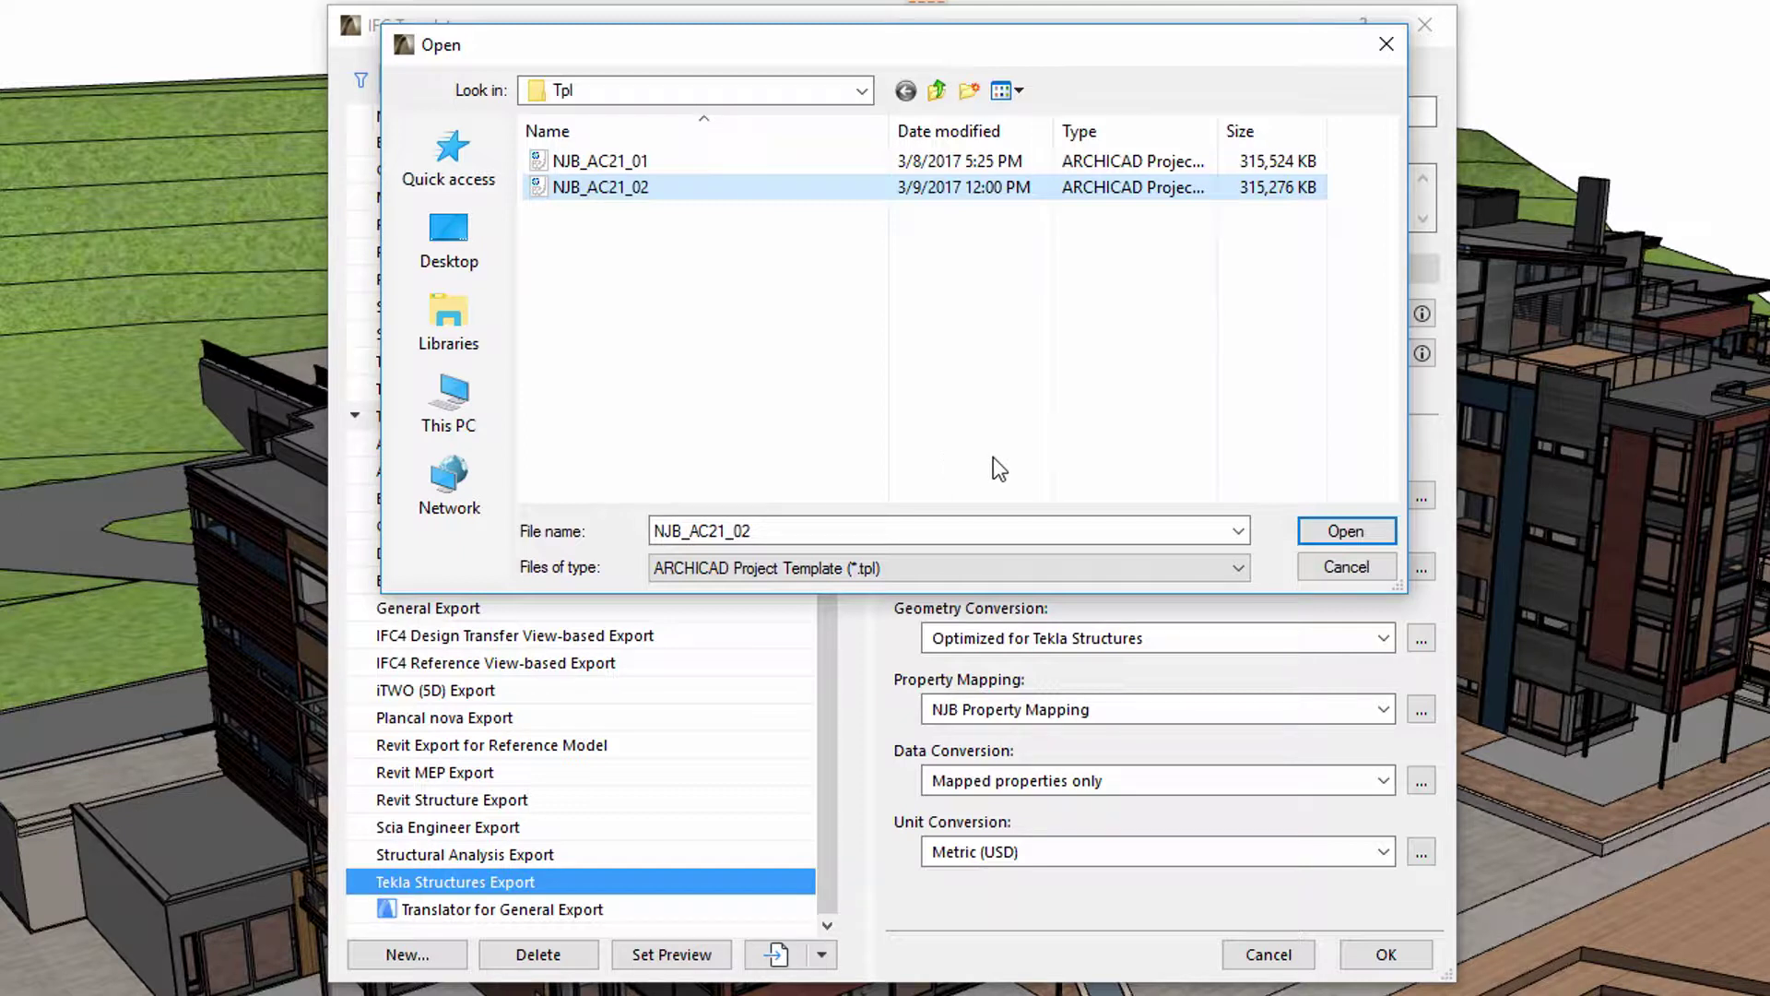
{"action": "left_click", "coordinate": [1314, 529]}
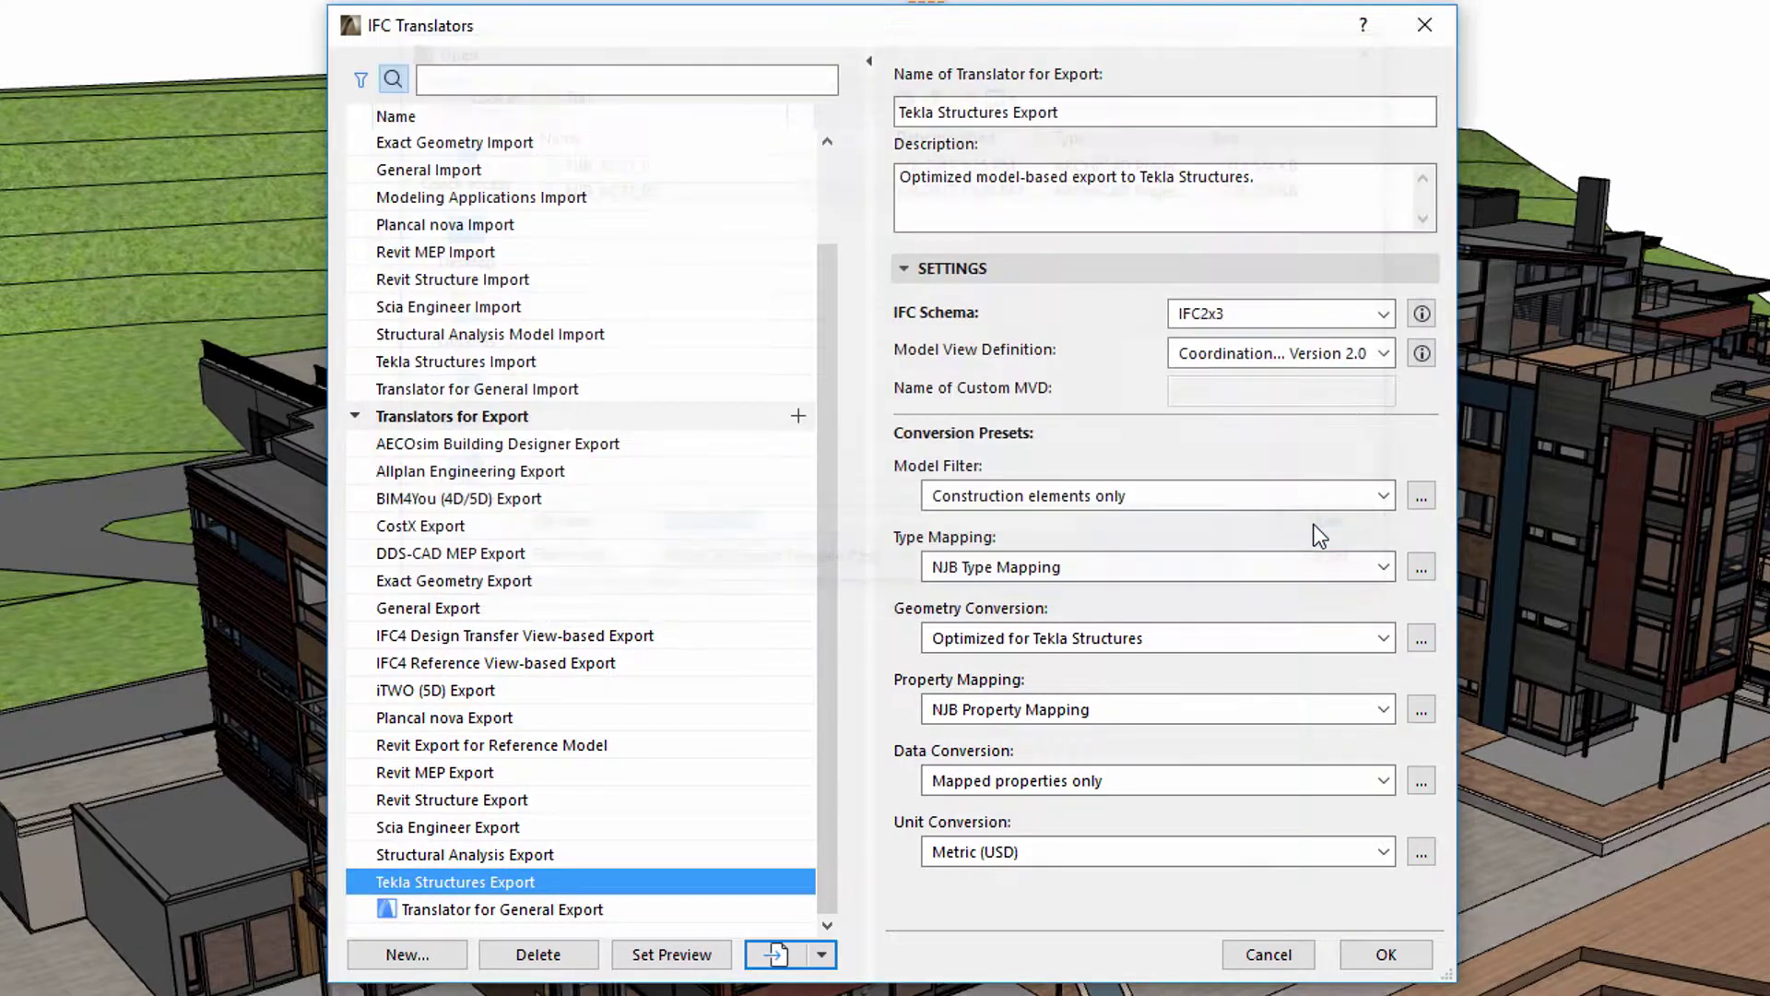
{"action": "left_click", "coordinate": [685, 303]}
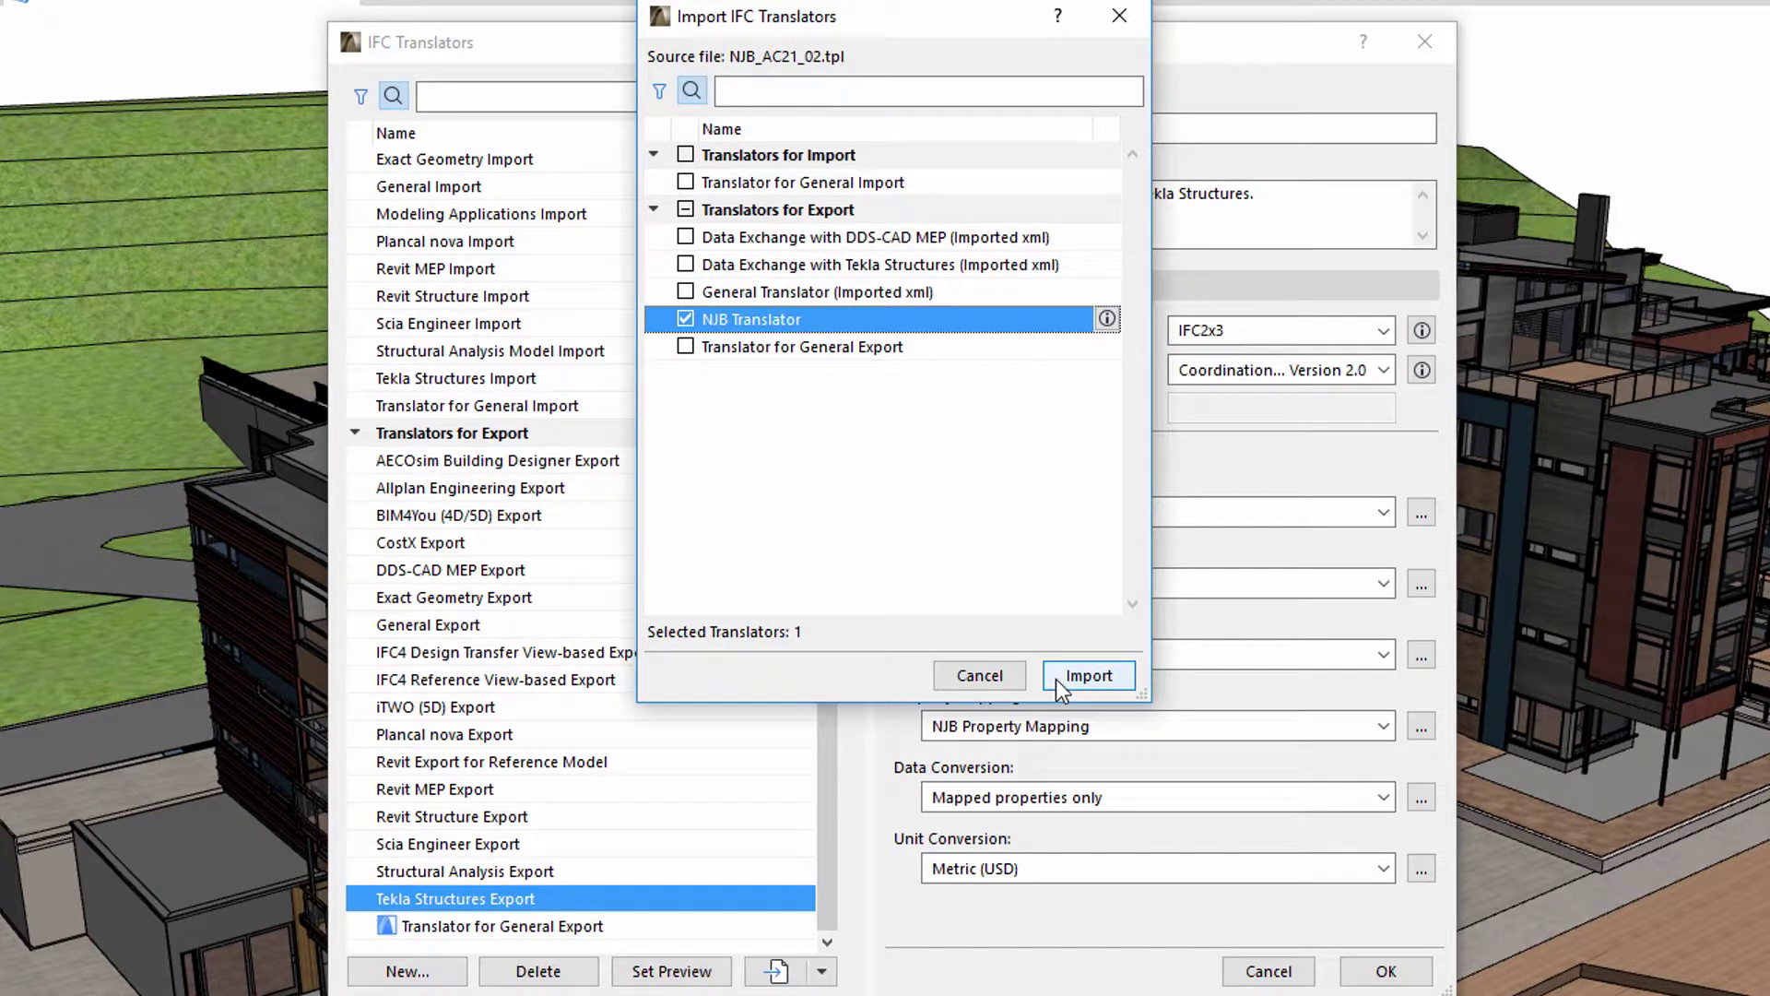
{"action": "left_click", "coordinate": [1130, 678]}
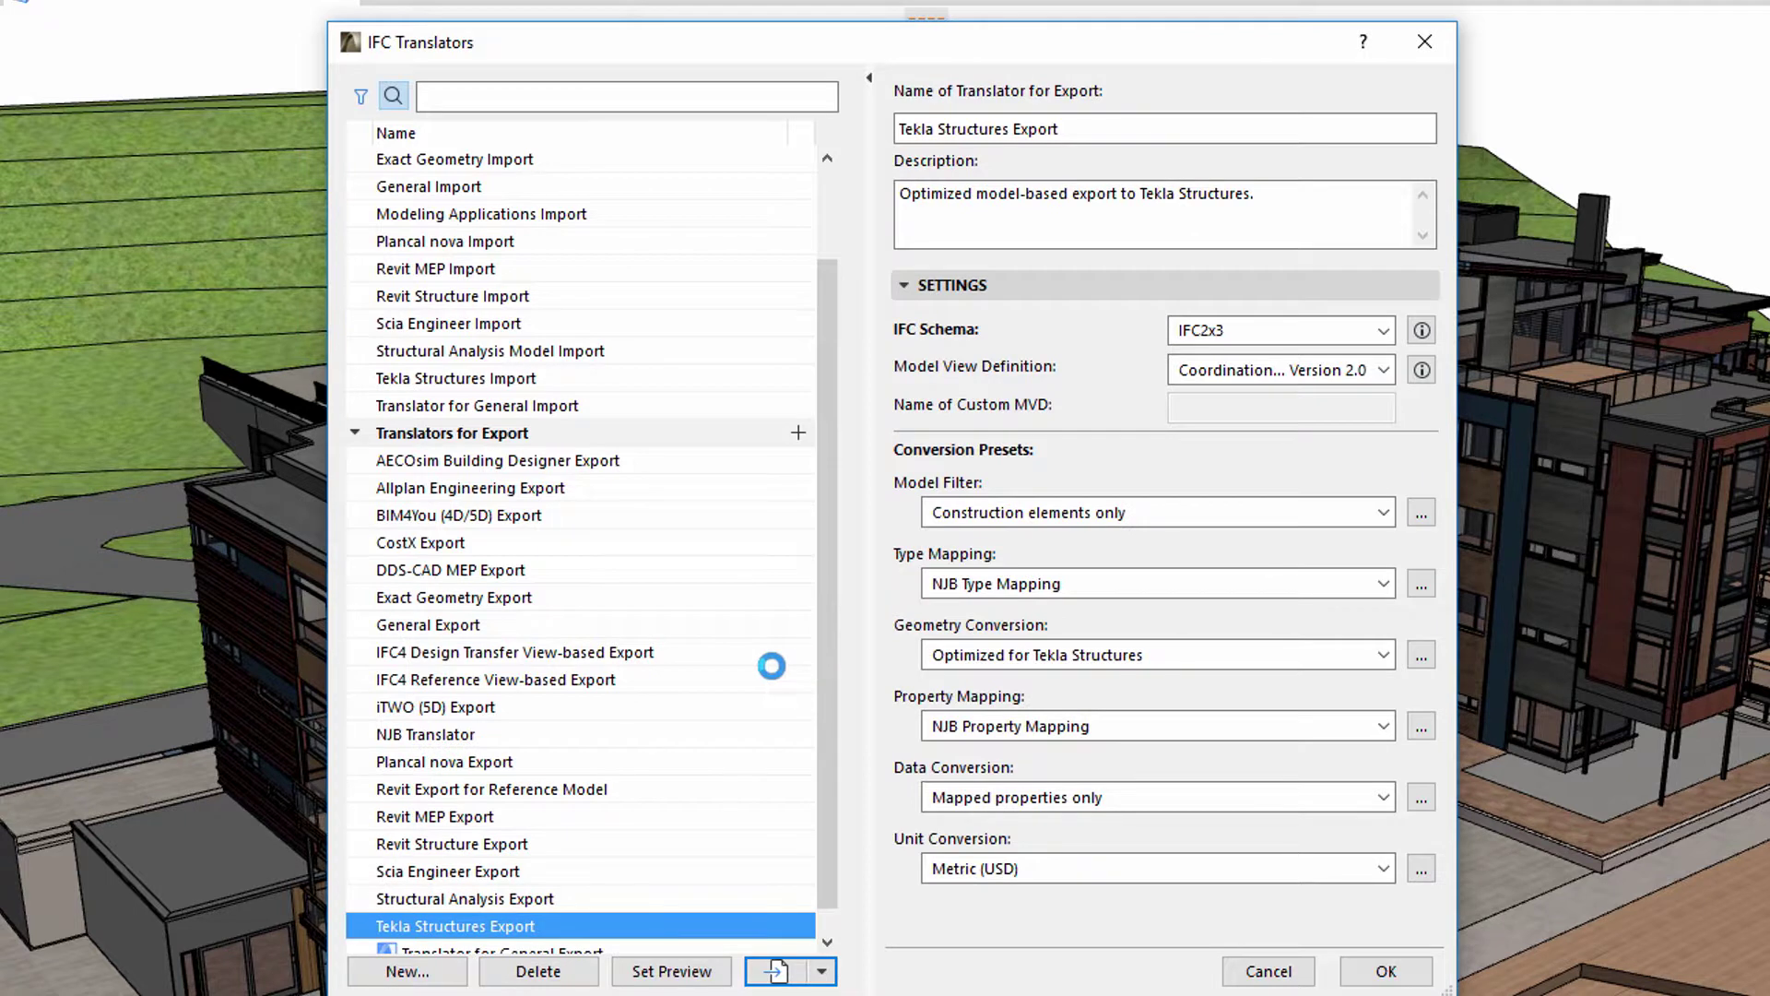
Select the imported NJB Translator and view the Model View Definitions it offers
{"action": "left_click", "coordinate": [489, 734]}
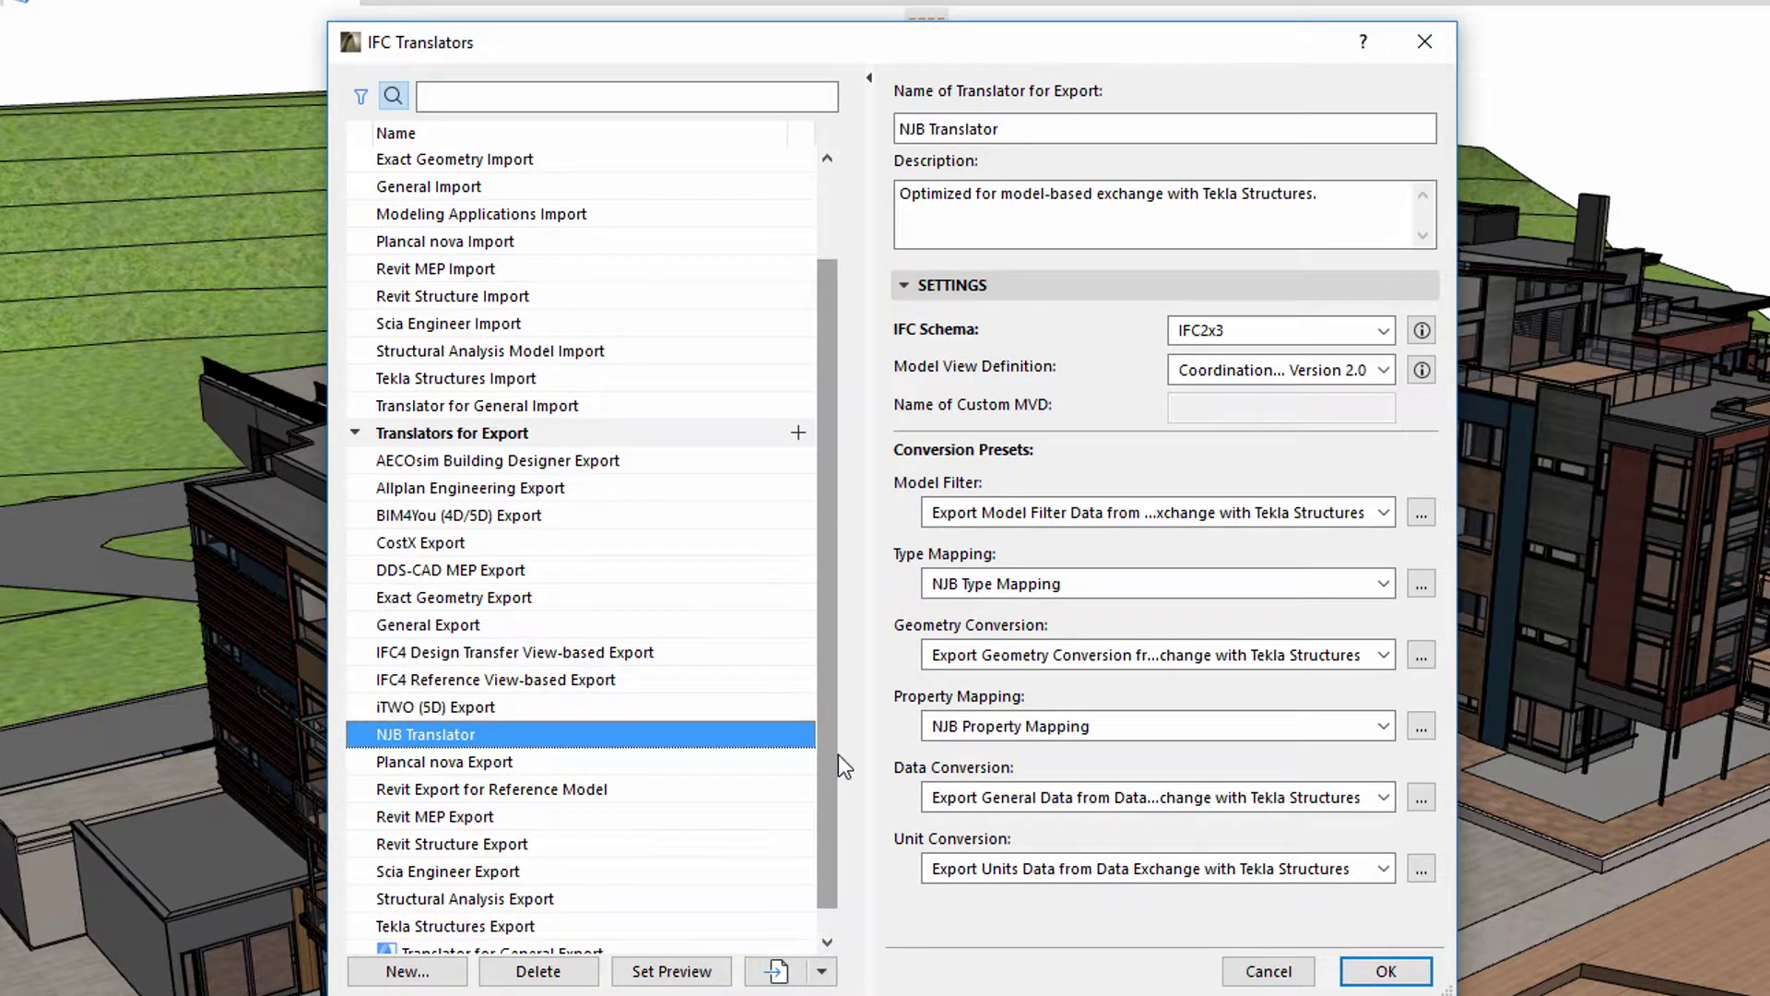
{"action": "left_click_drag", "start_coordinate": [838, 754], "coordinate": [841, 782]}
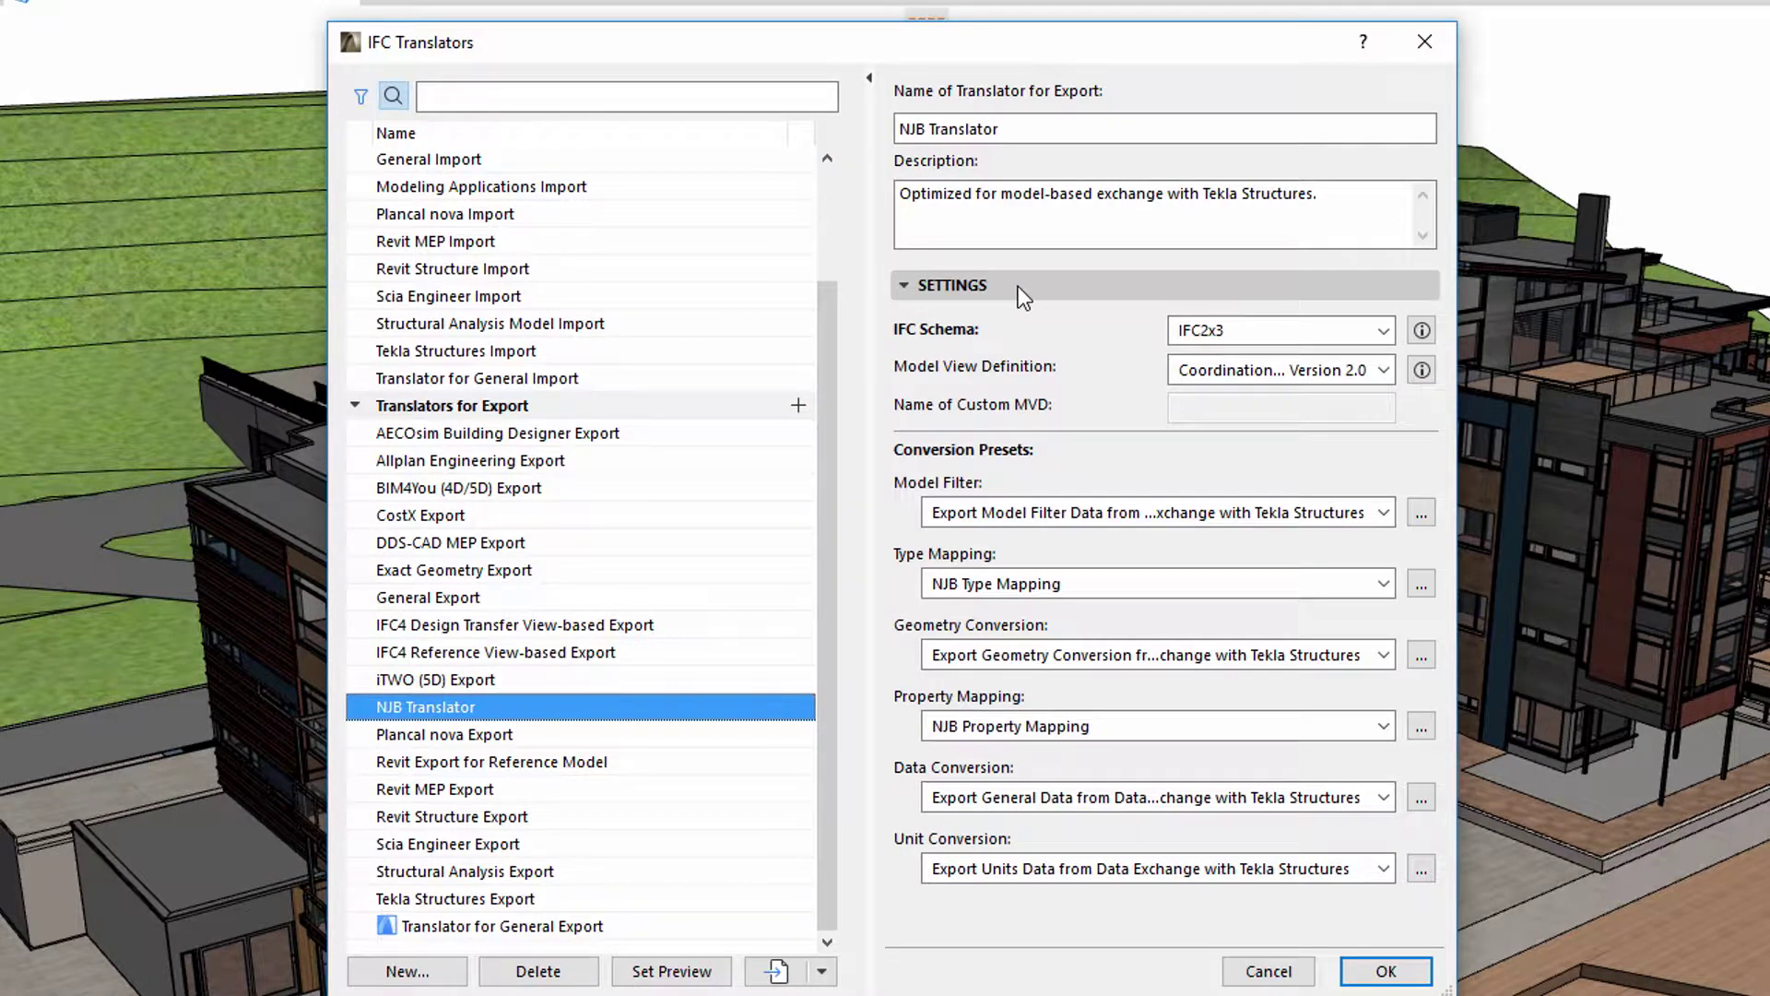
{"action": "left_click", "coordinate": [1384, 371]}
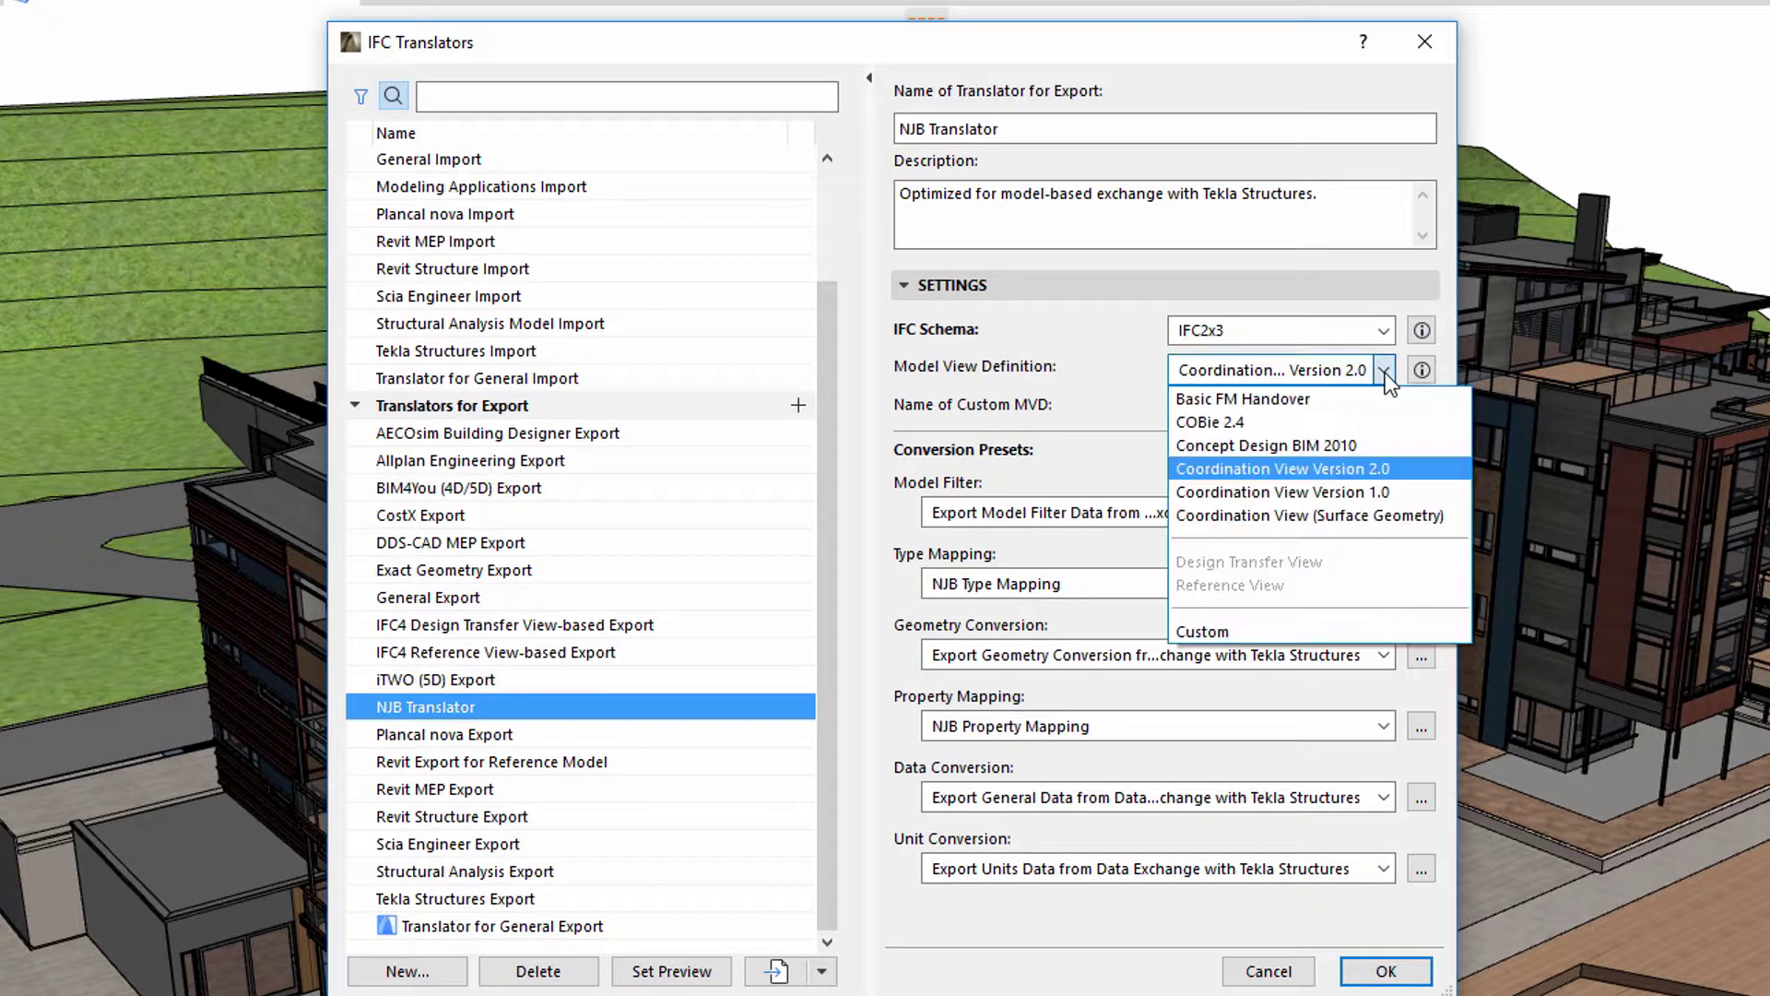
{"action": "left_click", "coordinate": [1384, 372]}
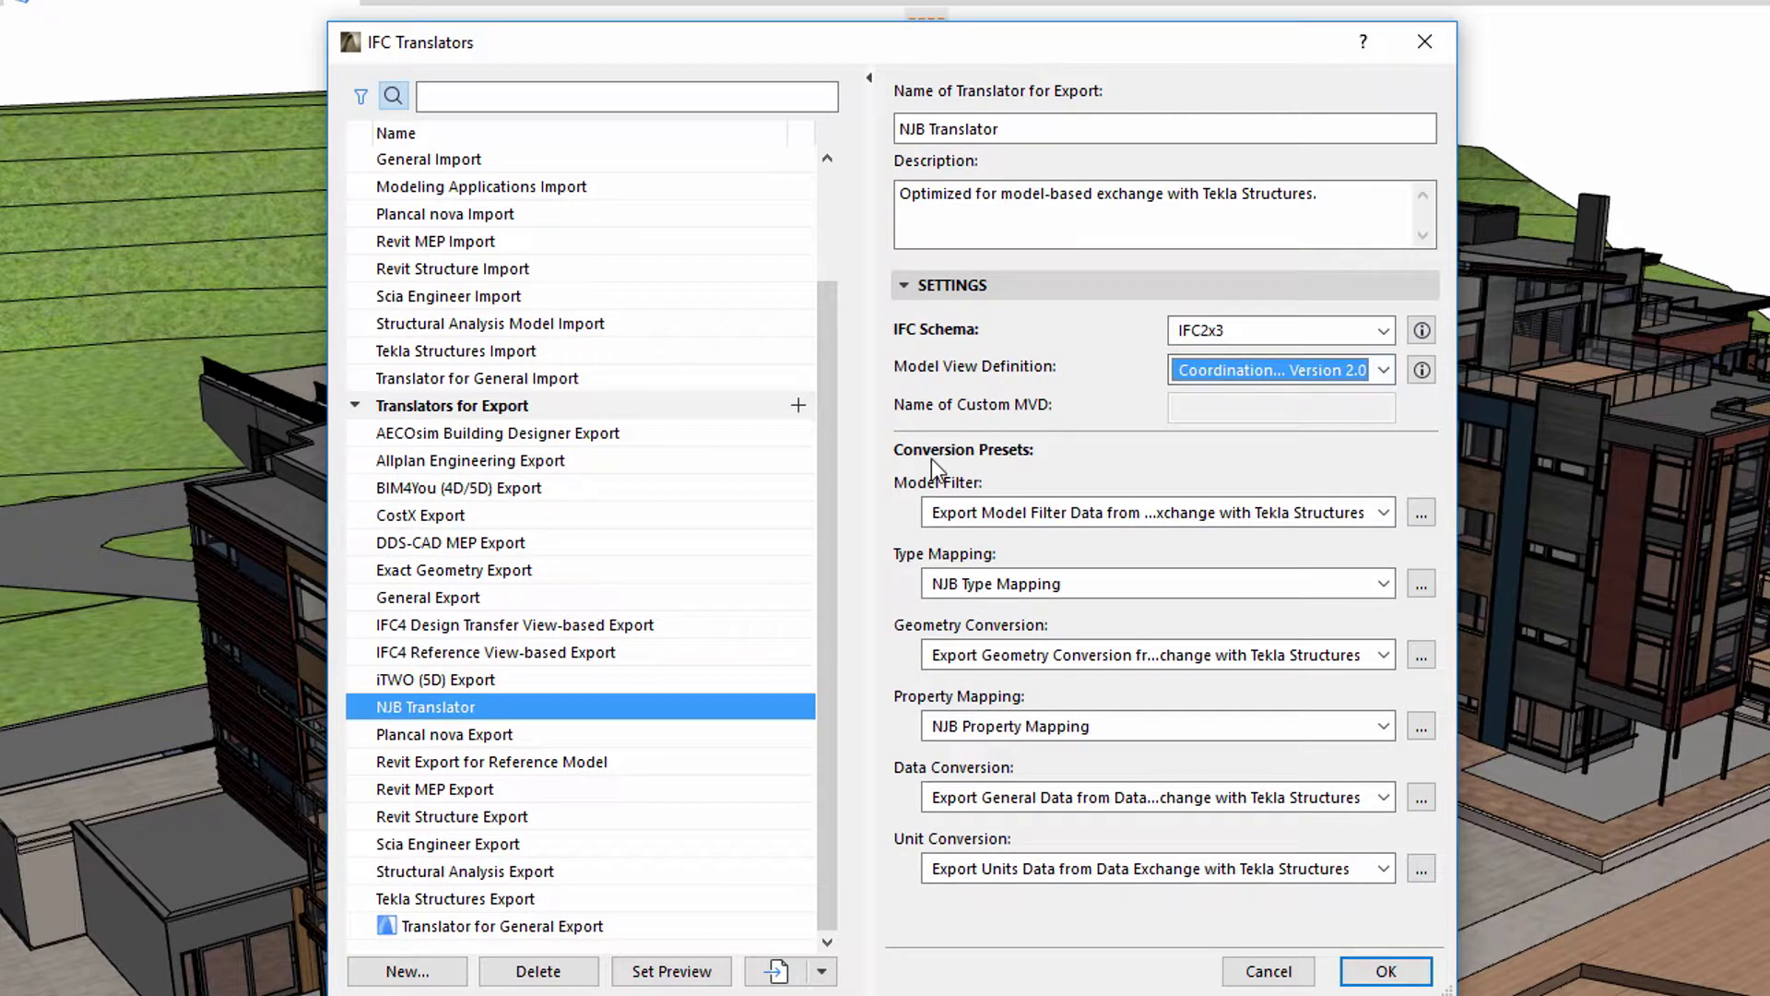
View the NJB Translator's available presets for Model Filter, Type Mapping and Geometry Conversion
{"action": "left_click", "coordinate": [1384, 514]}
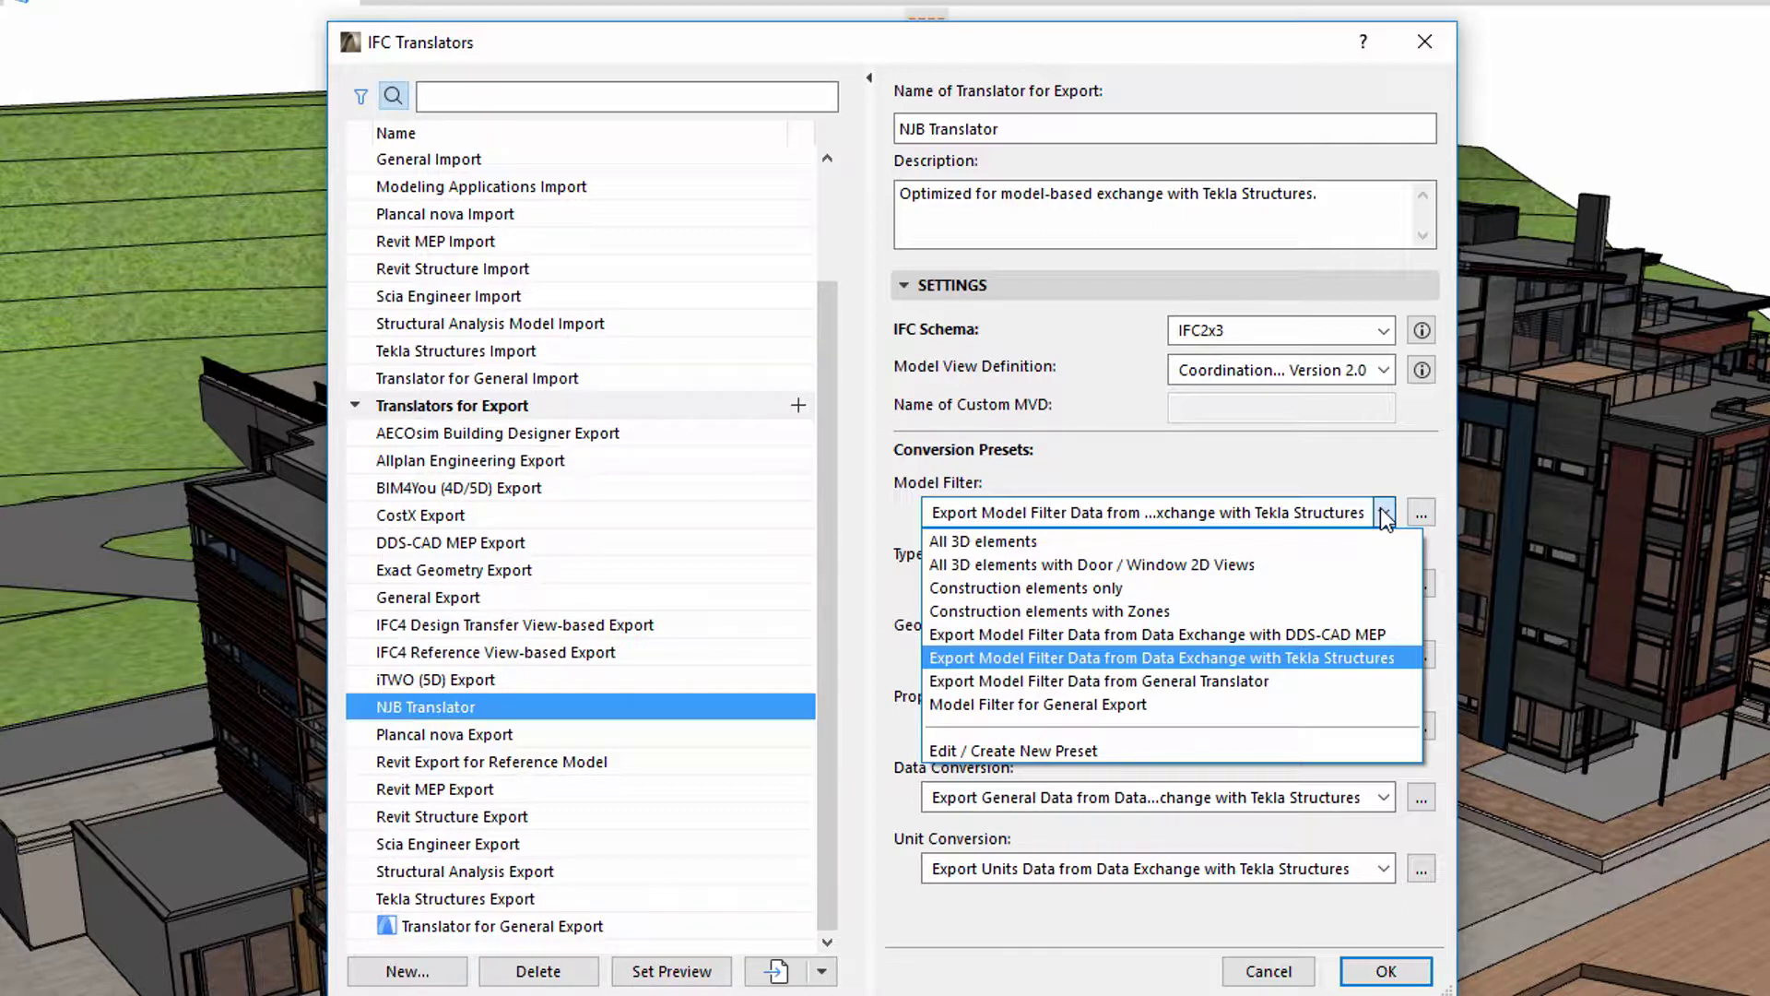
{"action": "left_click", "coordinate": [1386, 516]}
{"action": "left_click", "coordinate": [1383, 584]}
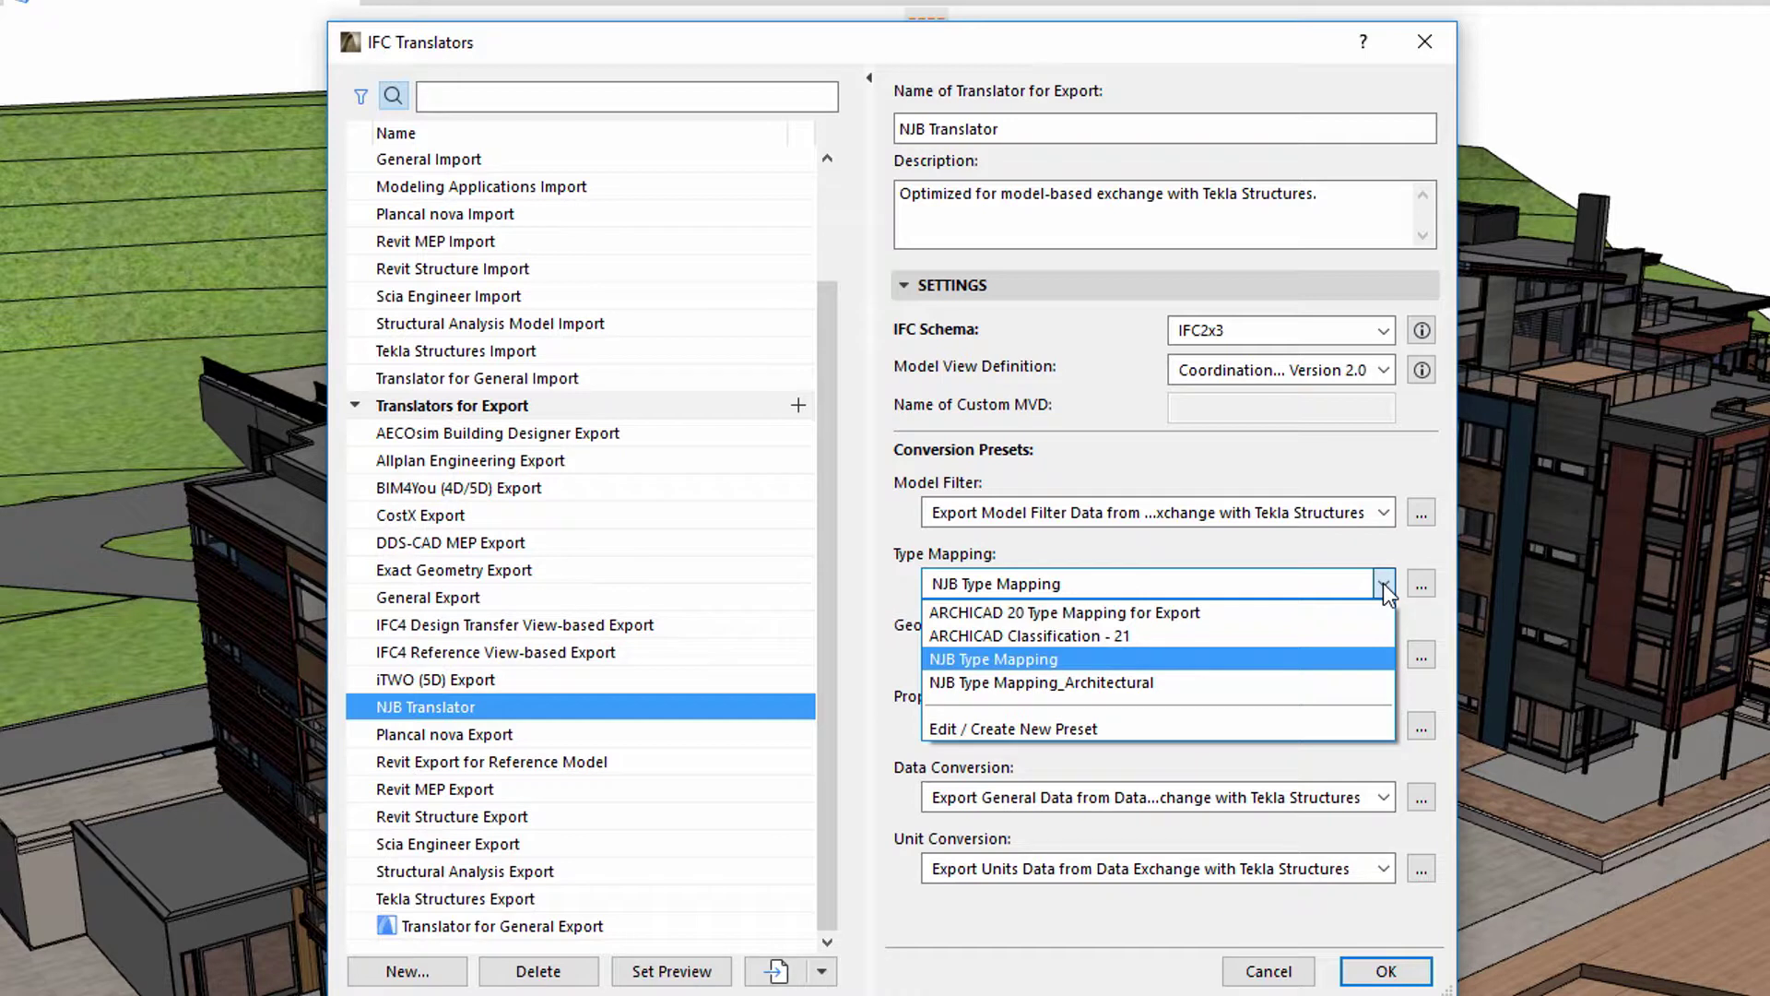
{"action": "left_click", "coordinate": [1383, 582]}
{"action": "left_click", "coordinate": [1385, 652]}
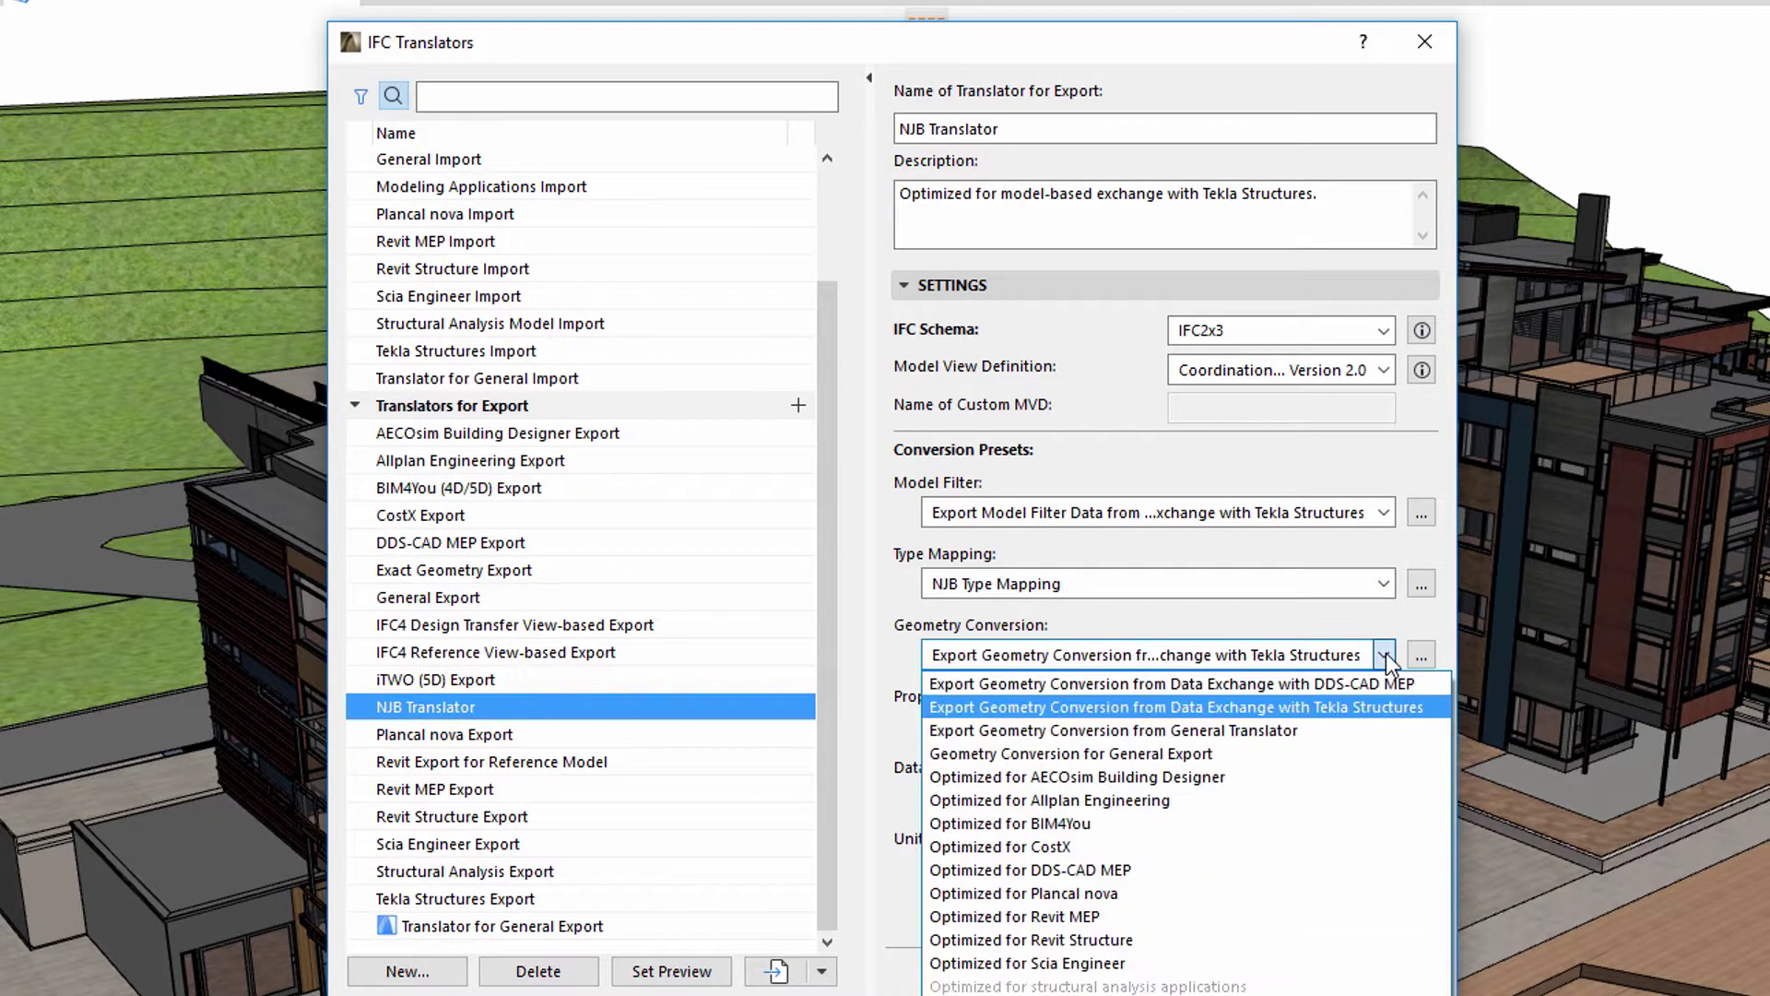
{"action": "left_click", "coordinate": [1386, 652]}
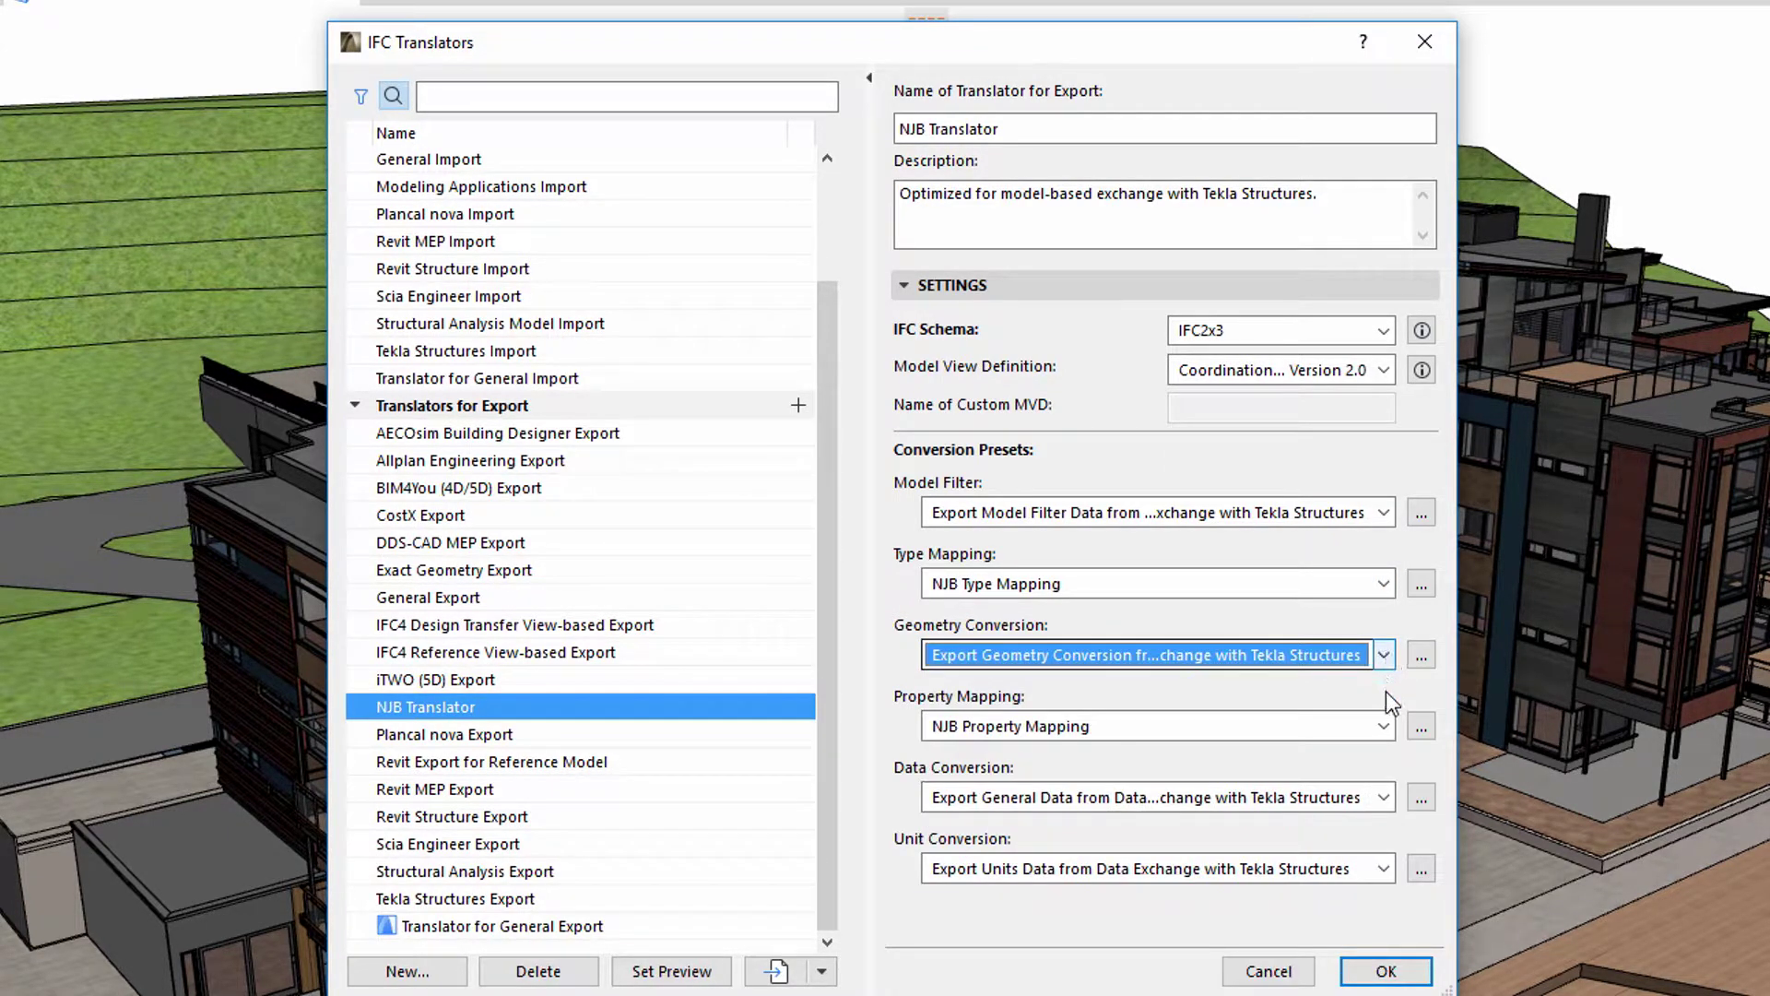
View the NJB Translator's available presets for Property Mapping and Data Conversion
{"action": "left_click", "coordinate": [1385, 726]}
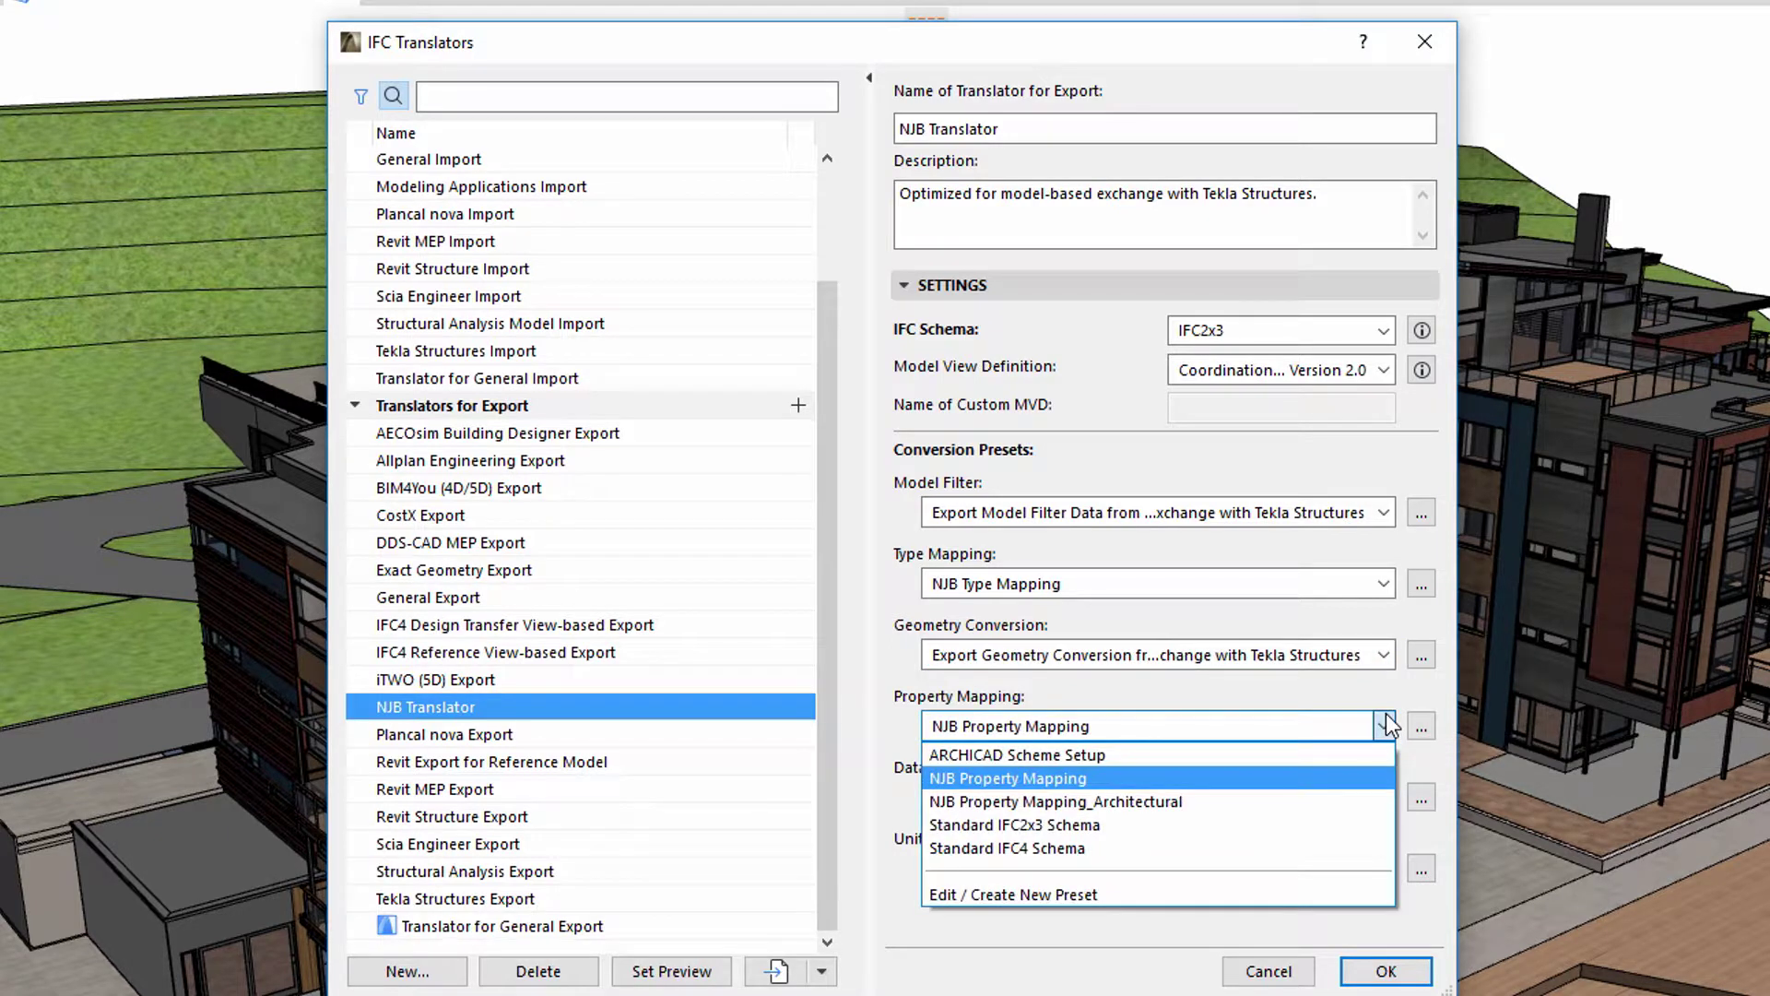
{"action": "left_click", "coordinate": [1385, 725]}
{"action": "left_click", "coordinate": [1385, 796]}
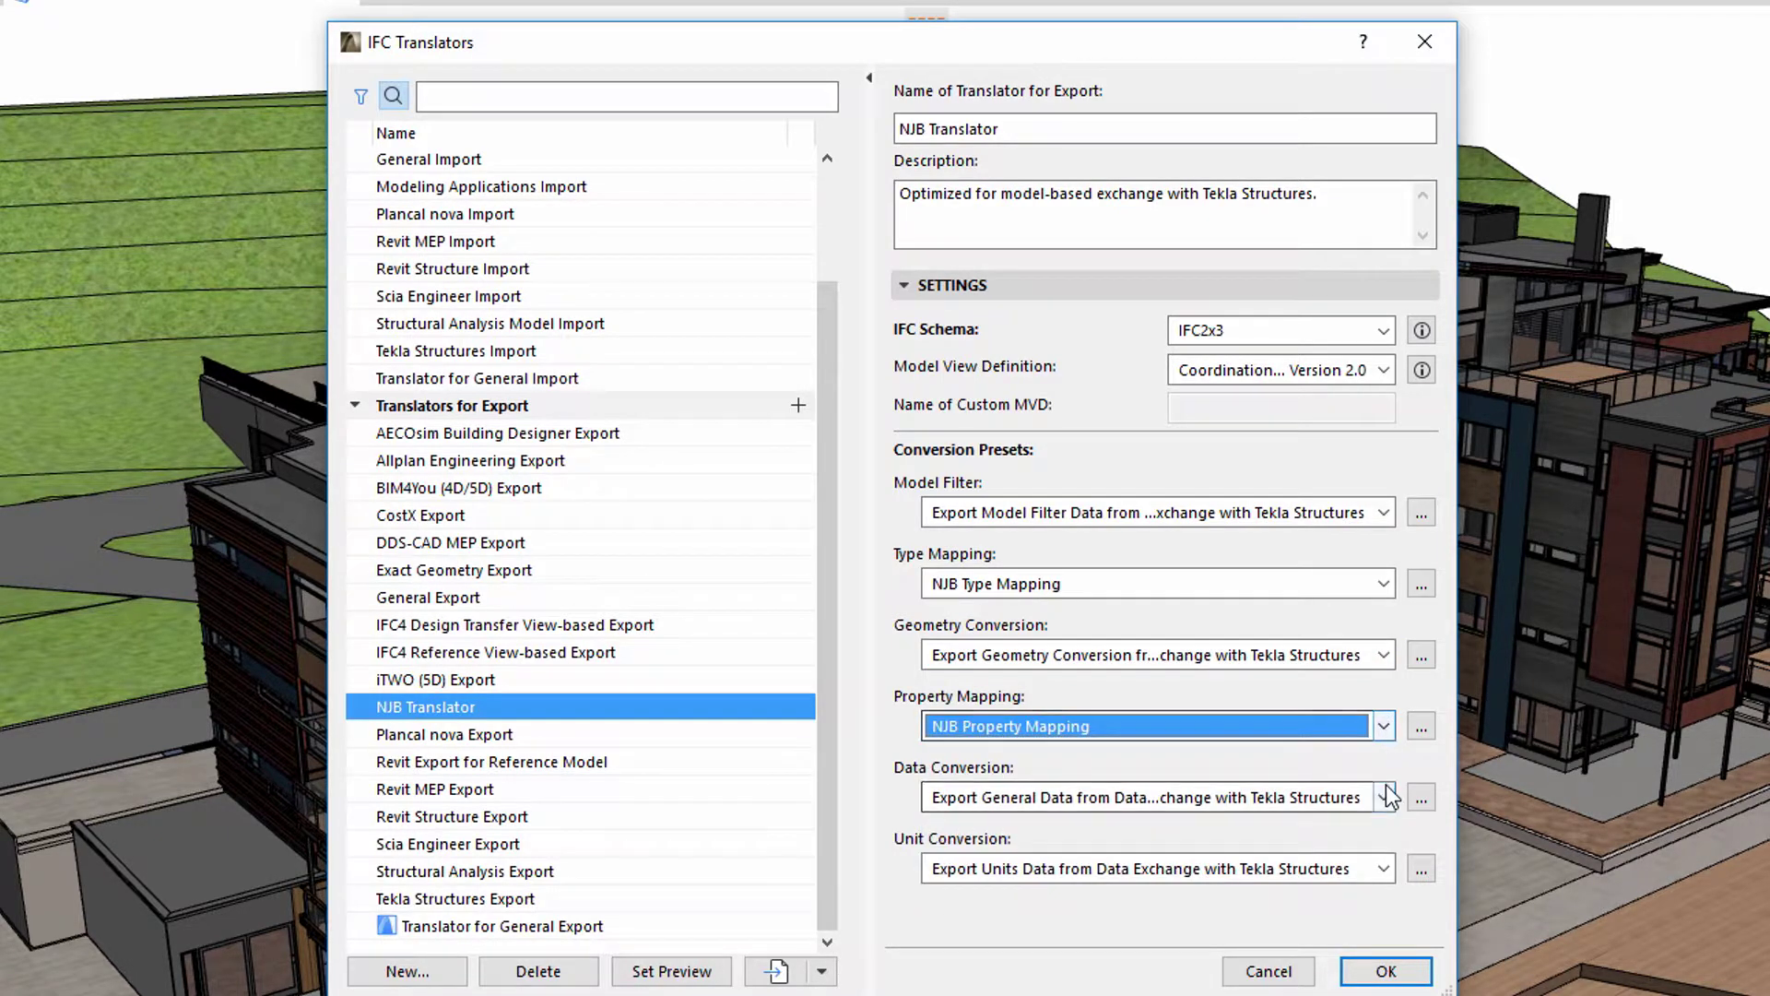
{"action": "left_click", "coordinate": [1386, 796]}
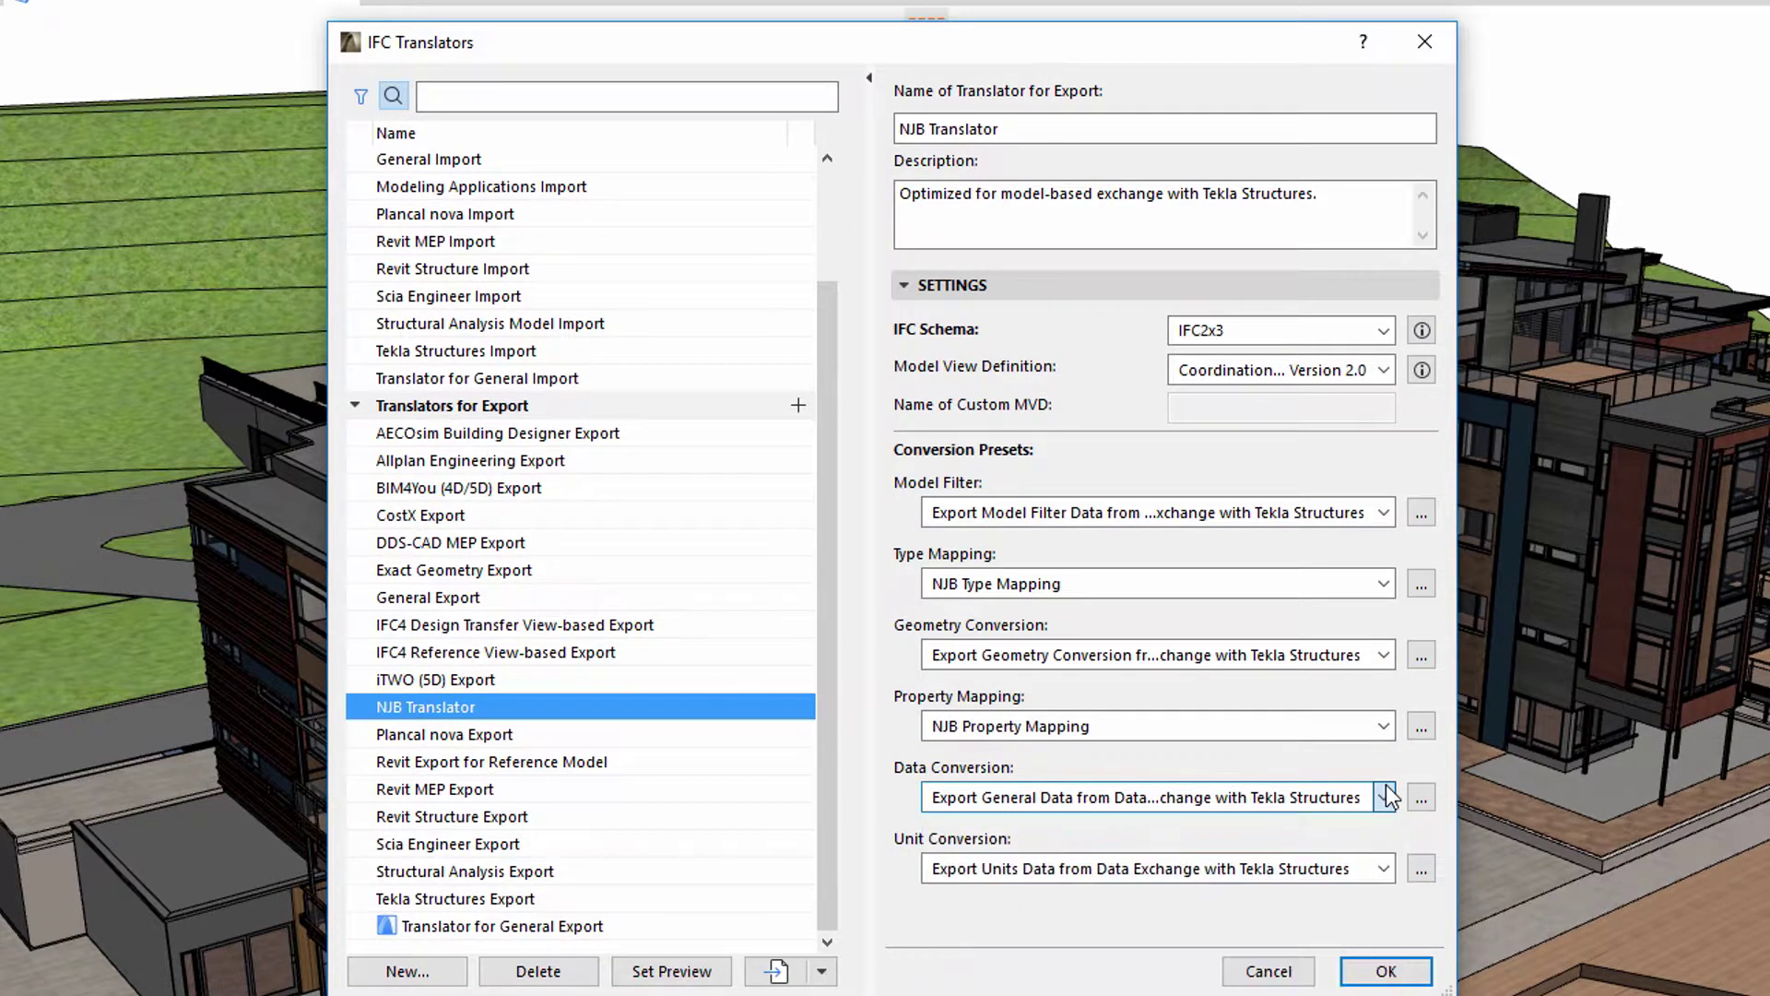
{"action": "key", "text": "Tab"}
Select the General Import translator and view its available presets for Geometry Conversion, Type Mapping and Model Filter
{"action": "left_click_drag", "start_coordinate": [820, 533], "coordinate": [818, 398]}
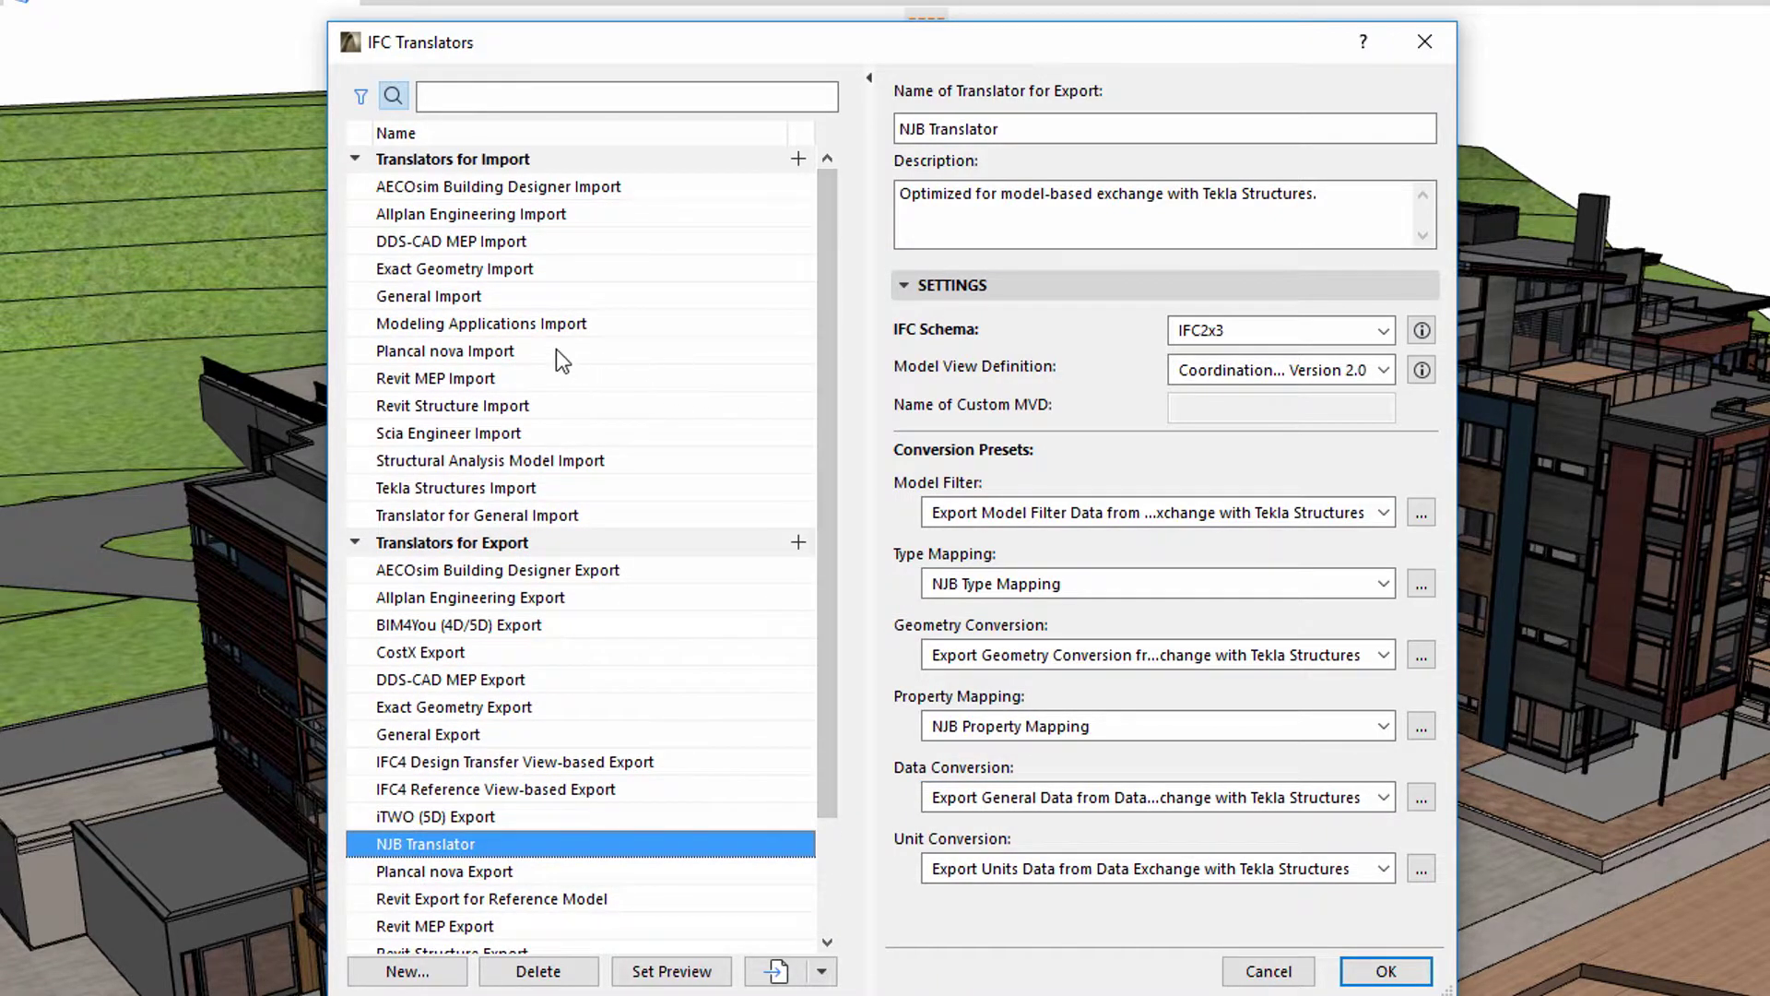
{"action": "left_click", "coordinate": [533, 299]}
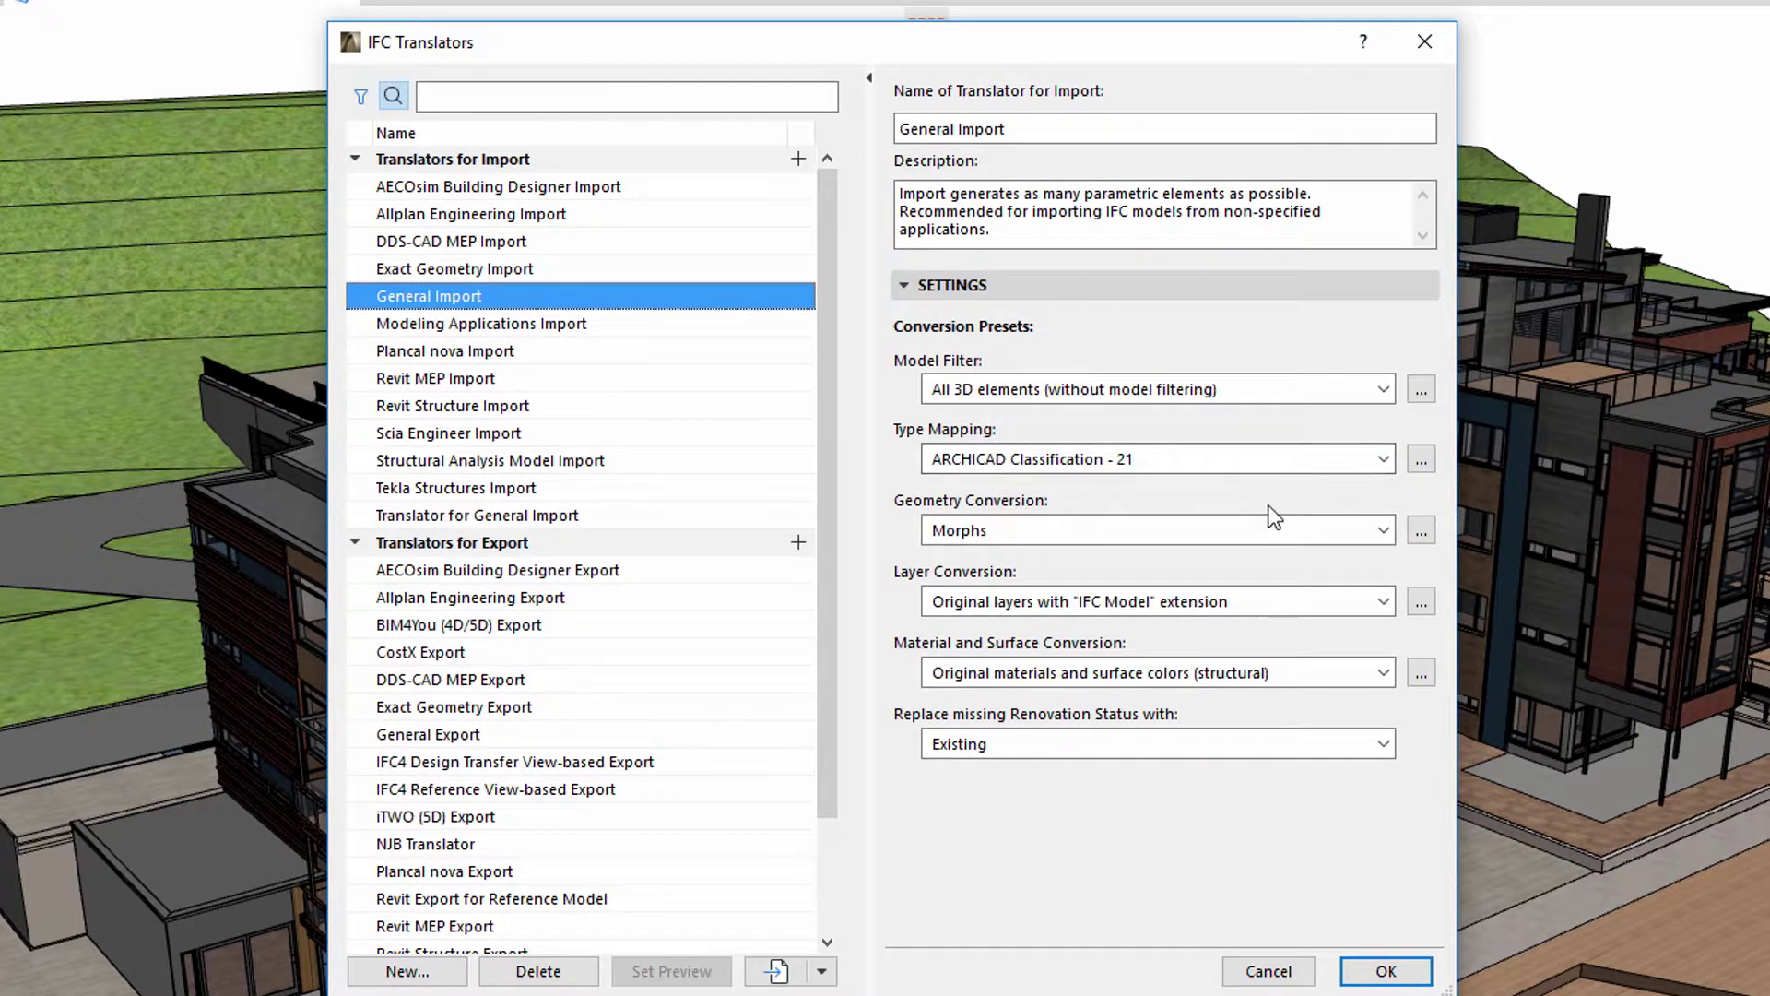
{"action": "left_click", "coordinate": [1384, 532]}
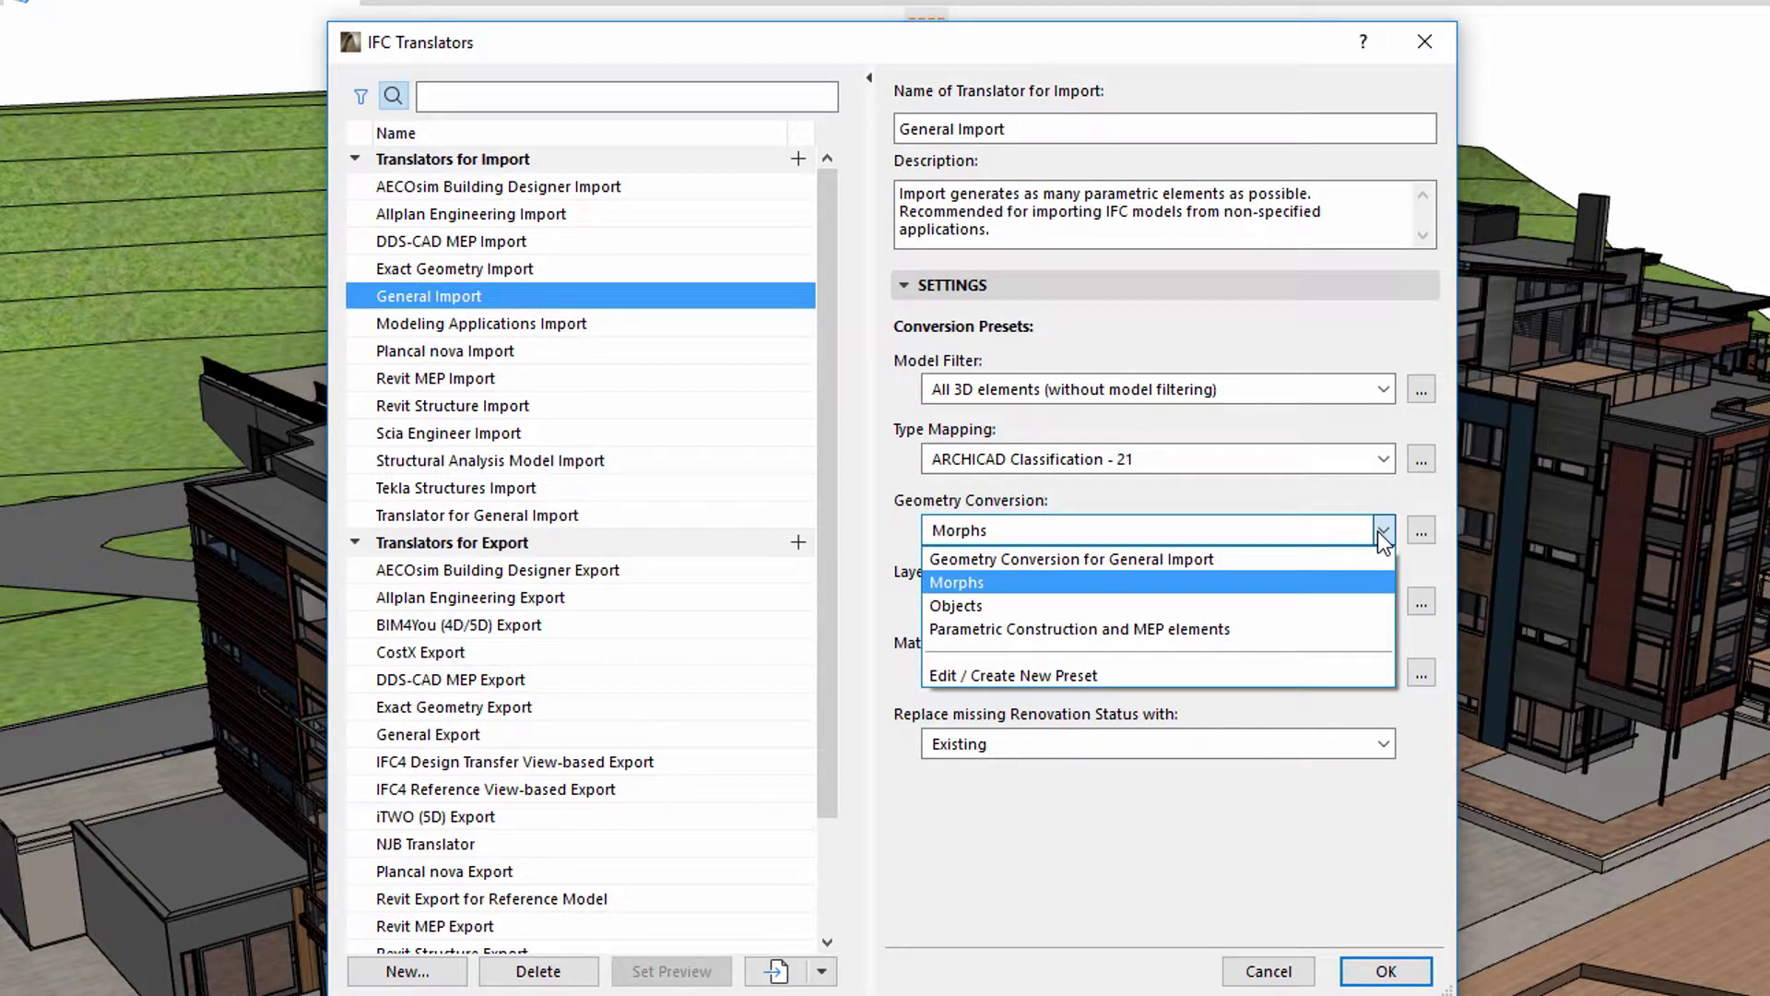
{"action": "left_click", "coordinate": [1384, 532]}
{"action": "left_click", "coordinate": [1386, 461]}
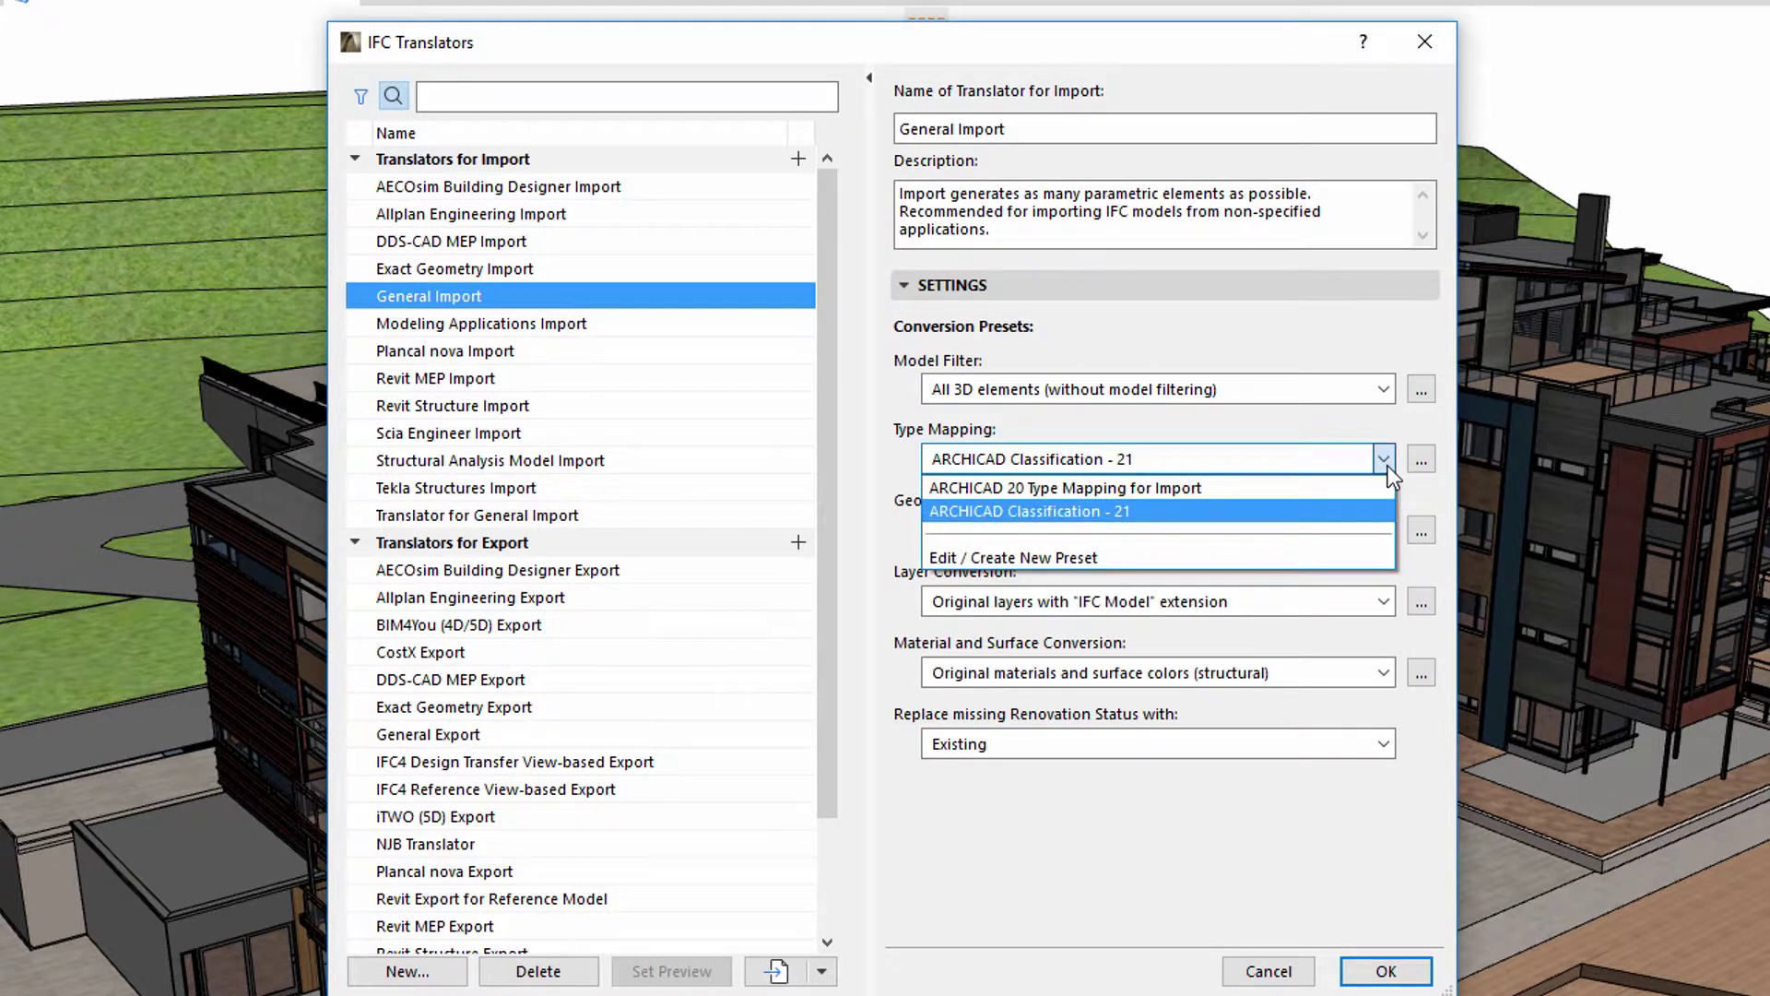
{"action": "left_click", "coordinate": [1387, 467]}
{"action": "left_click", "coordinate": [1386, 391]}
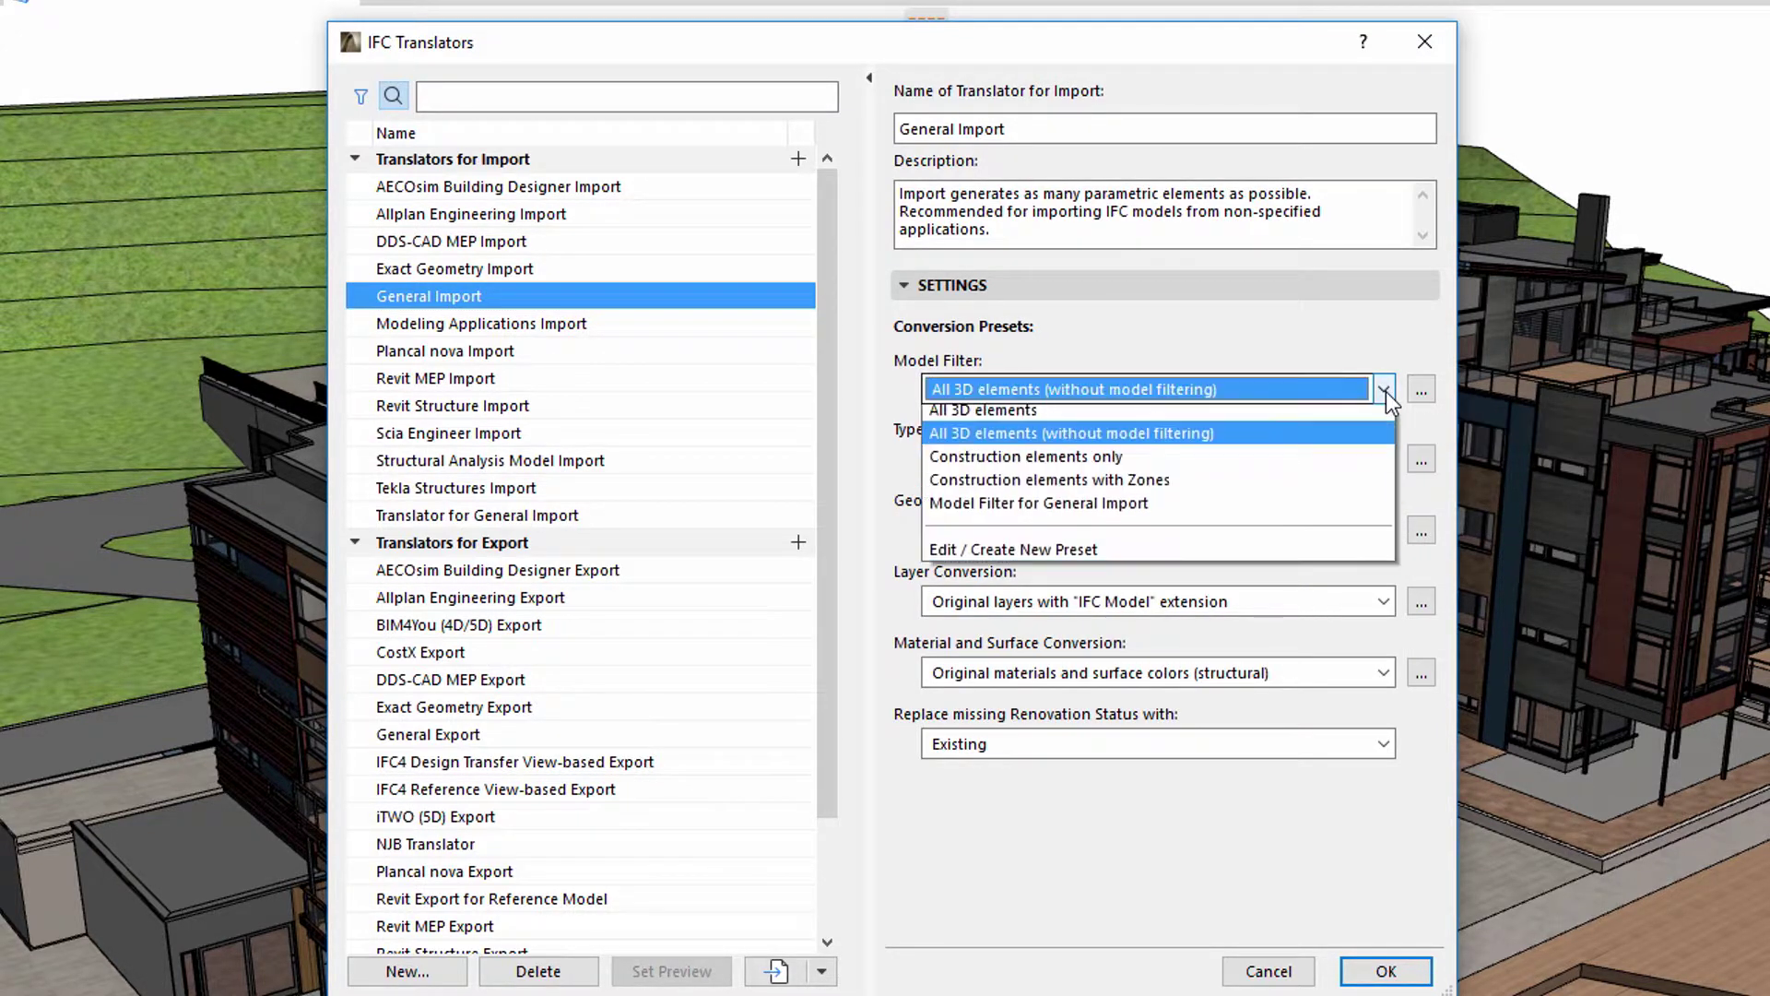
{"action": "left_click", "coordinate": [1386, 391]}
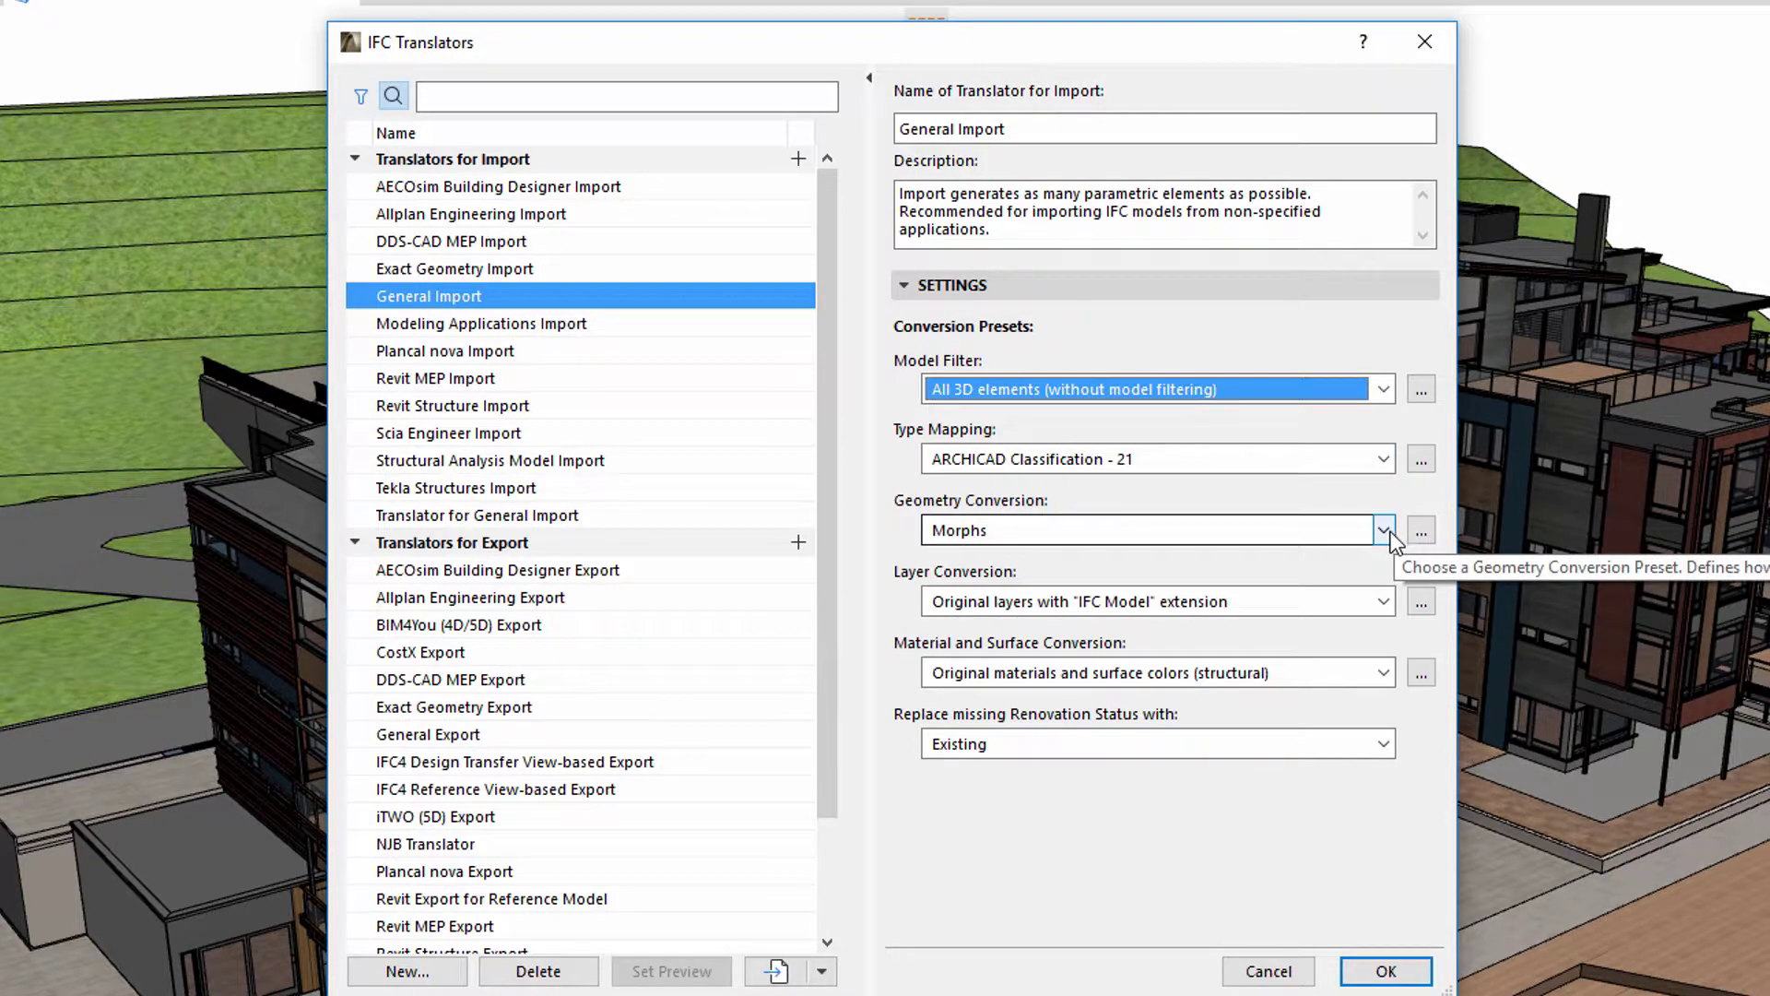
Duplicate the Geometry Conversion for General Import preset under the name Geometry Conversion for General Import 2
{"action": "left_click", "coordinate": [1421, 530]}
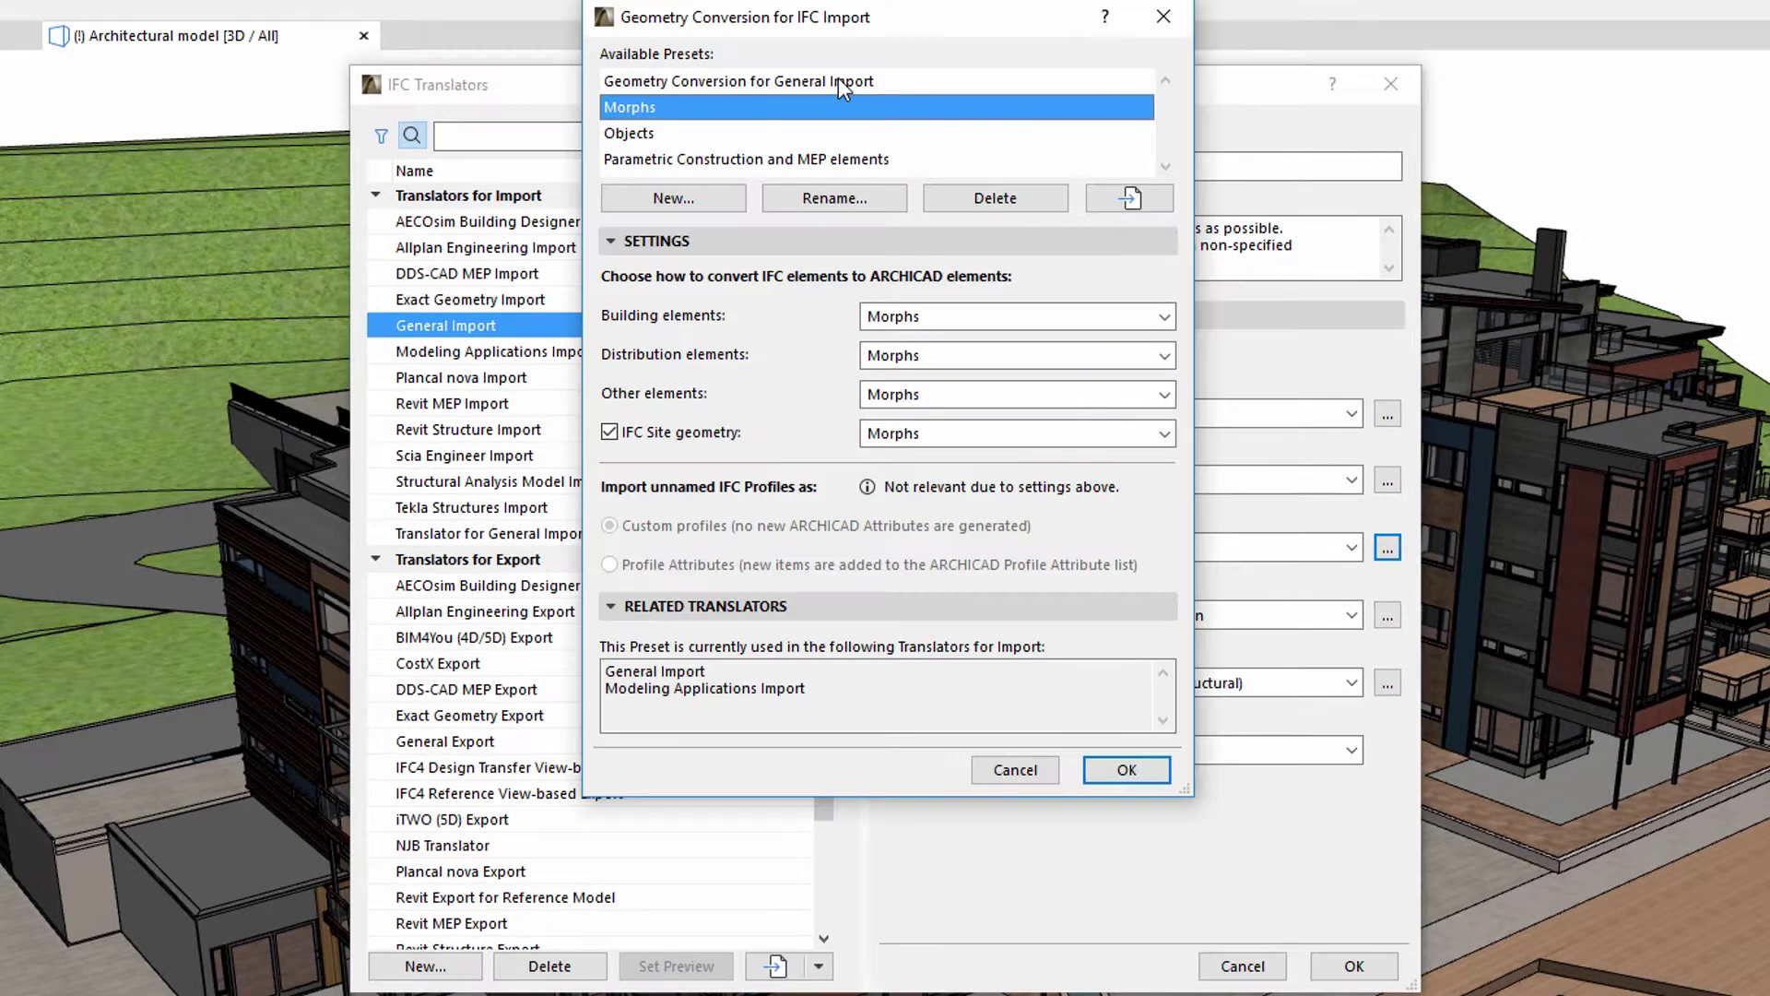
{"action": "left_click", "coordinate": [838, 81]}
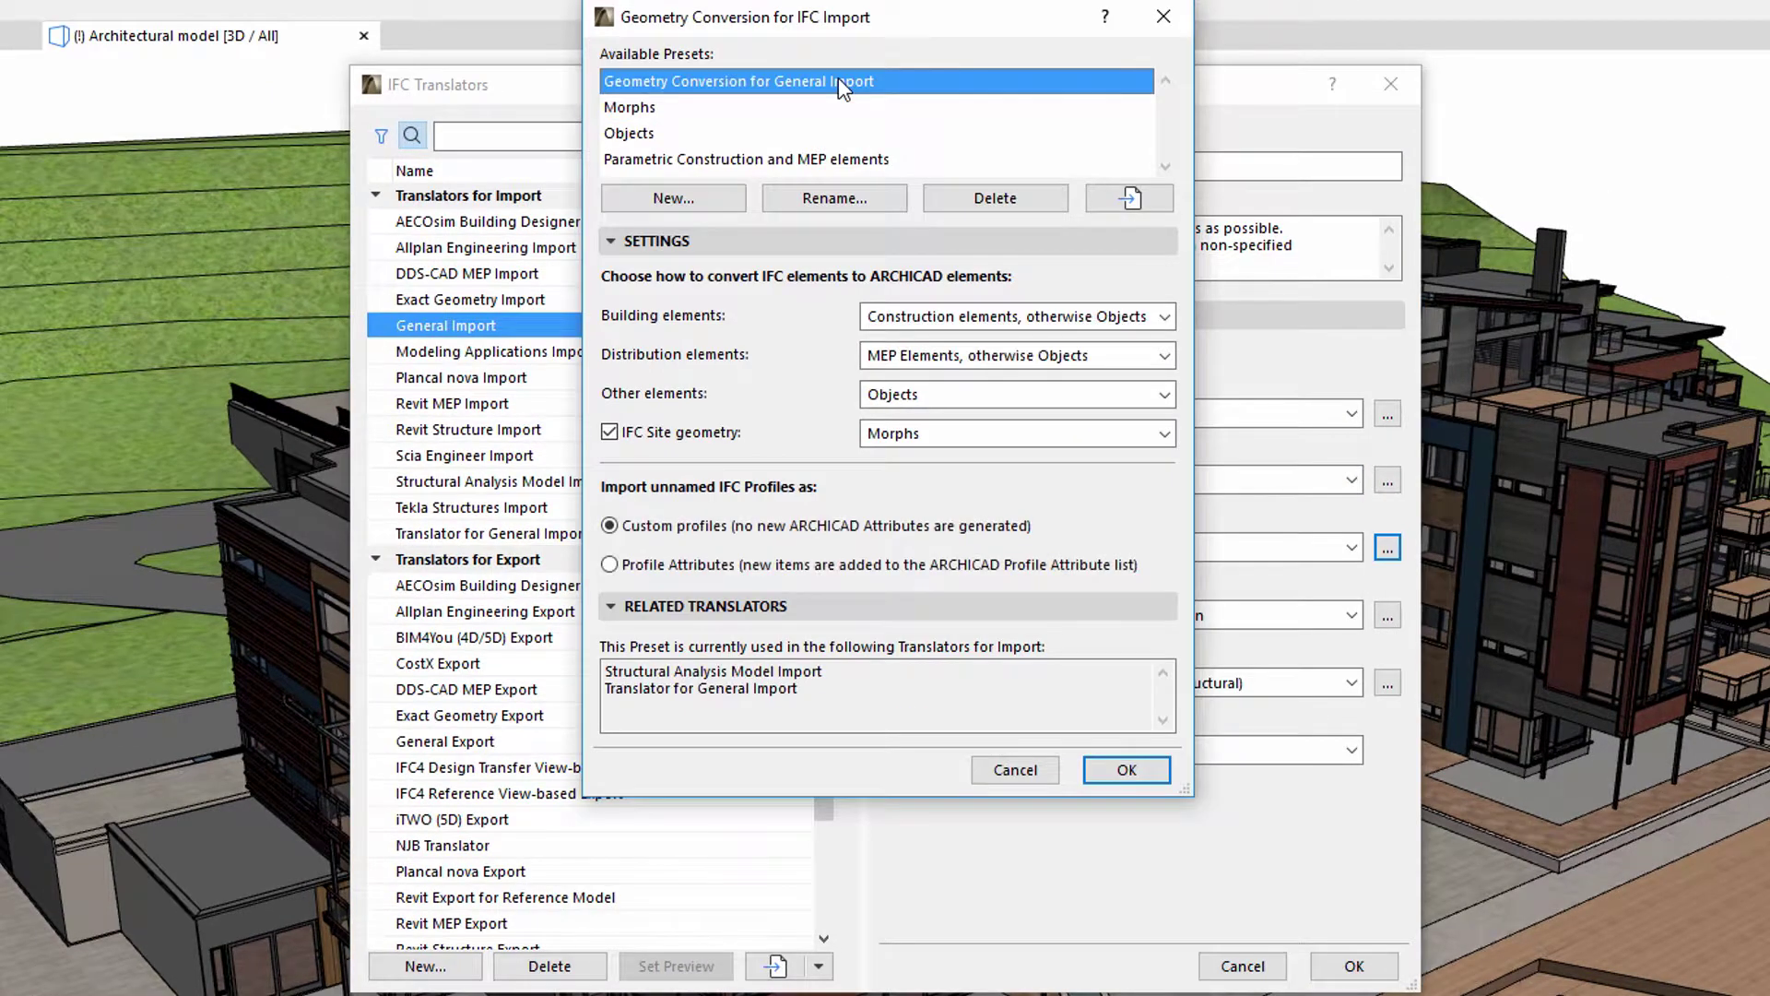
{"action": "left_click", "coordinate": [688, 202]}
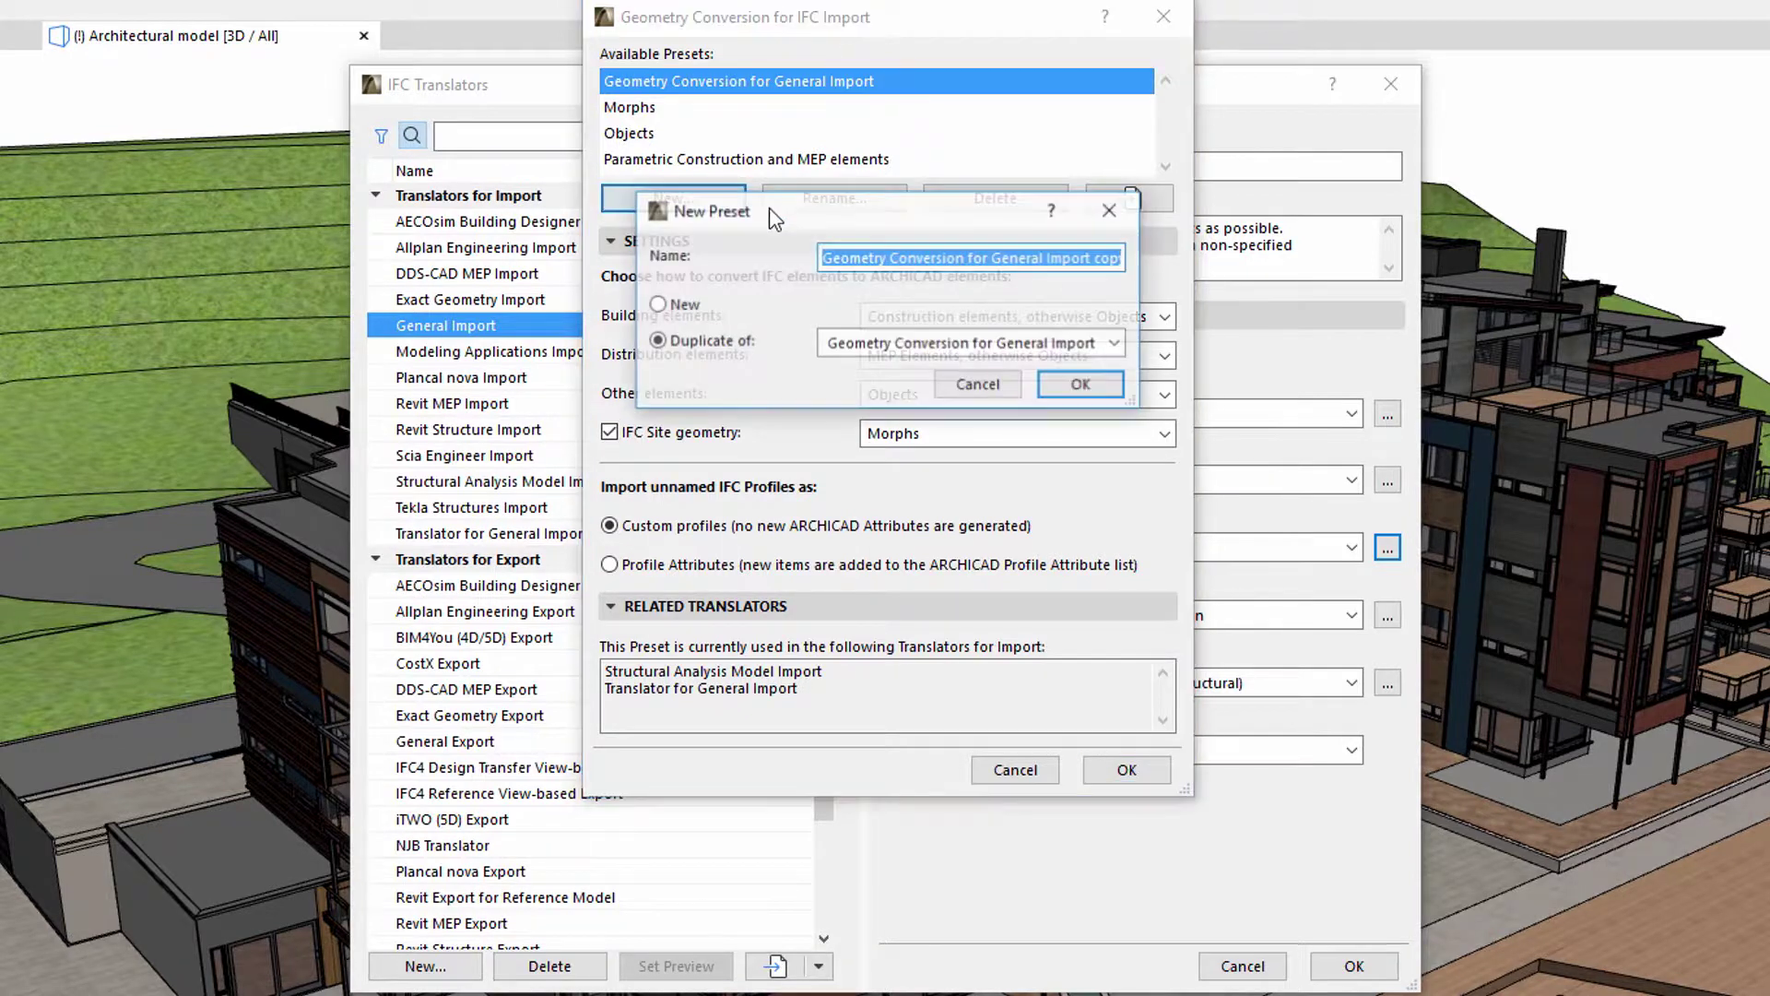
{"action": "left_click", "coordinate": [1095, 262]}
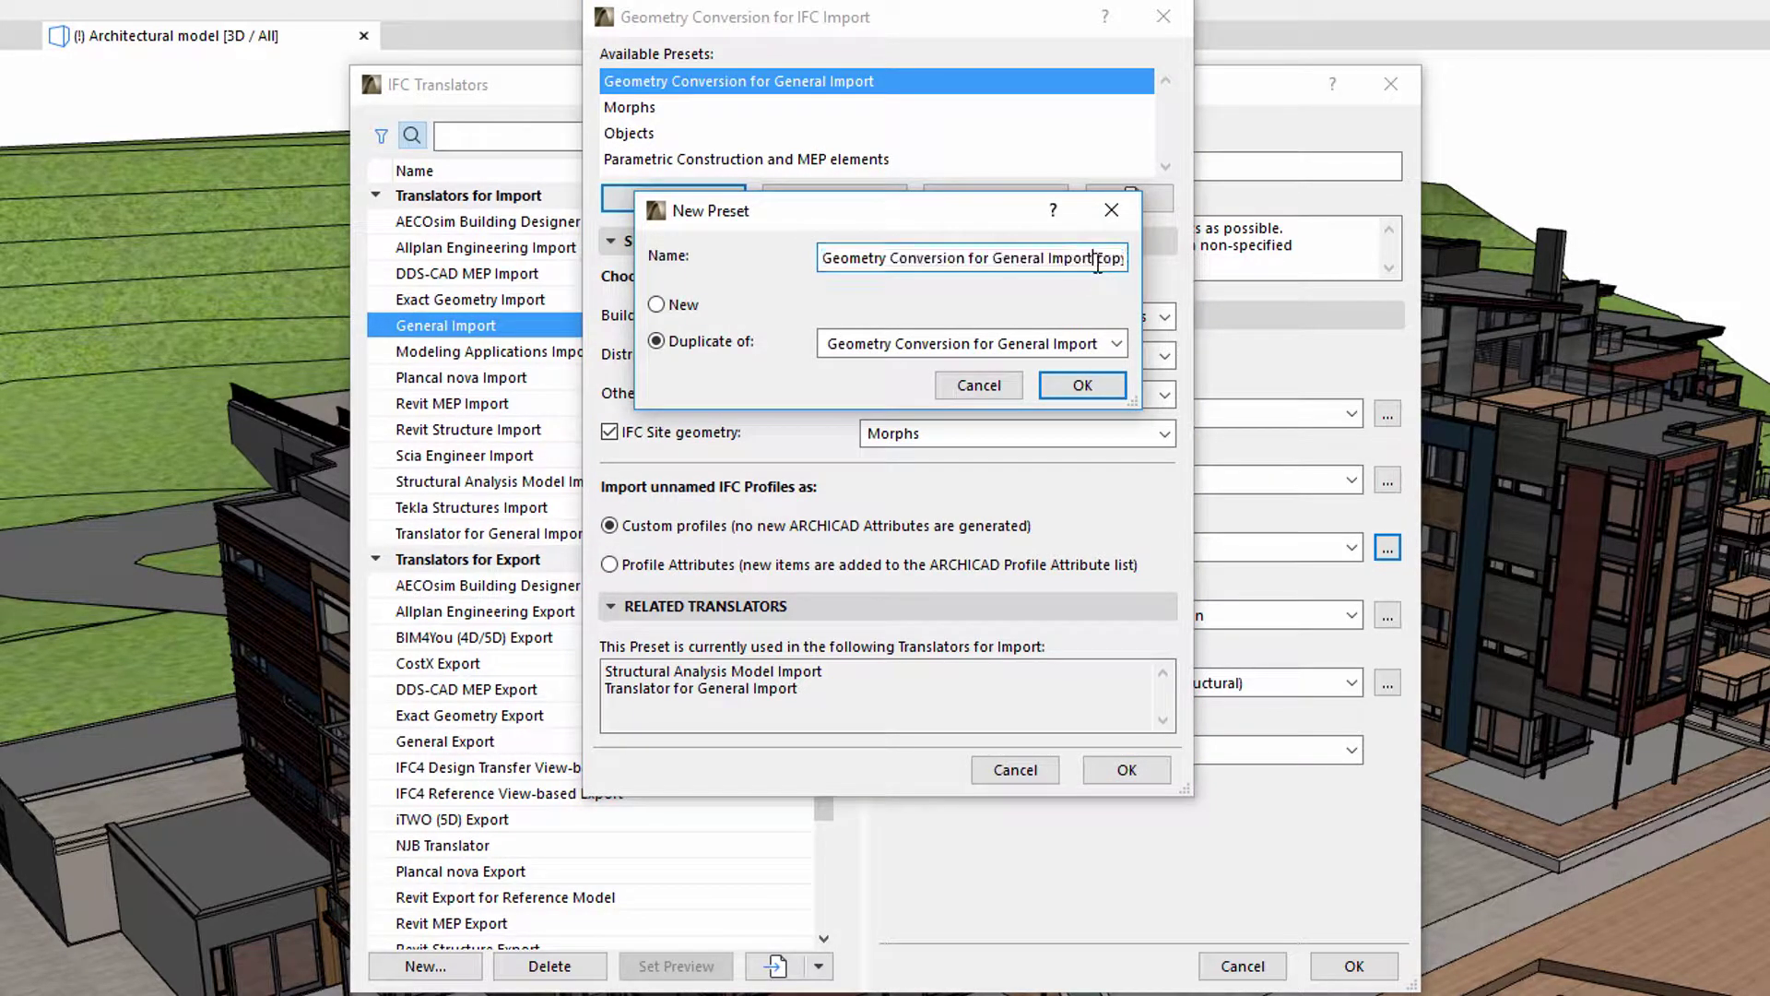
{"action": "left_click_drag", "start_coordinate": [1098, 259], "coordinate": [1130, 257]}
{"action": "type", "text": "2"}
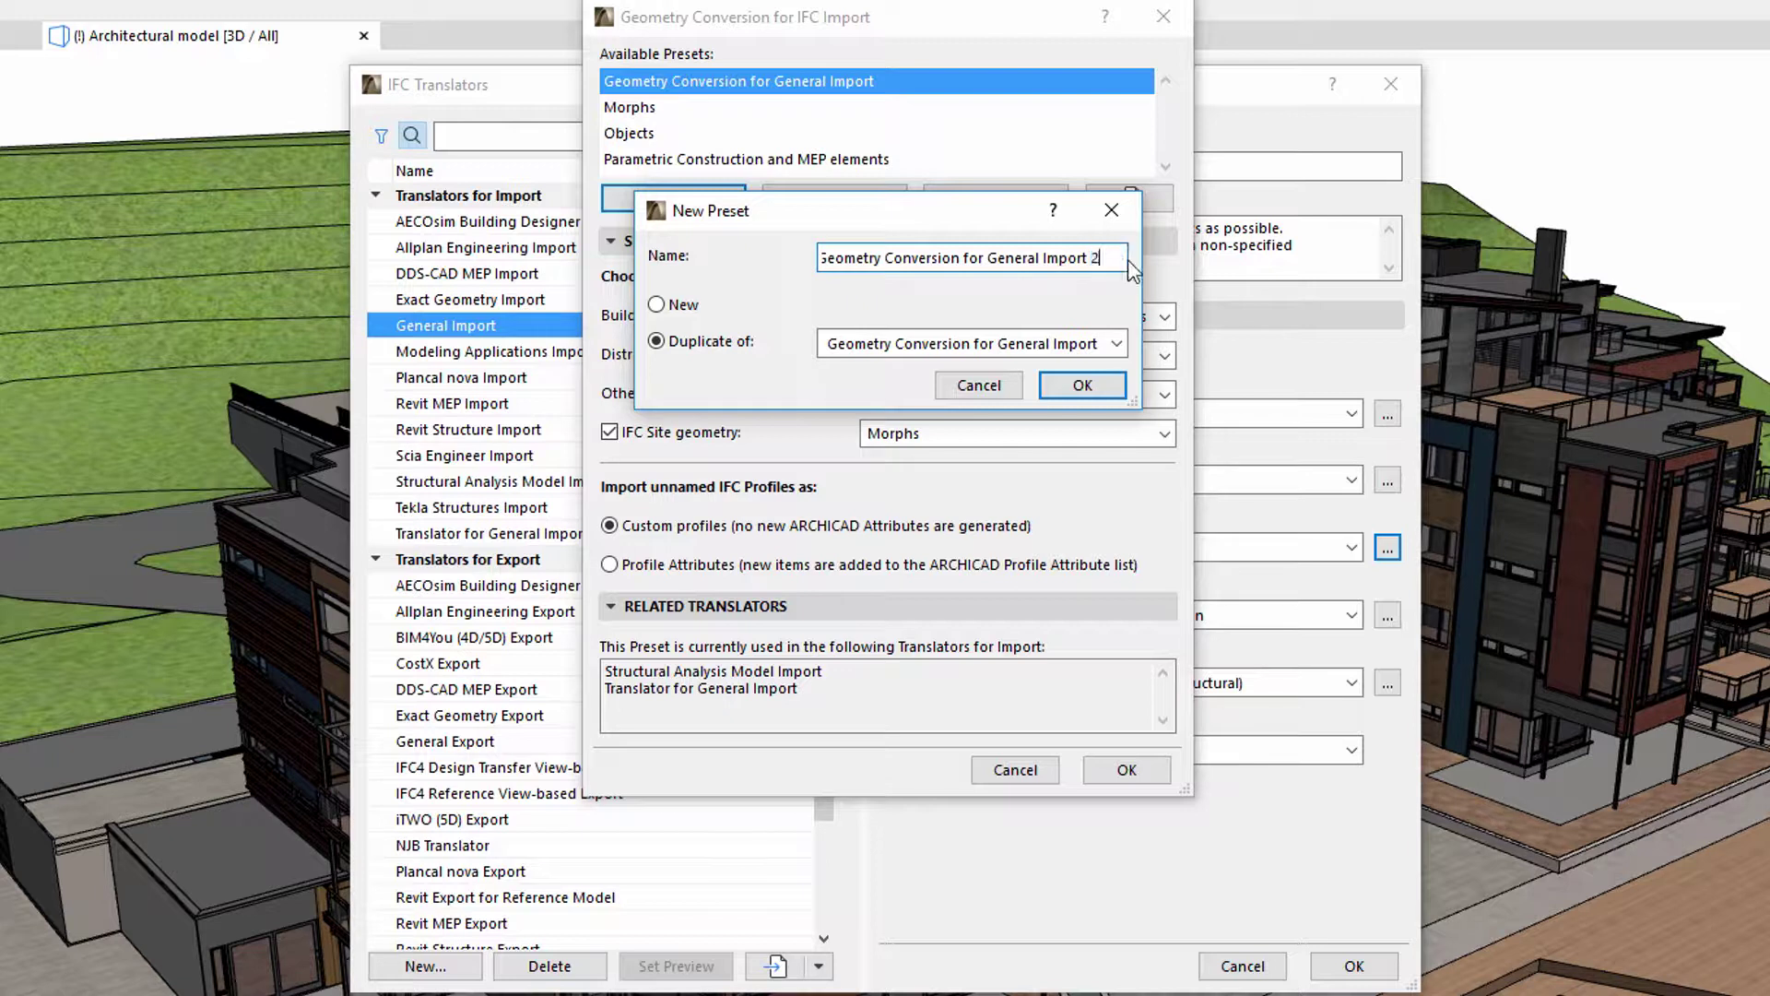
{"action": "left_click", "coordinate": [1098, 386]}
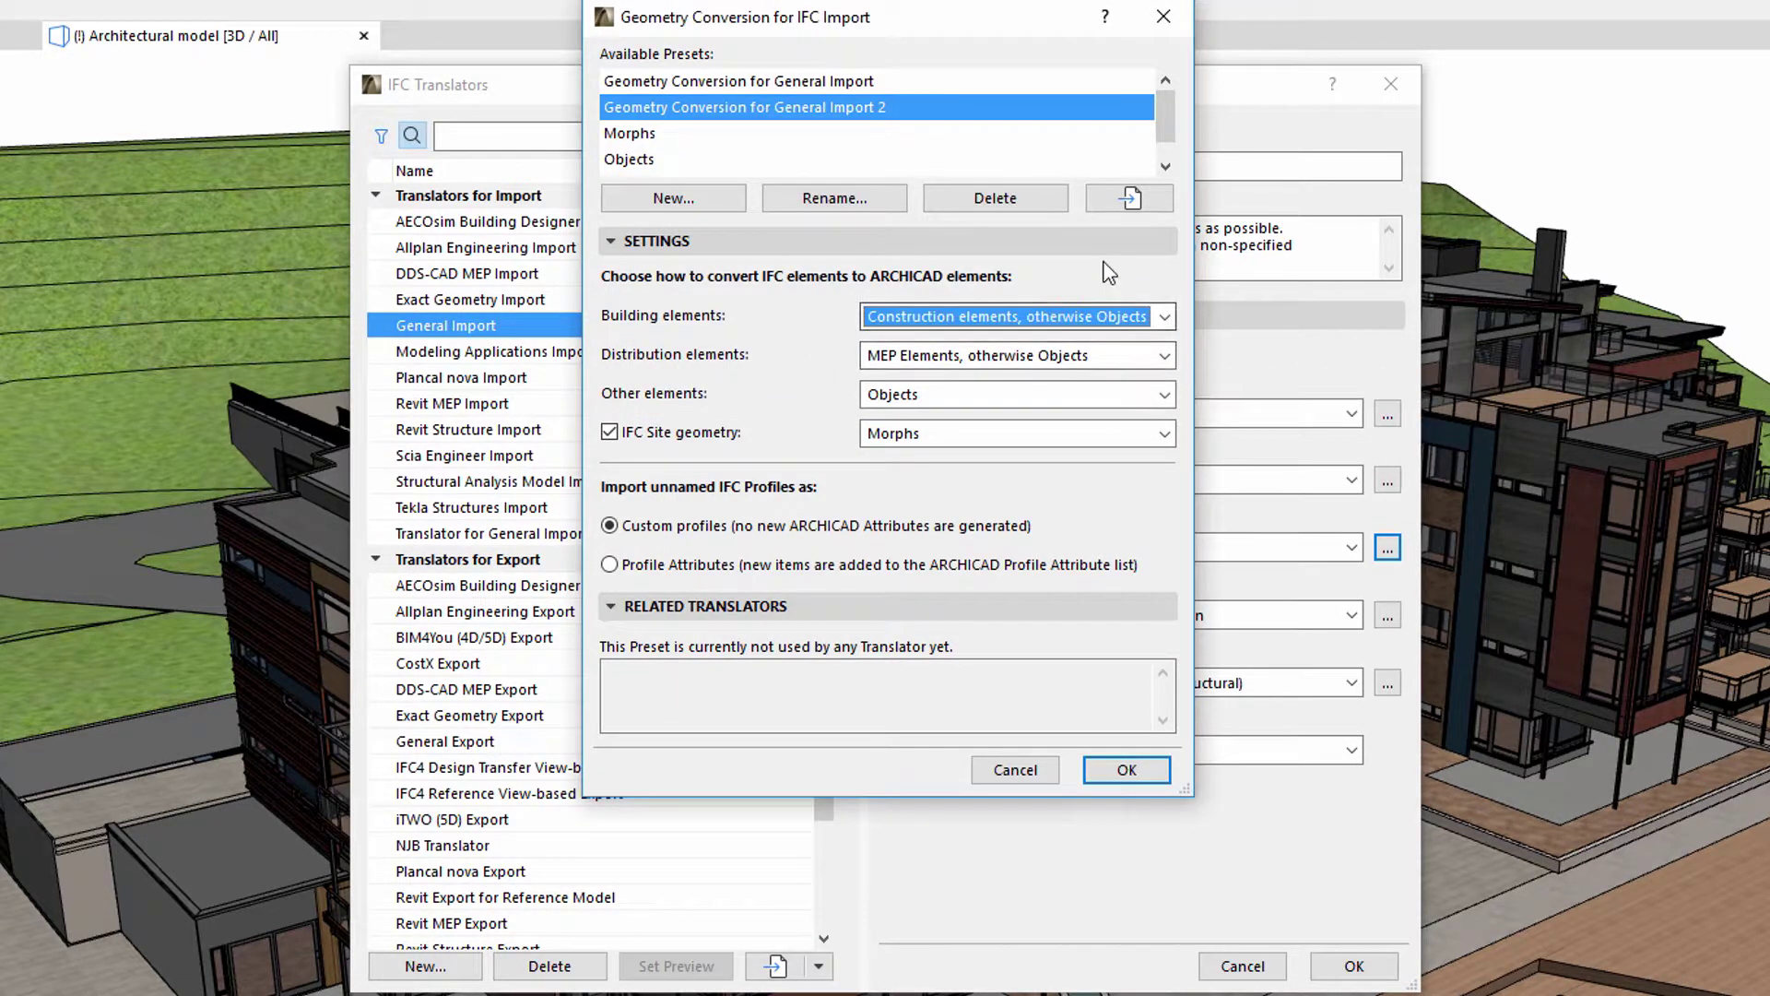
View the file types from which geometry conversion presets can be imported, without importing any
{"action": "left_click", "coordinate": [1113, 206]}
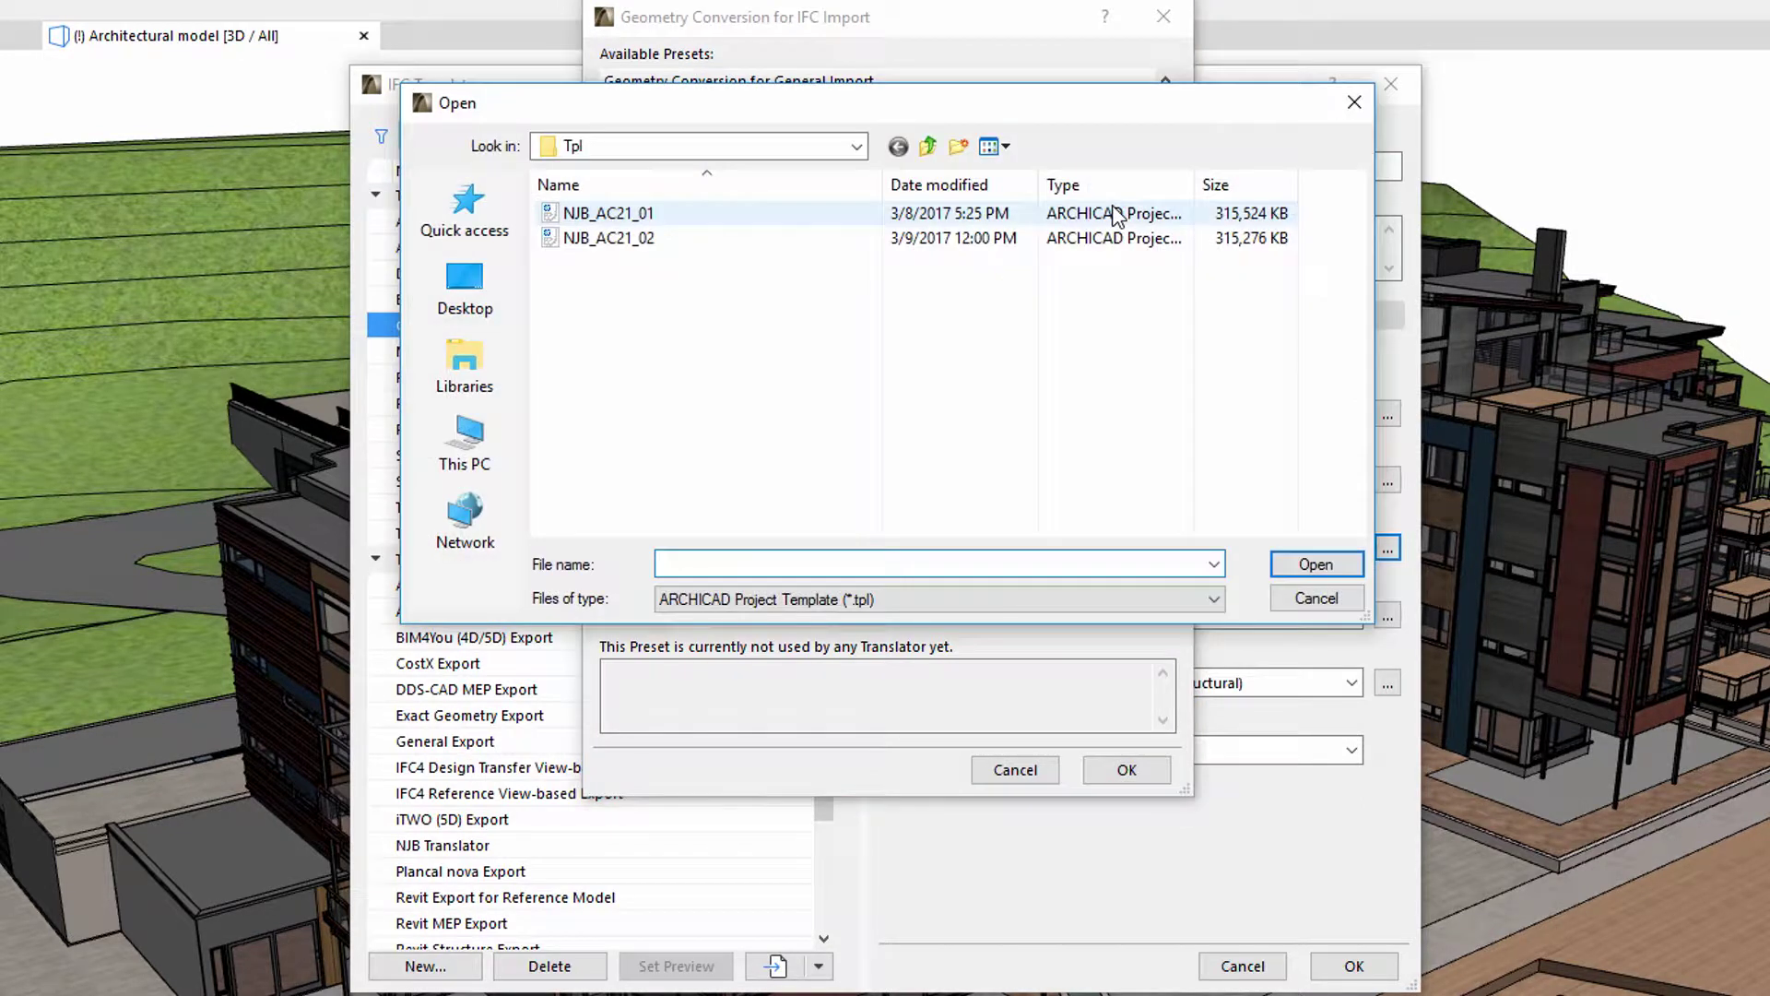
{"action": "left_click", "coordinate": [1215, 601]}
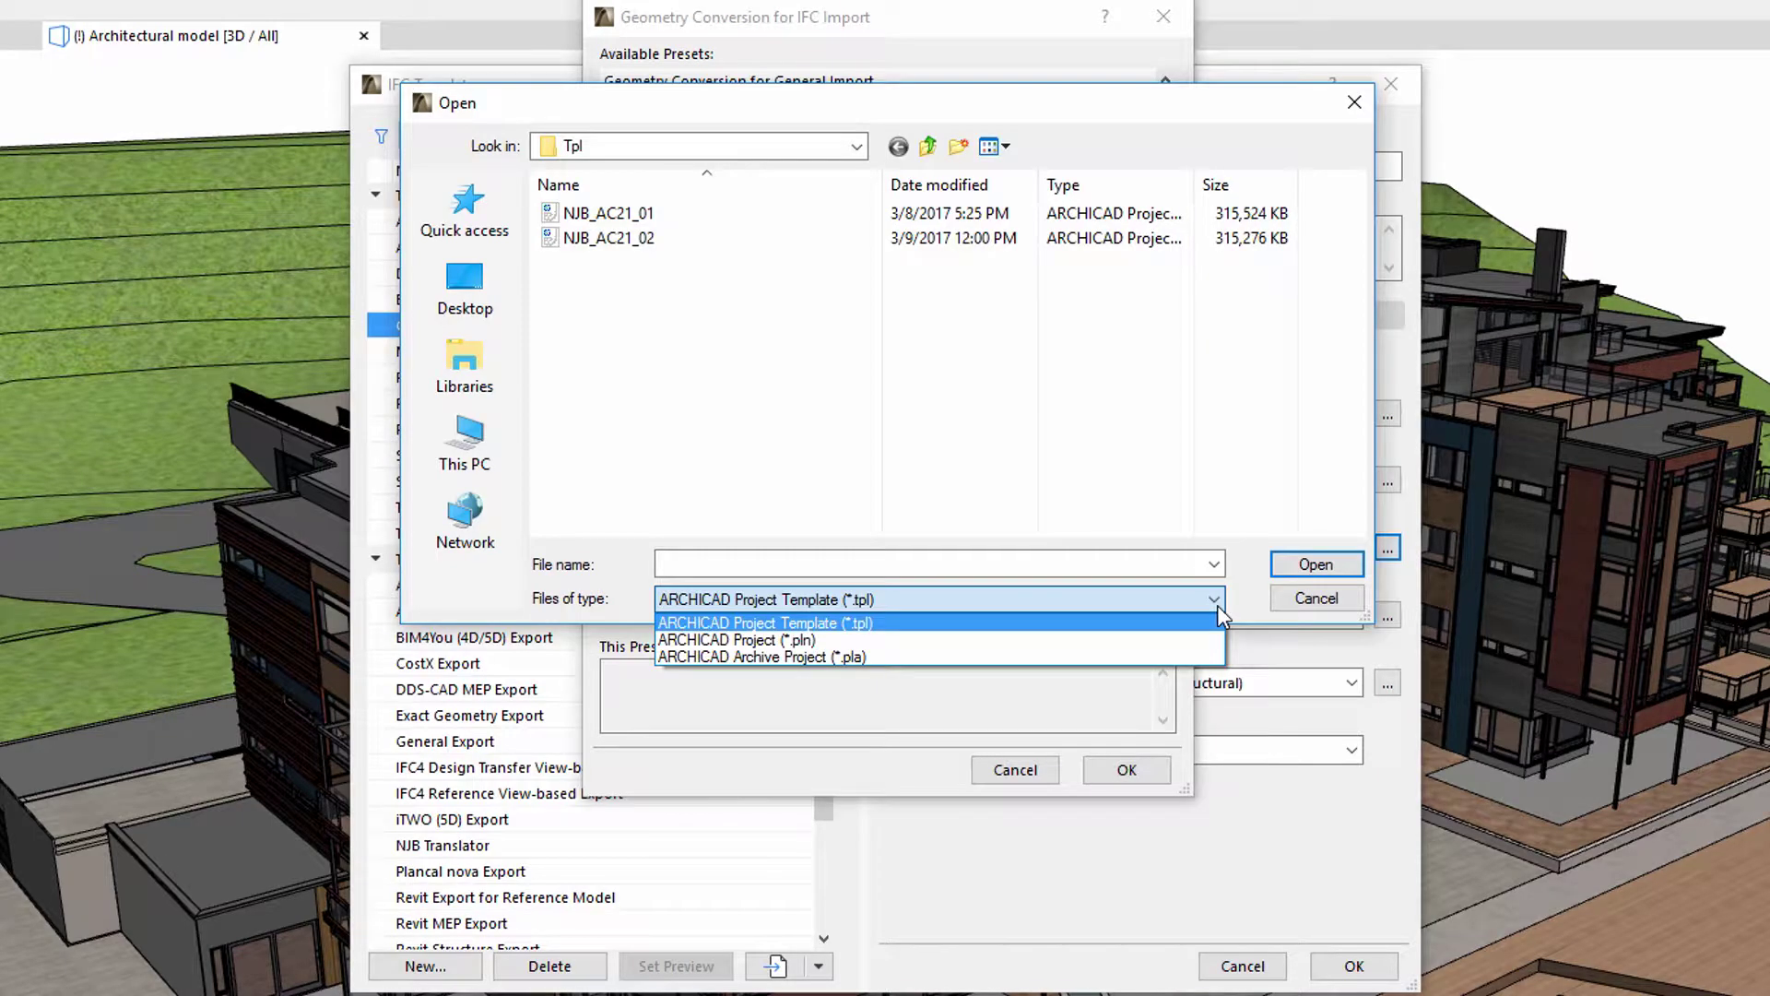
{"action": "left_click", "coordinate": [1217, 605]}
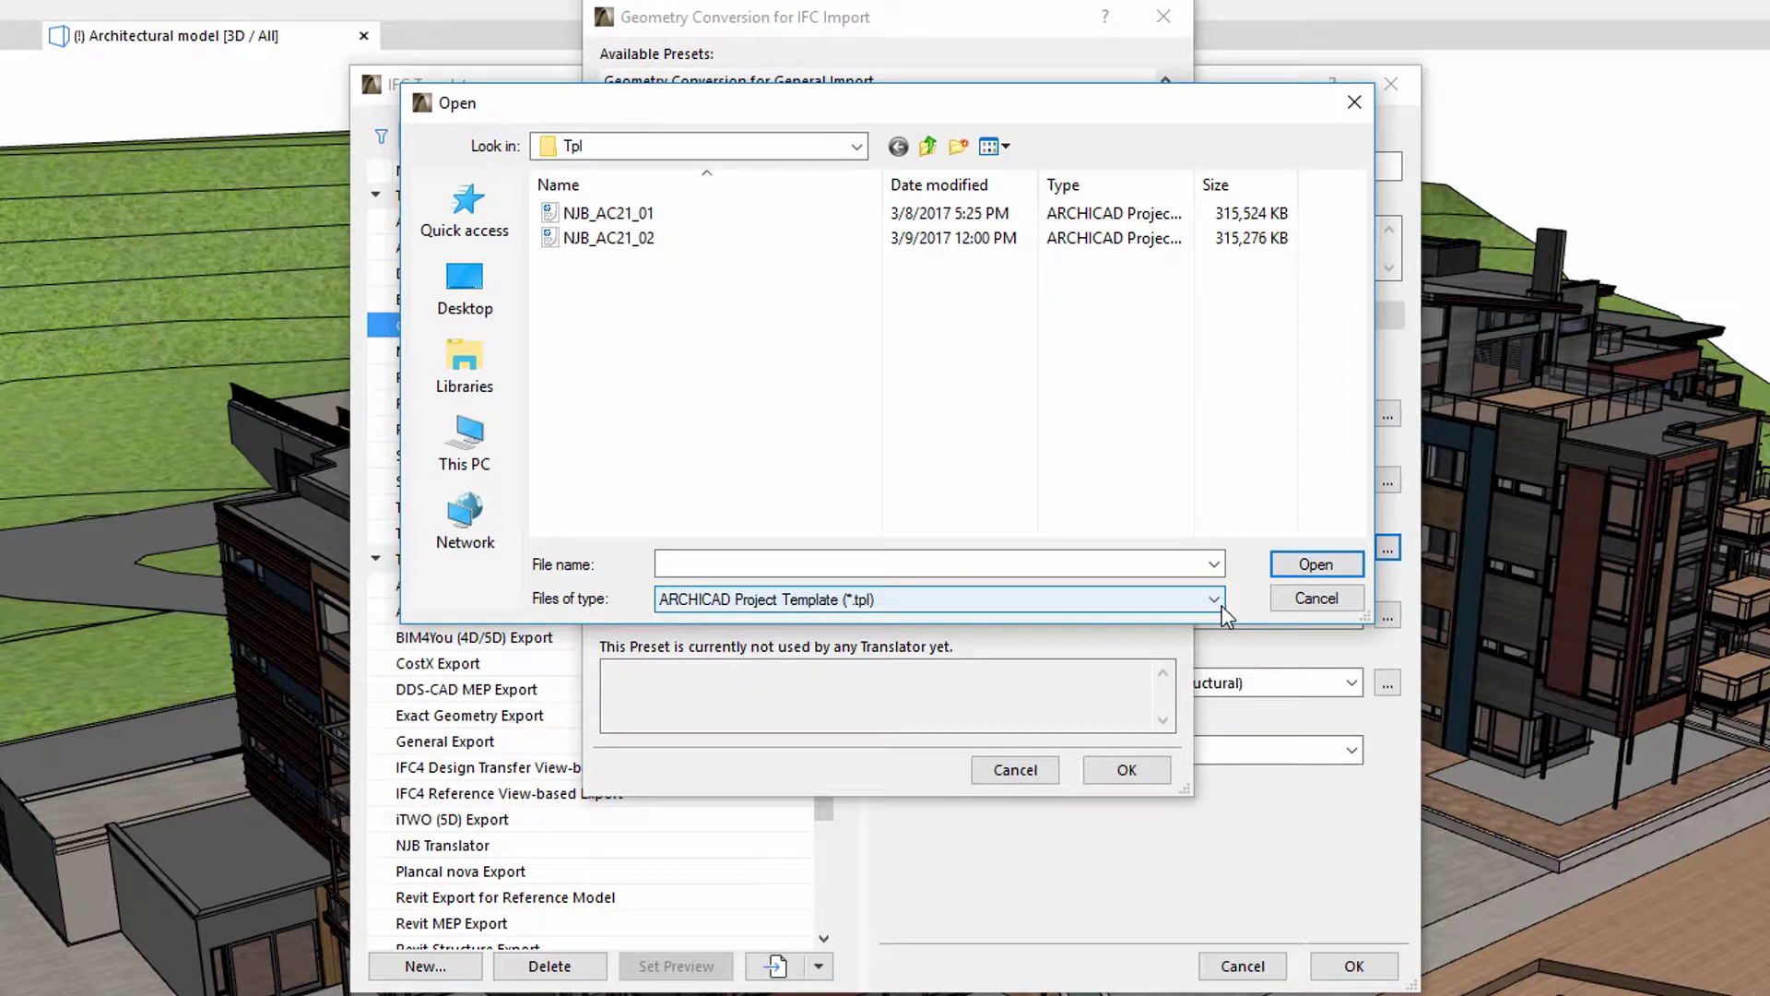
{"action": "left_click", "coordinate": [1283, 600]}
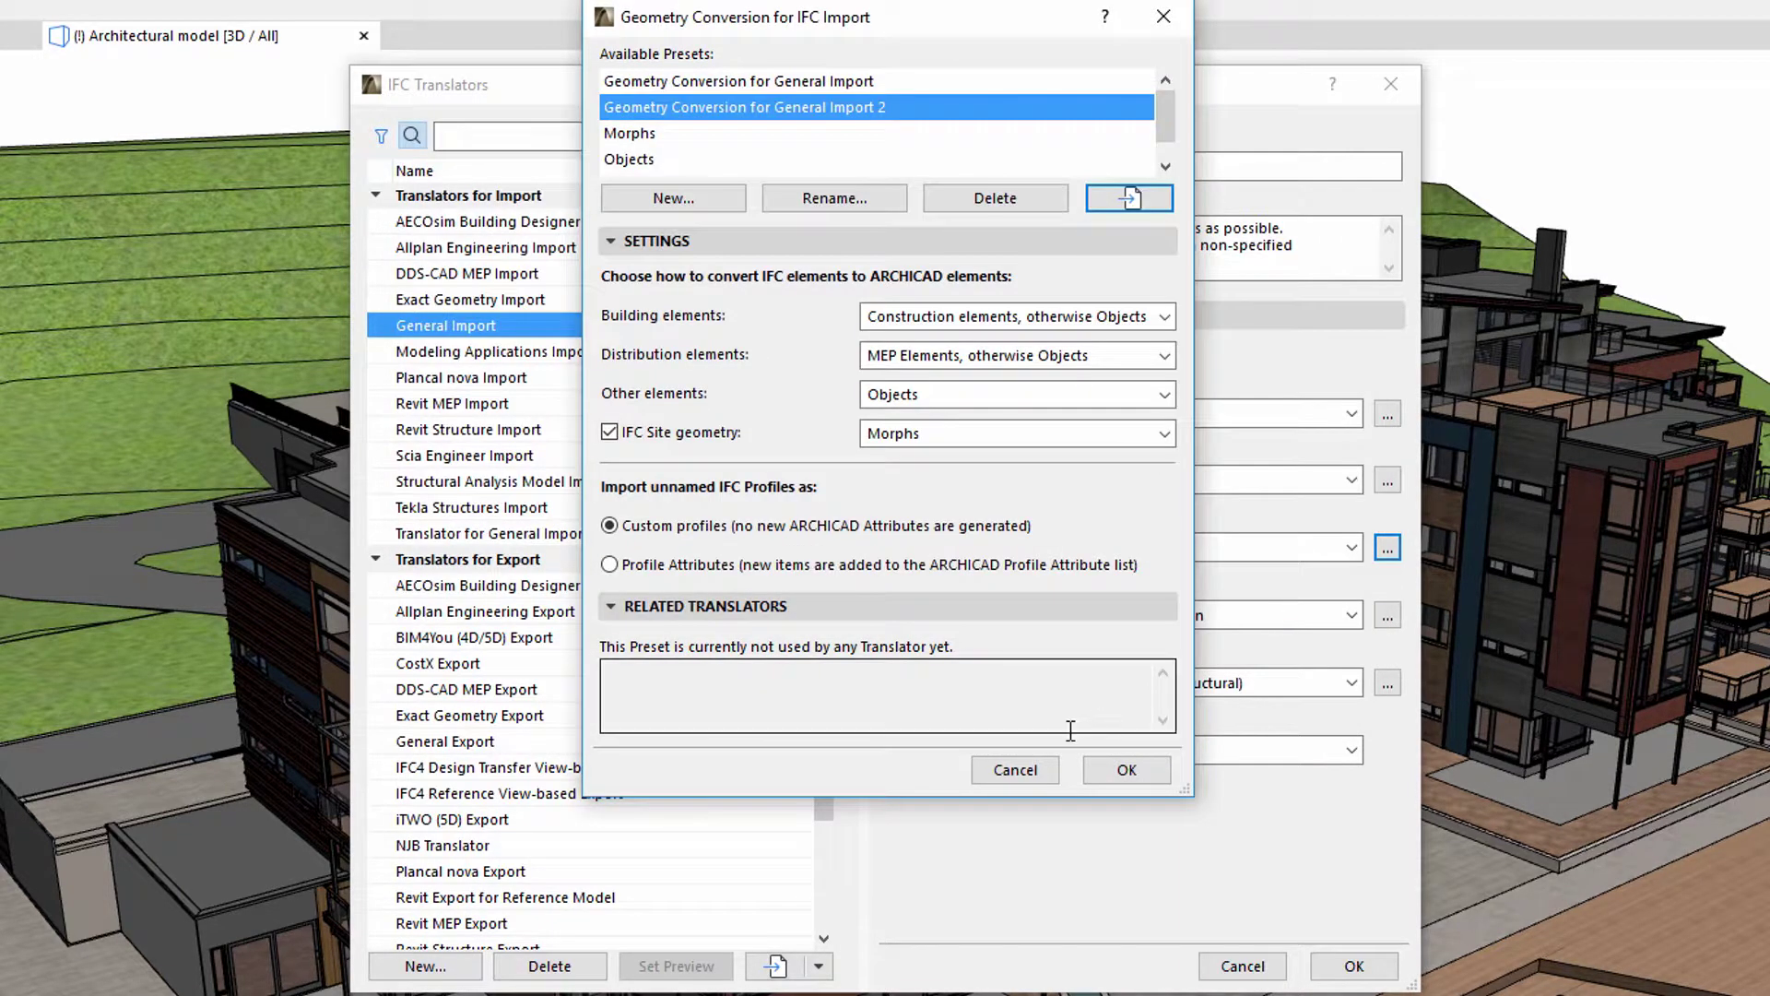
Assign the duplicated geometry preset to General Import and accept the translator settings after viewing Plancal nova Import and Allplan Engineering Export
{"action": "left_click", "coordinate": [1094, 775]}
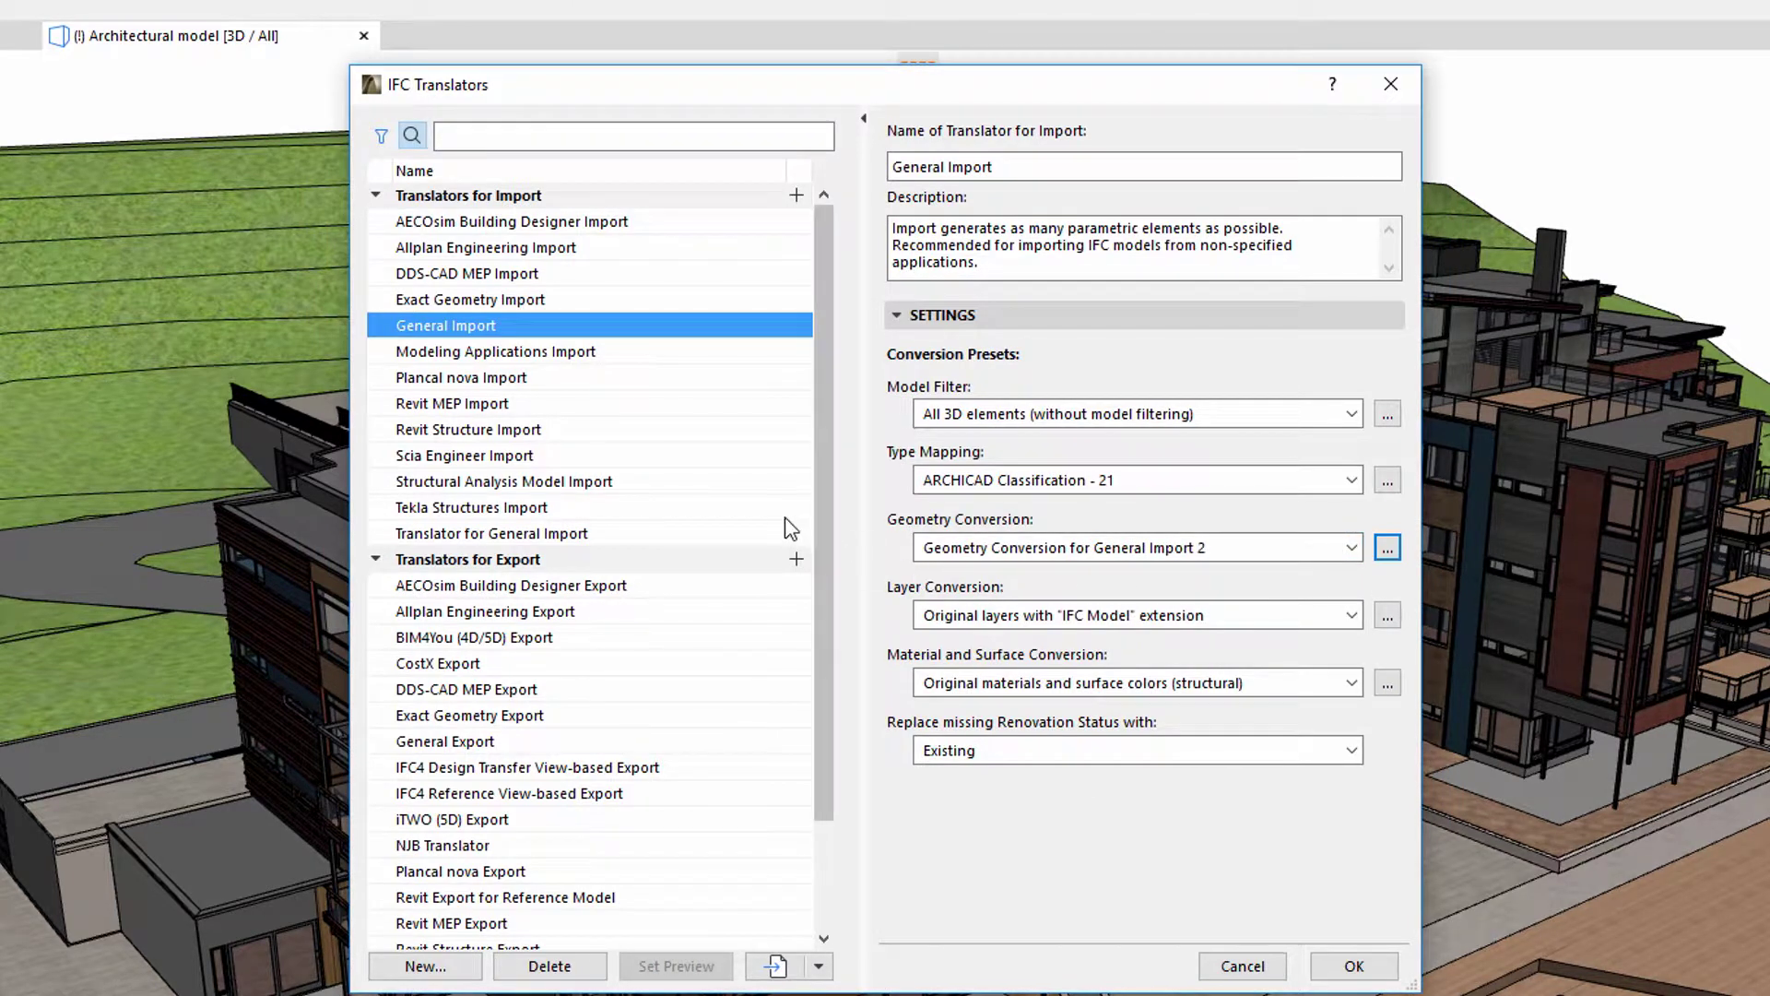
{"action": "left_click", "coordinate": [651, 385]}
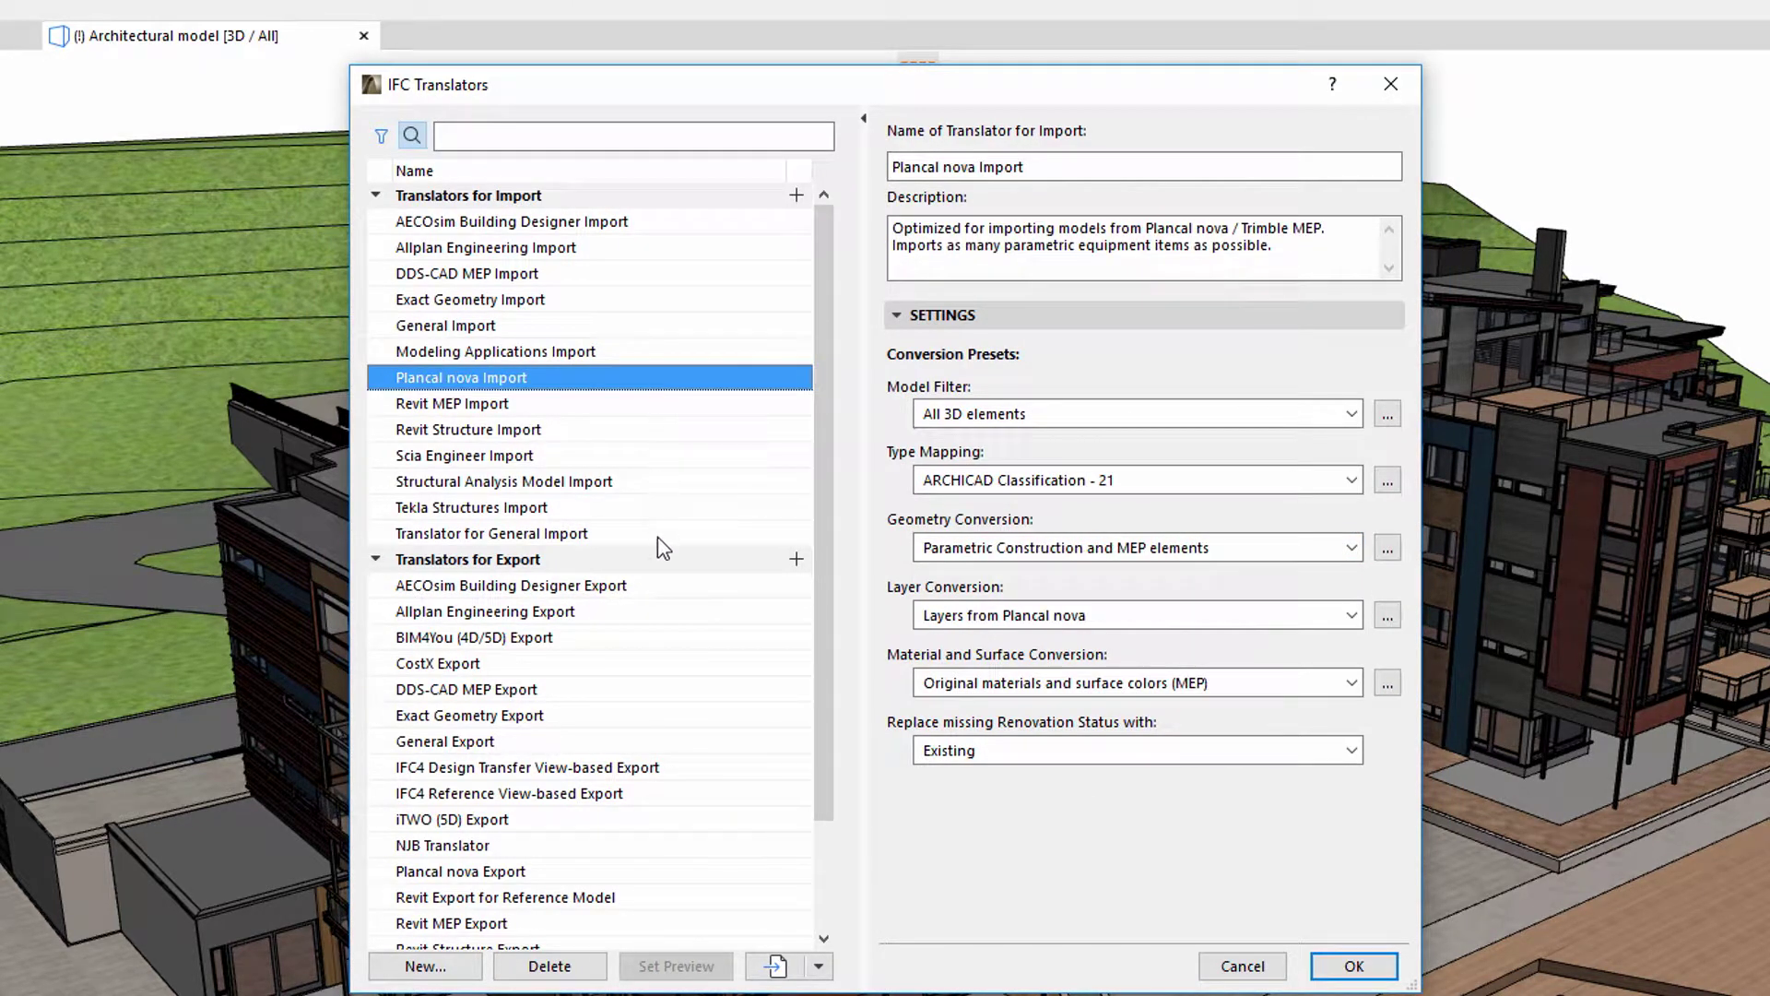
{"action": "left_click", "coordinate": [660, 614]}
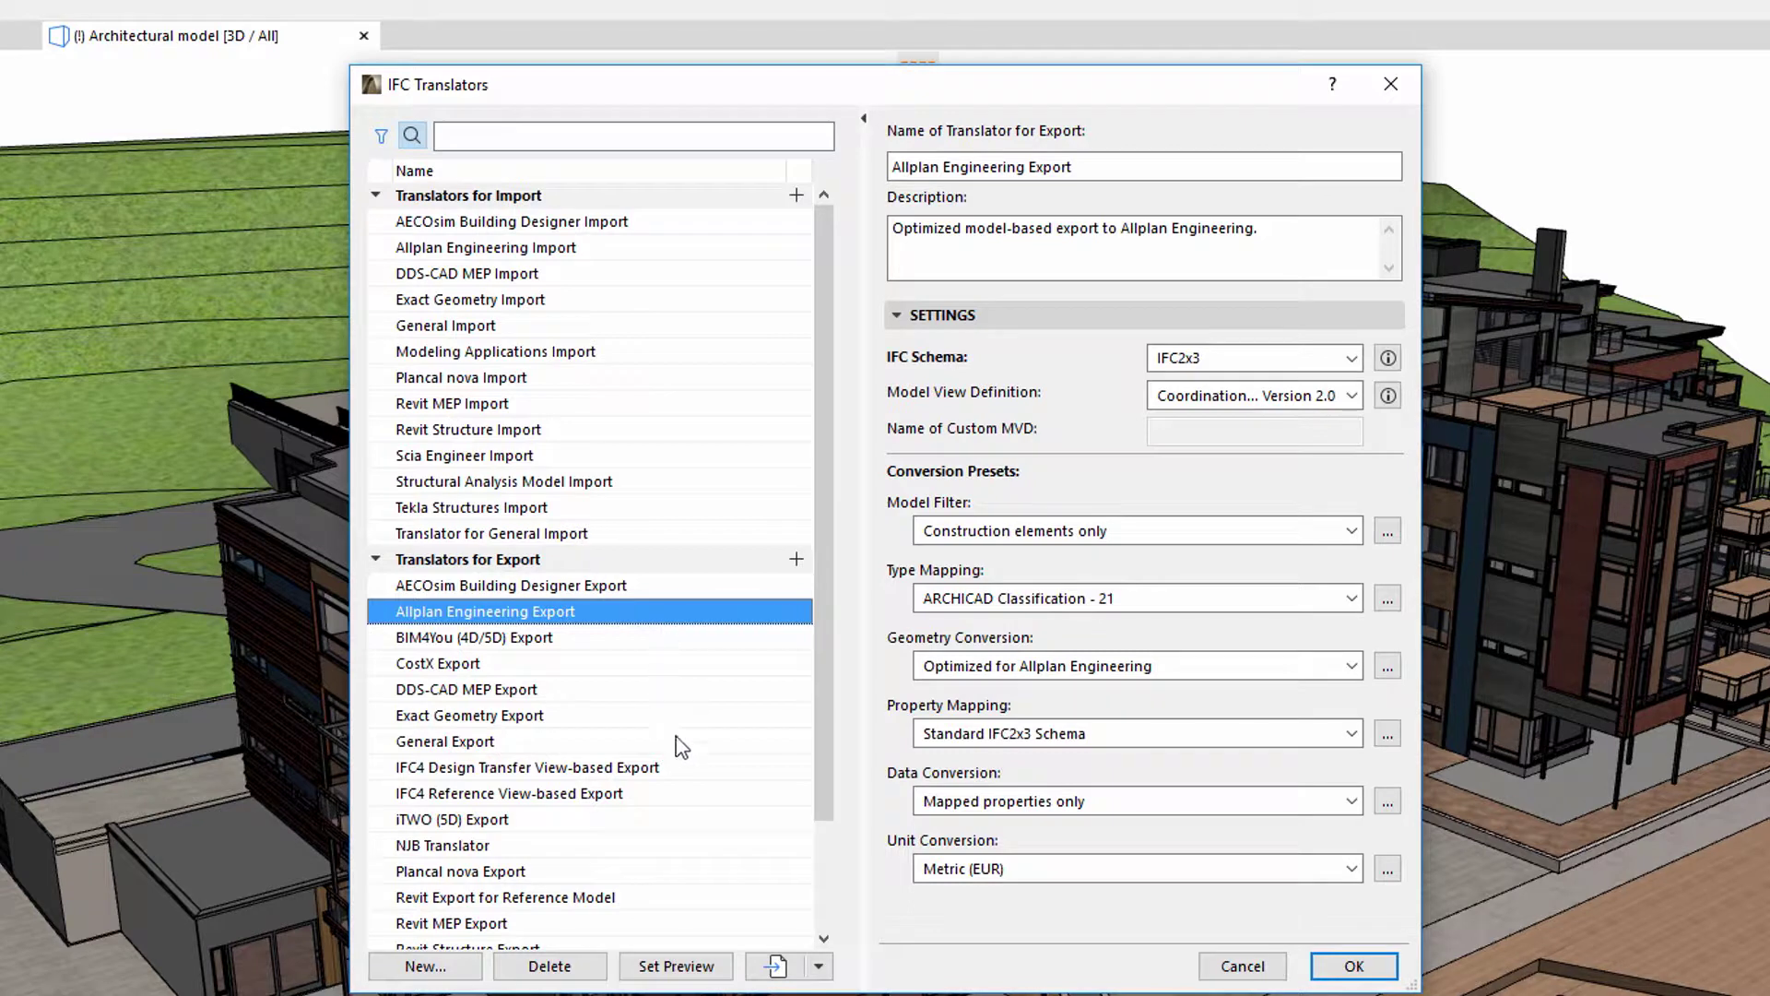
{"action": "left_click", "coordinate": [1355, 967]}
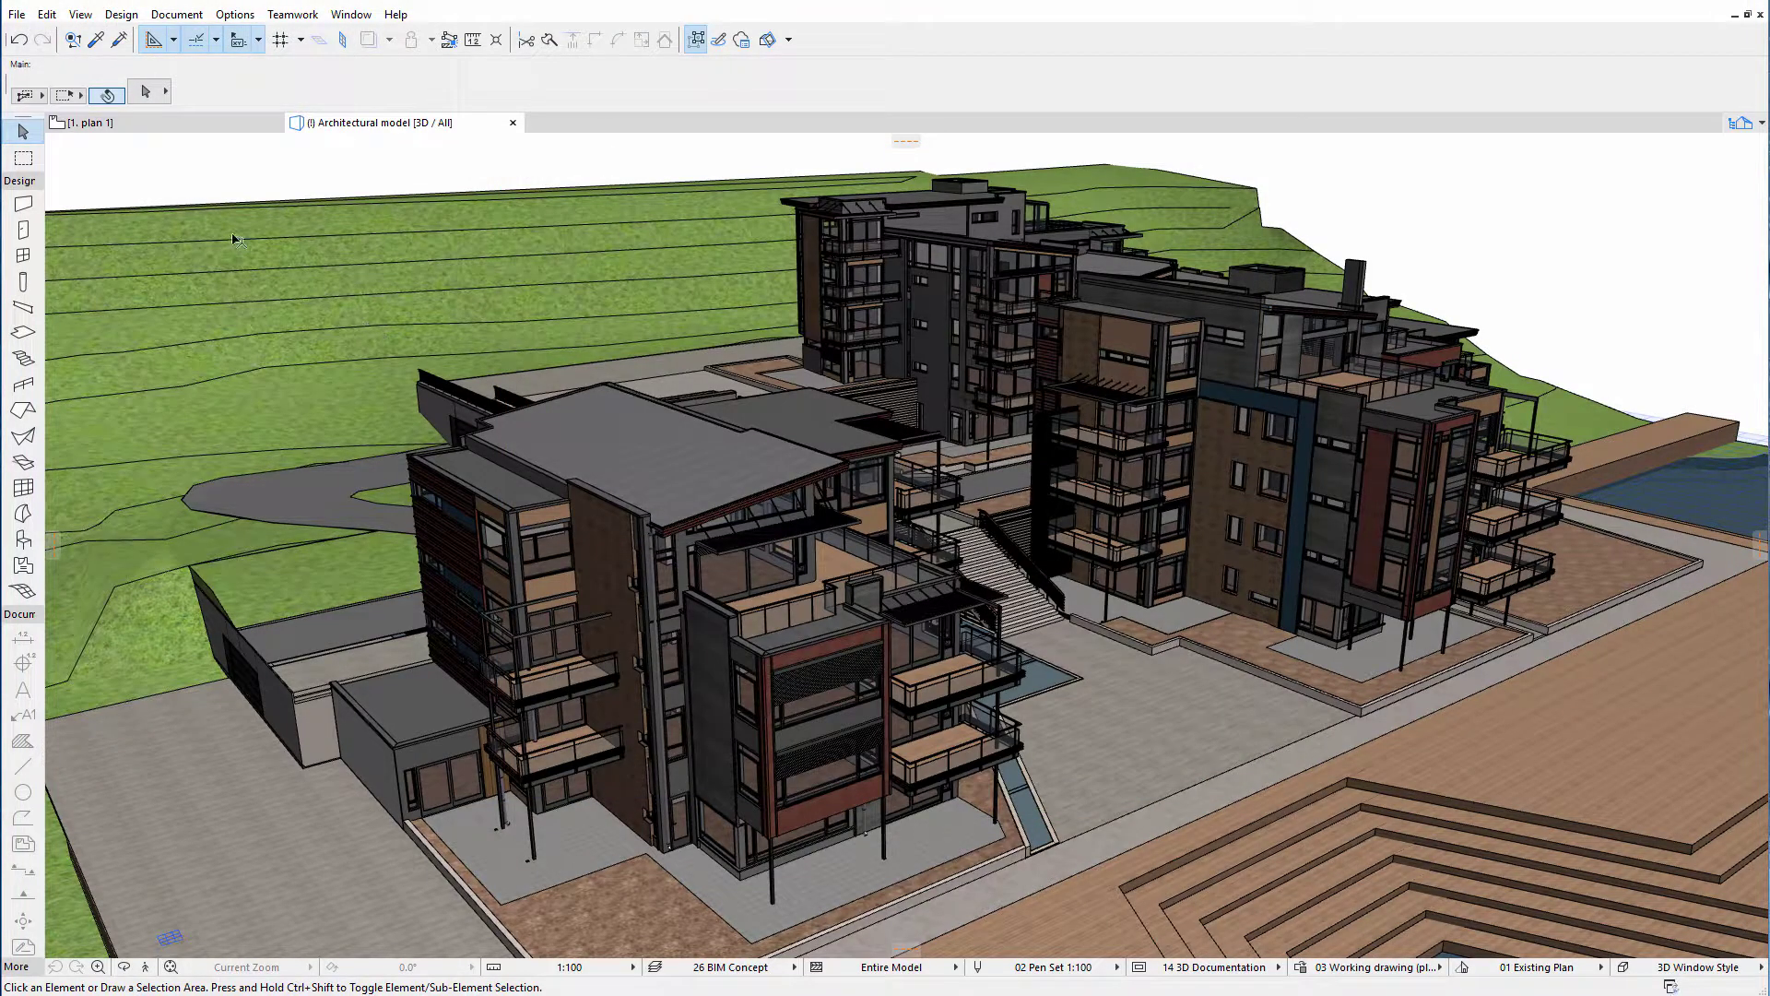
Save the project and choose the IFC file IFC_NJB_structure for opening
{"action": "left_click", "coordinate": [19, 15]}
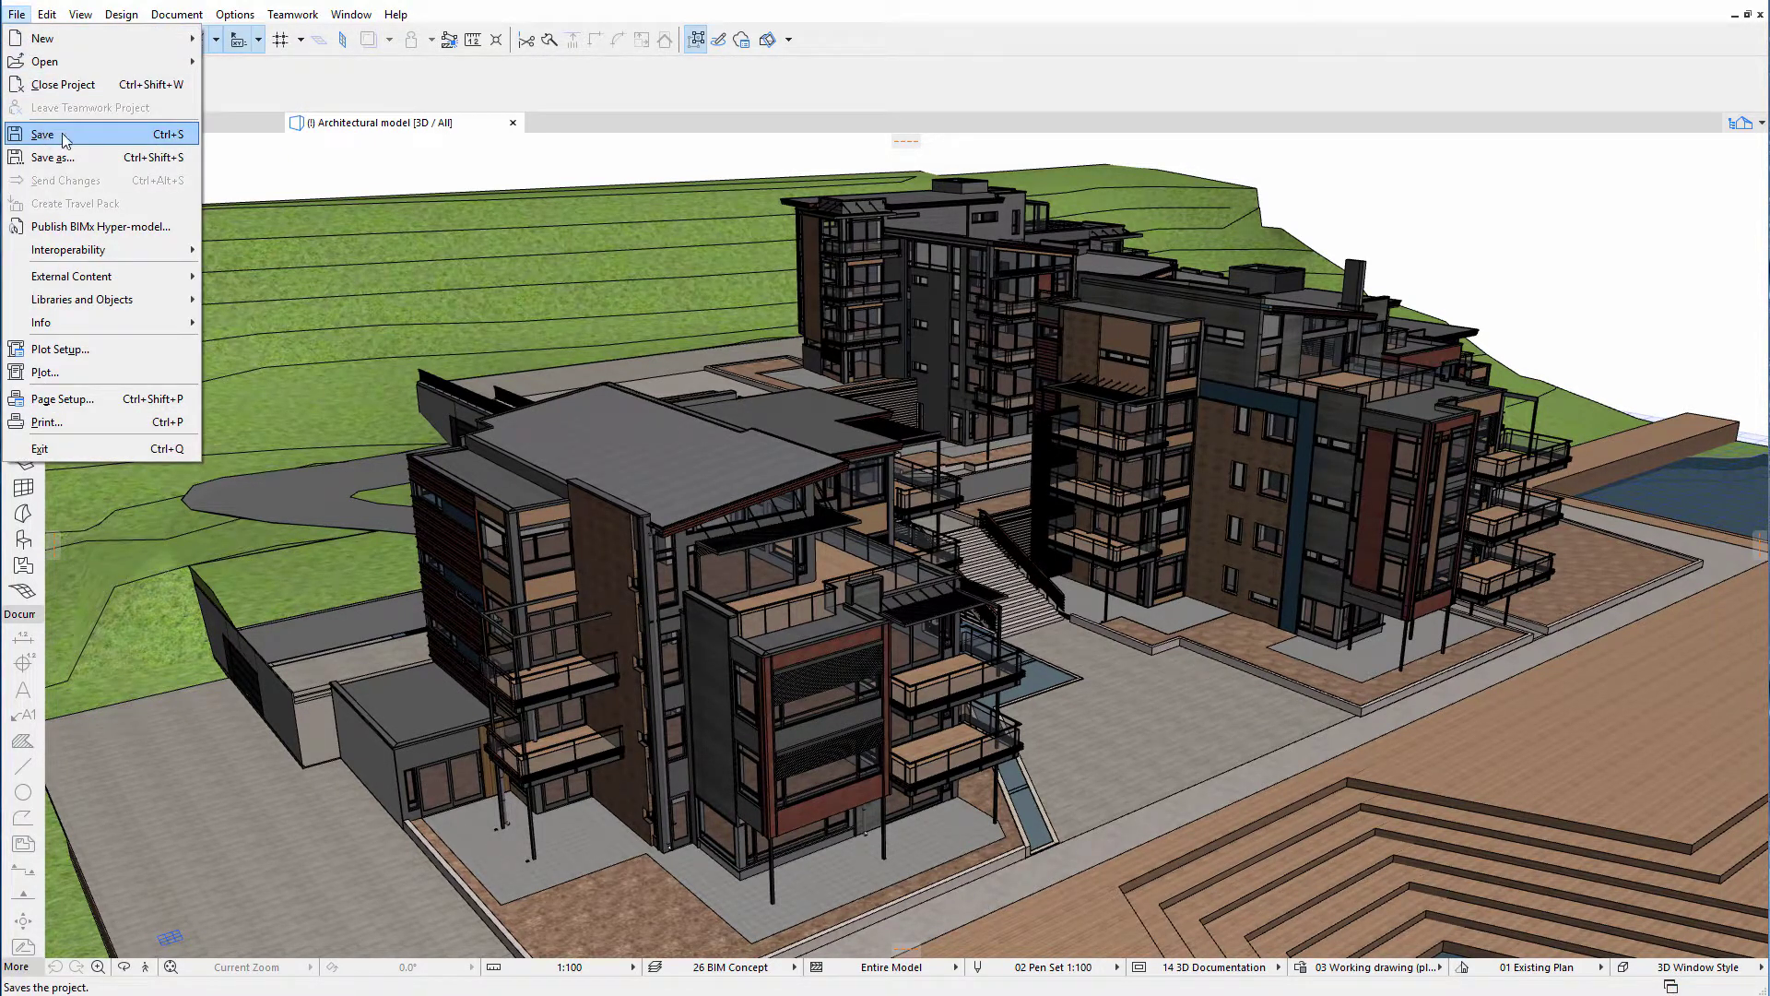
{"action": "left_click", "coordinate": [41, 134]}
{"action": "left_click", "coordinate": [20, 15]}
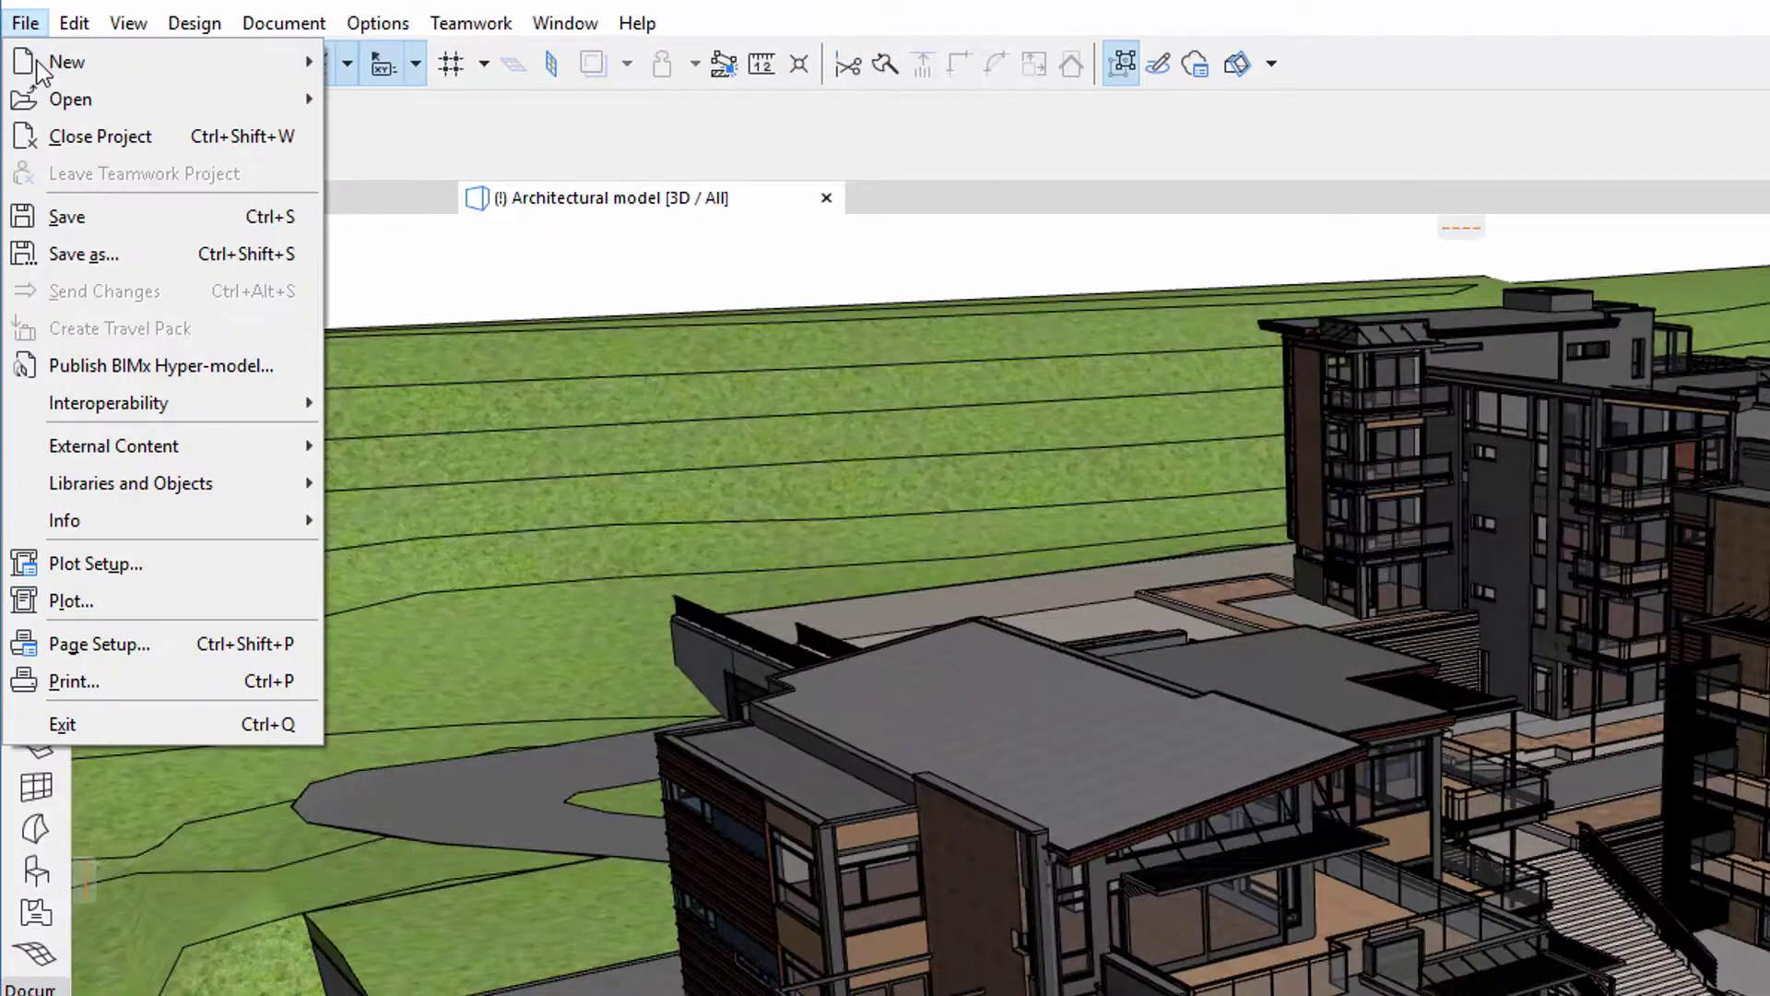
{"action": "mouse_move", "coordinate": [42, 99]}
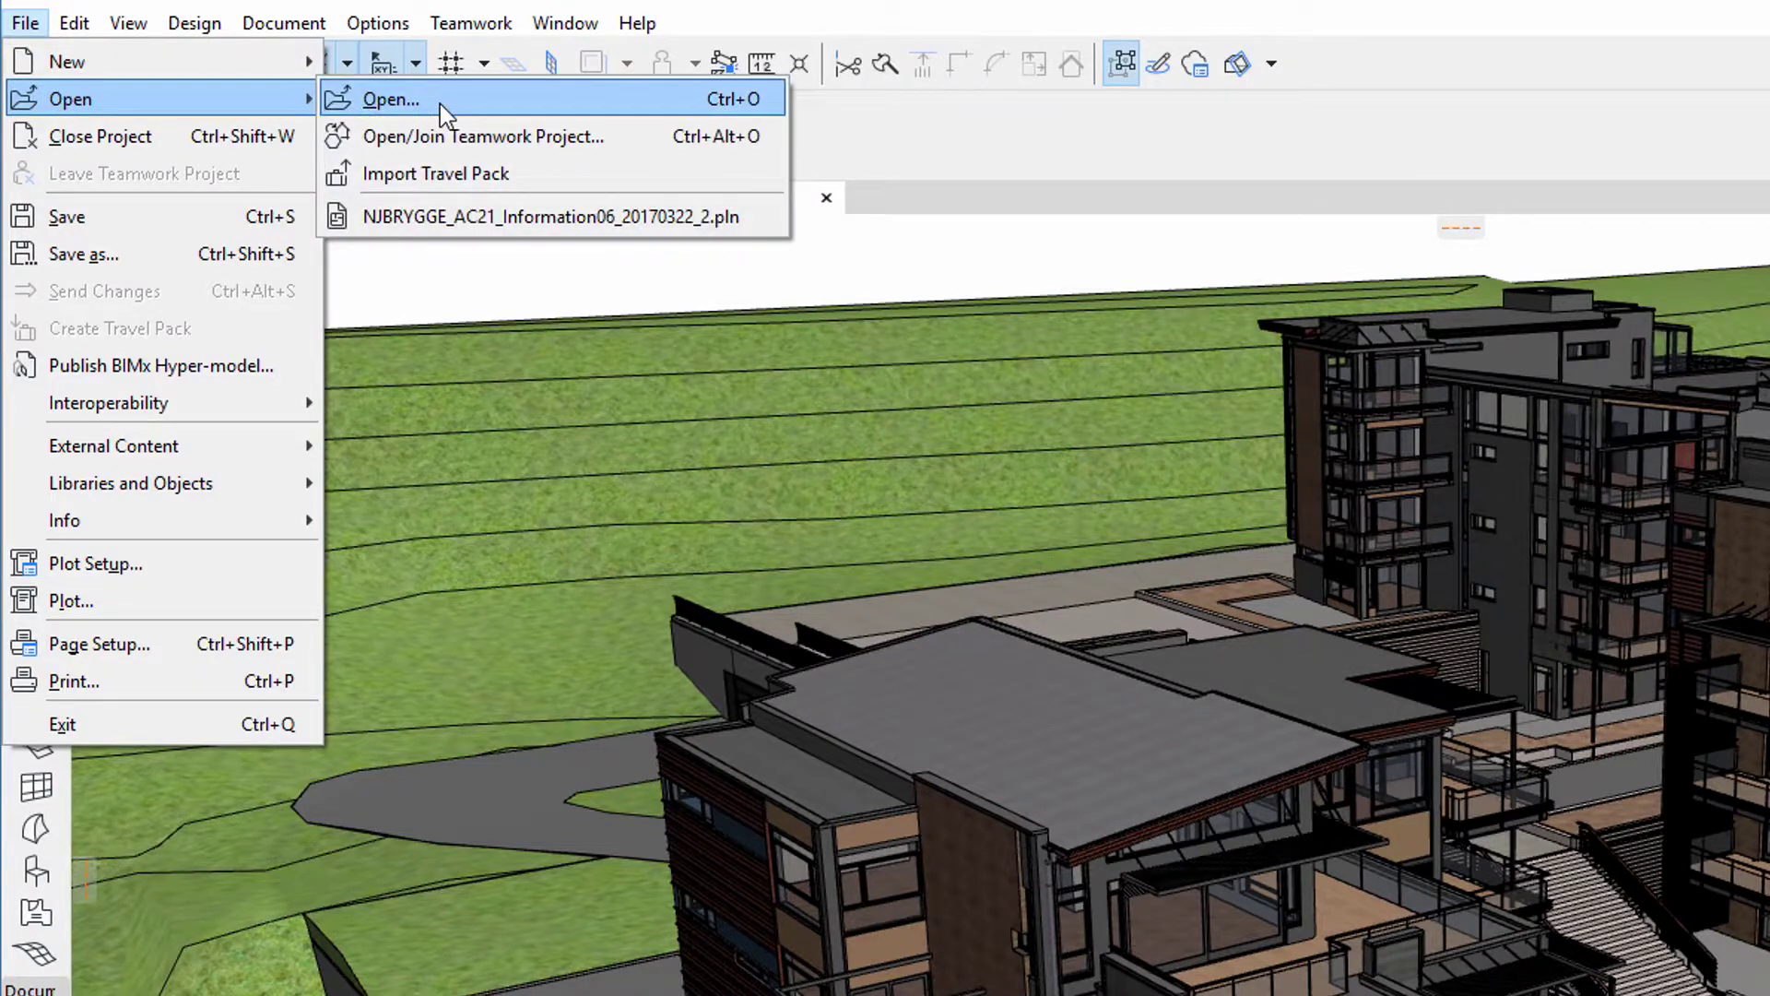
{"action": "left_click", "coordinate": [439, 103]}
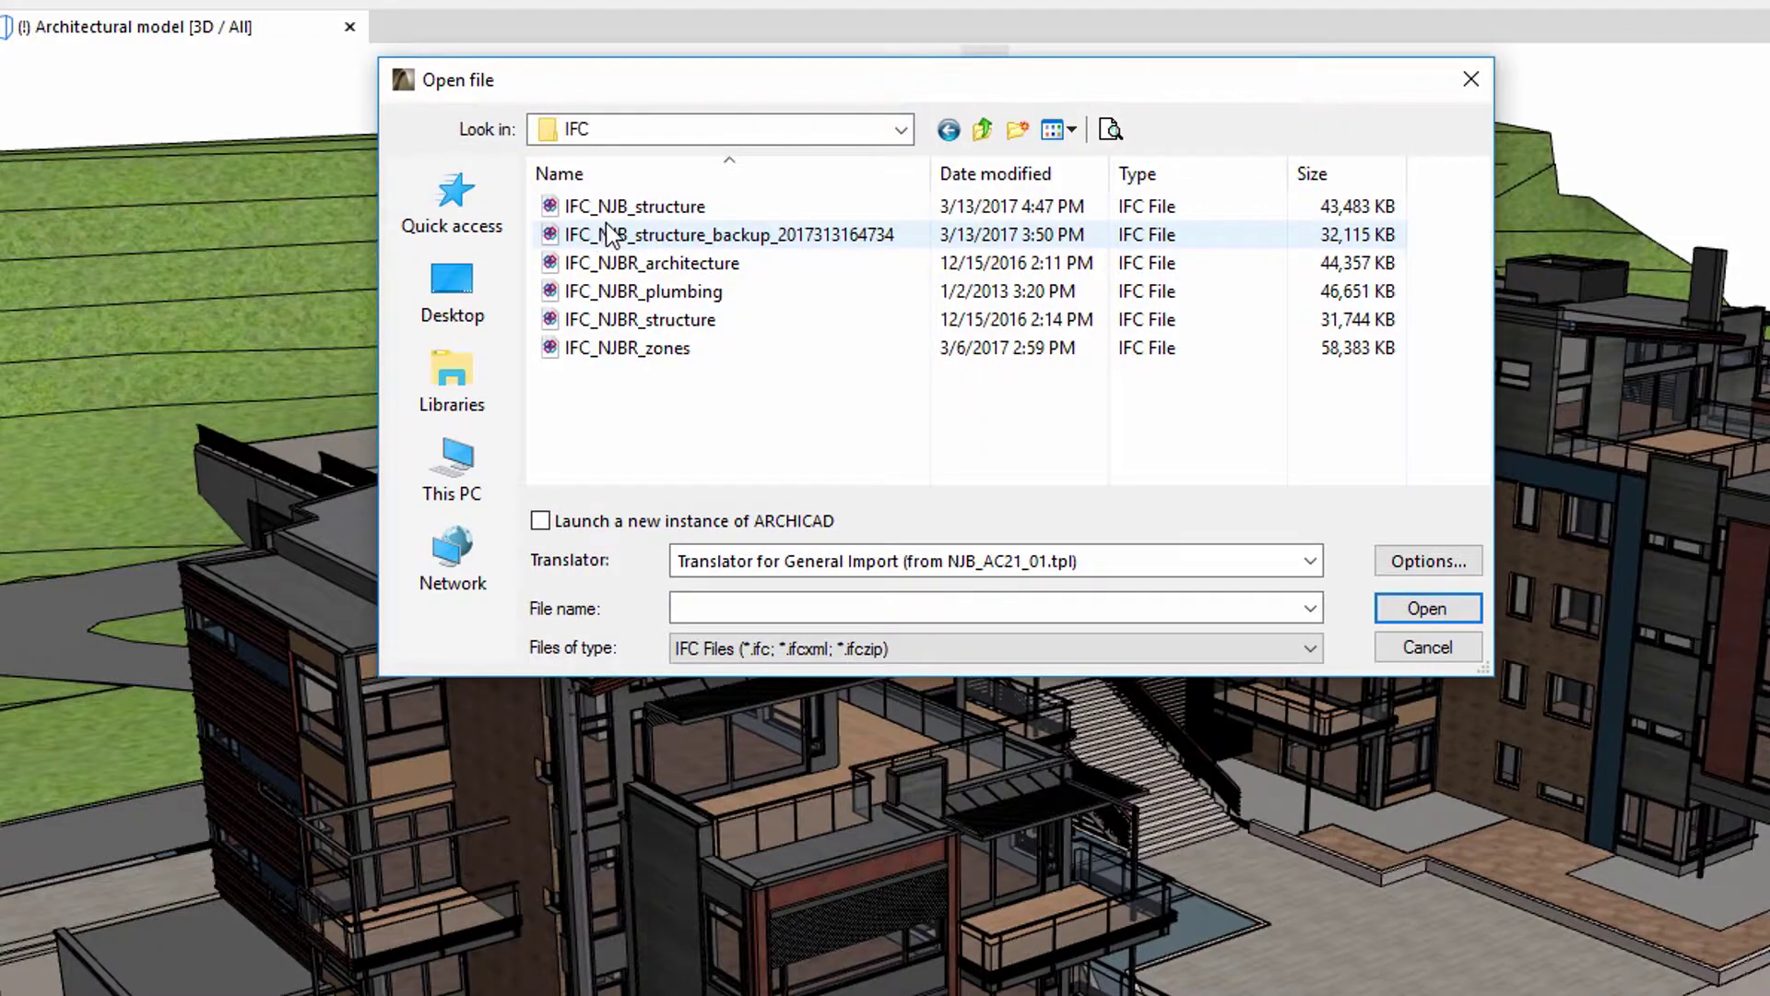
{"action": "left_click", "coordinate": [656, 206]}
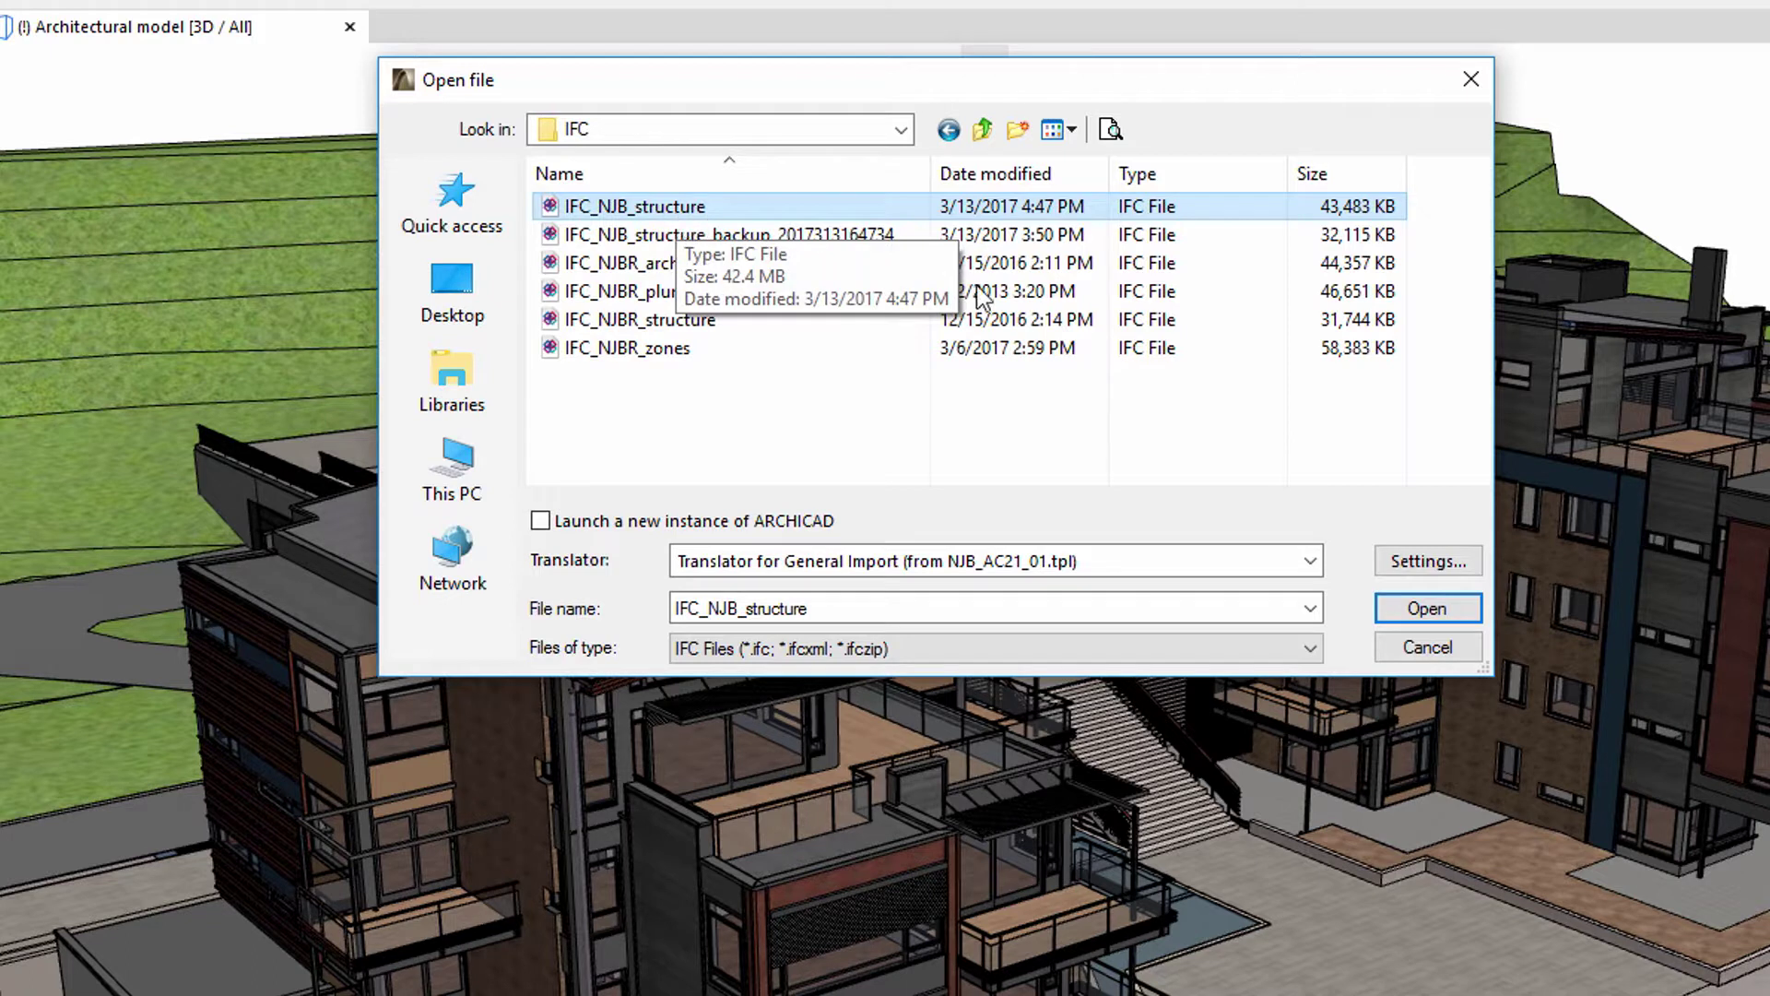
Set the IFC open options to the NJB_AC21_01.tpl template with the Translator for General Import
{"action": "left_click", "coordinate": [1382, 564]}
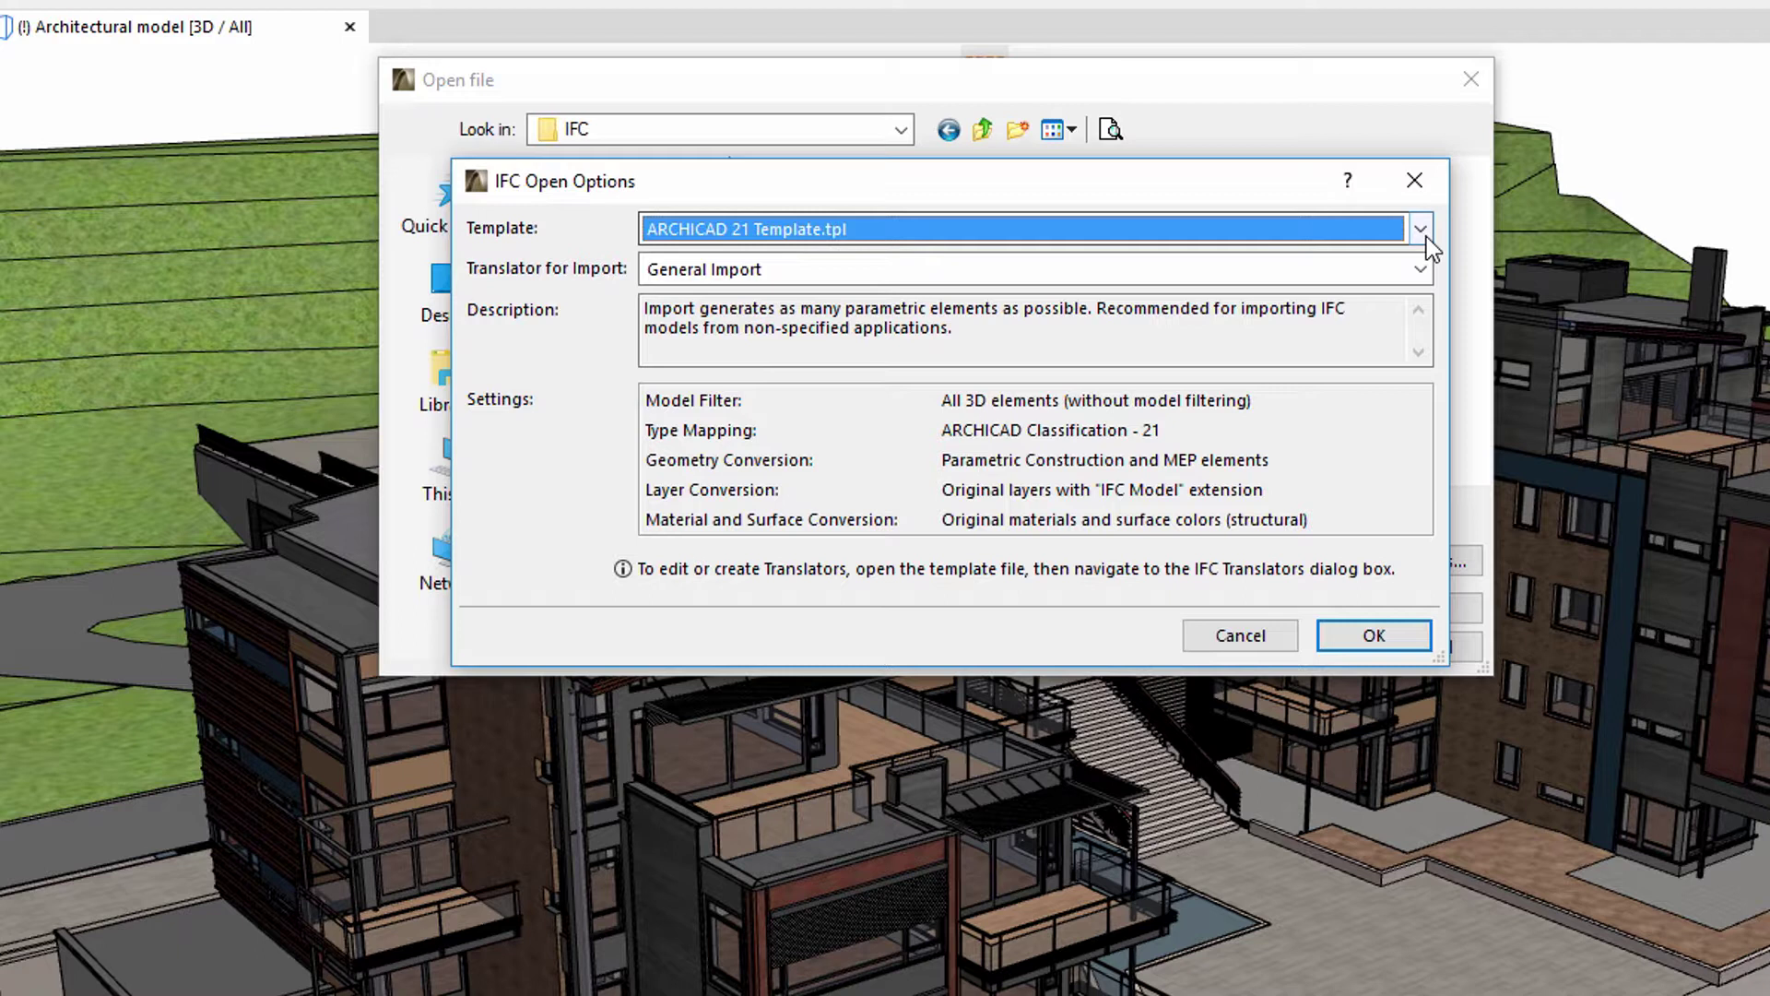
{"action": "left_click", "coordinate": [1423, 232]}
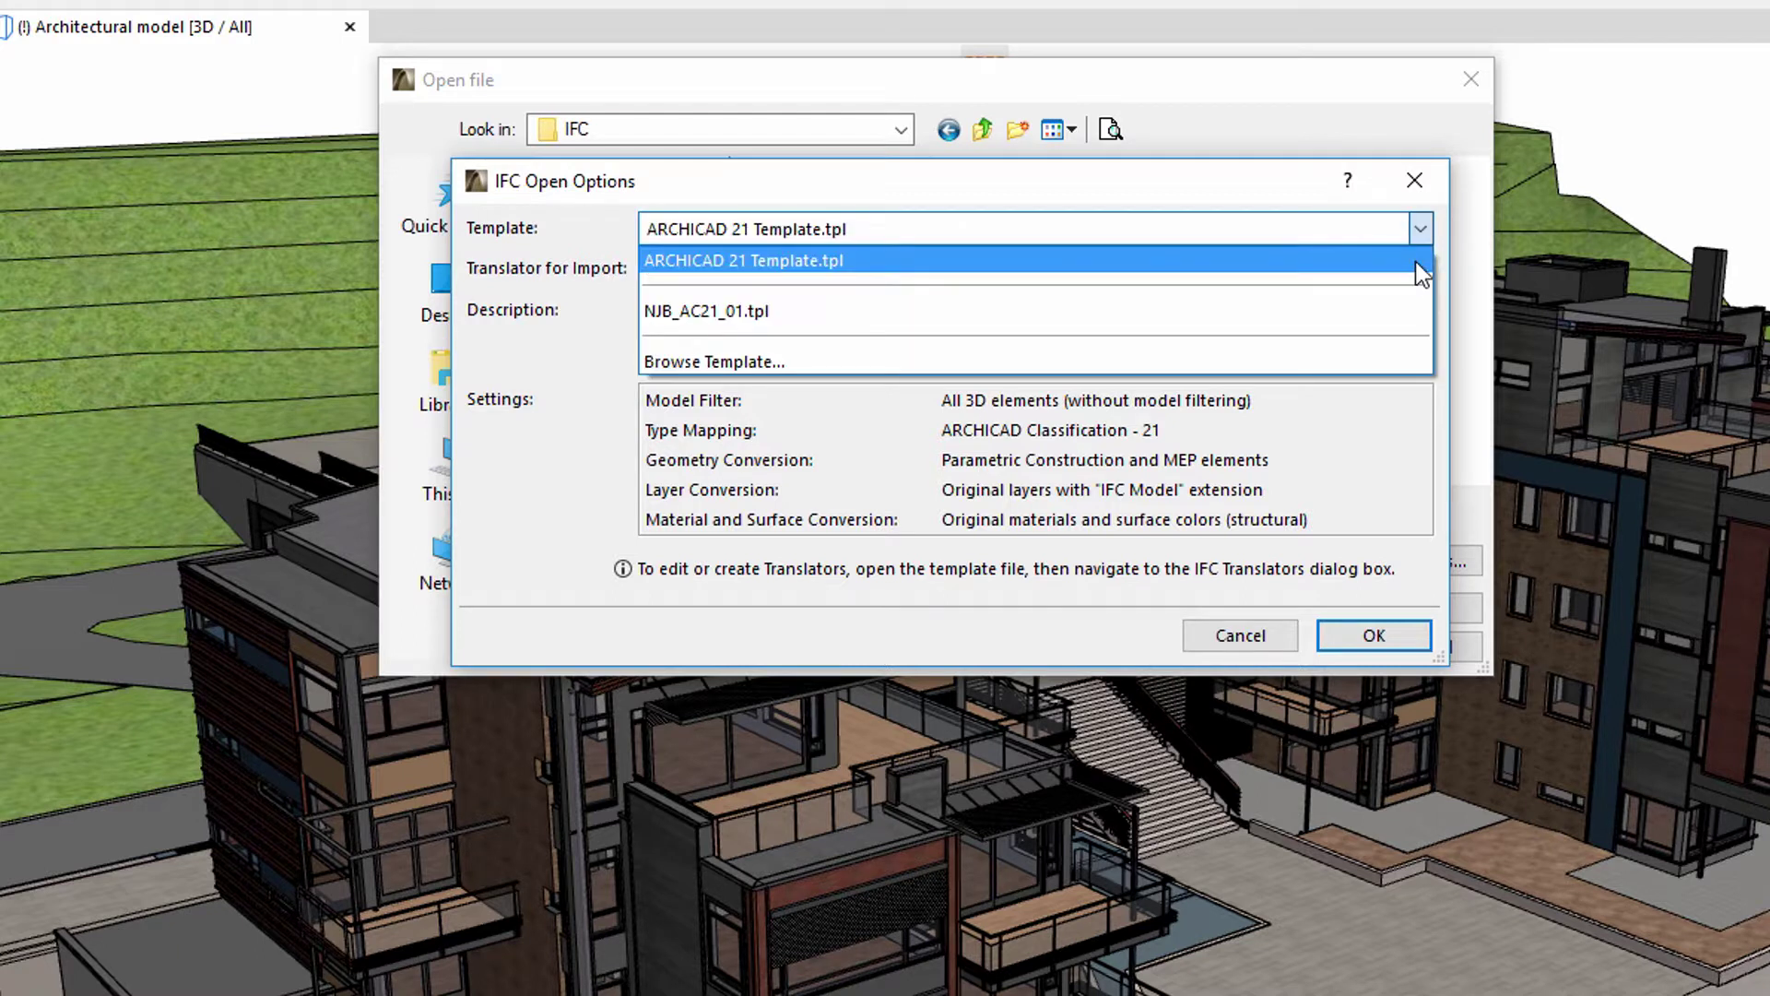
{"action": "left_click", "coordinate": [1402, 314]}
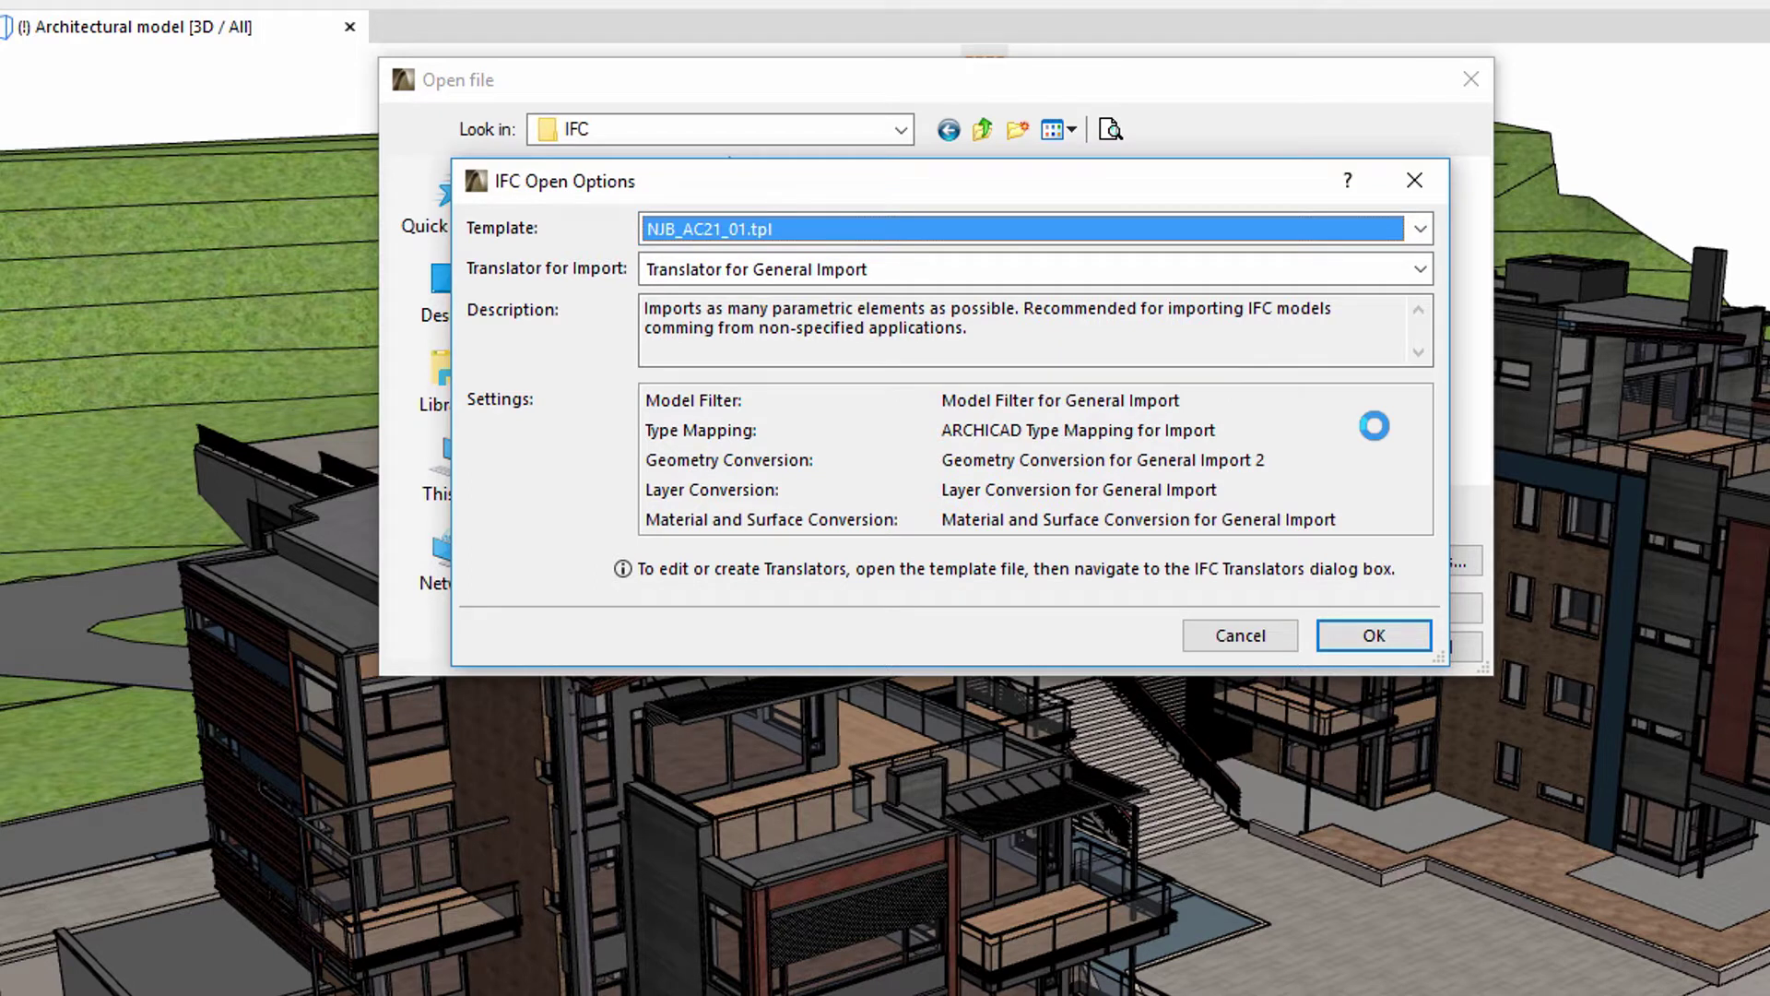
{"action": "left_click", "coordinate": [1420, 269]}
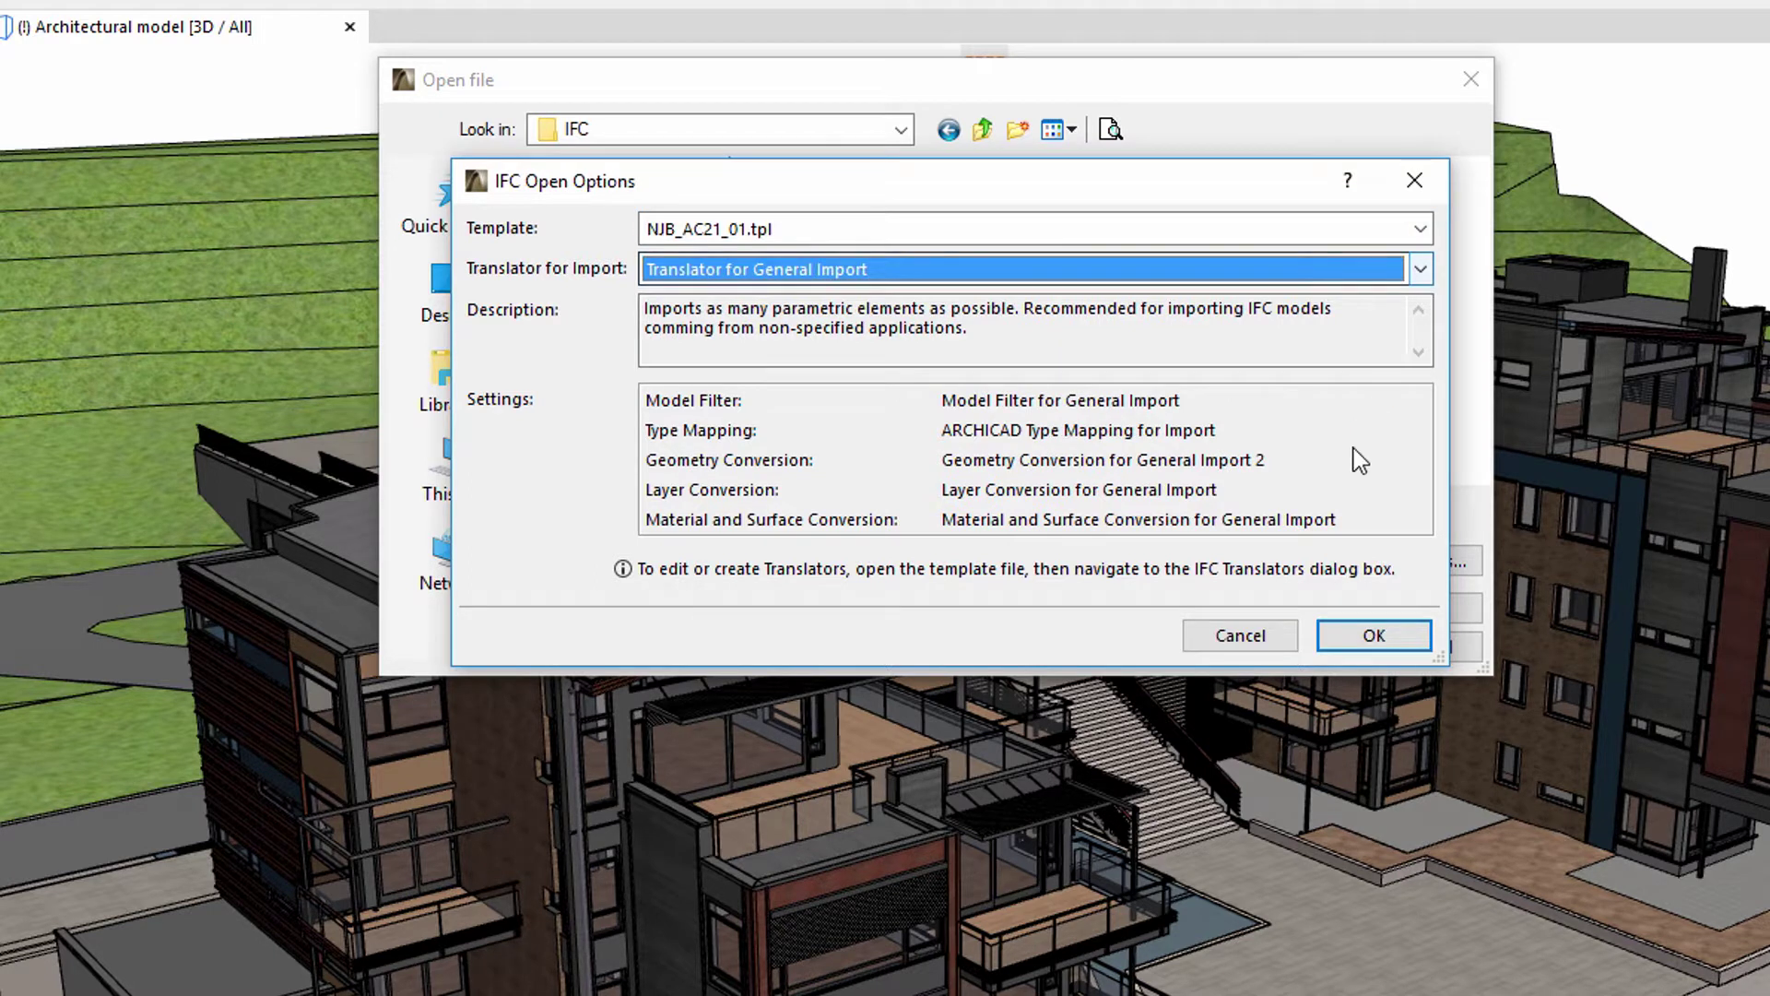
{"action": "left_click", "coordinate": [1342, 634]}
Open the chosen IFC file with the Translator for General Import, saving generated library parts to the Embedded Library
{"action": "left_click", "coordinate": [1311, 561]}
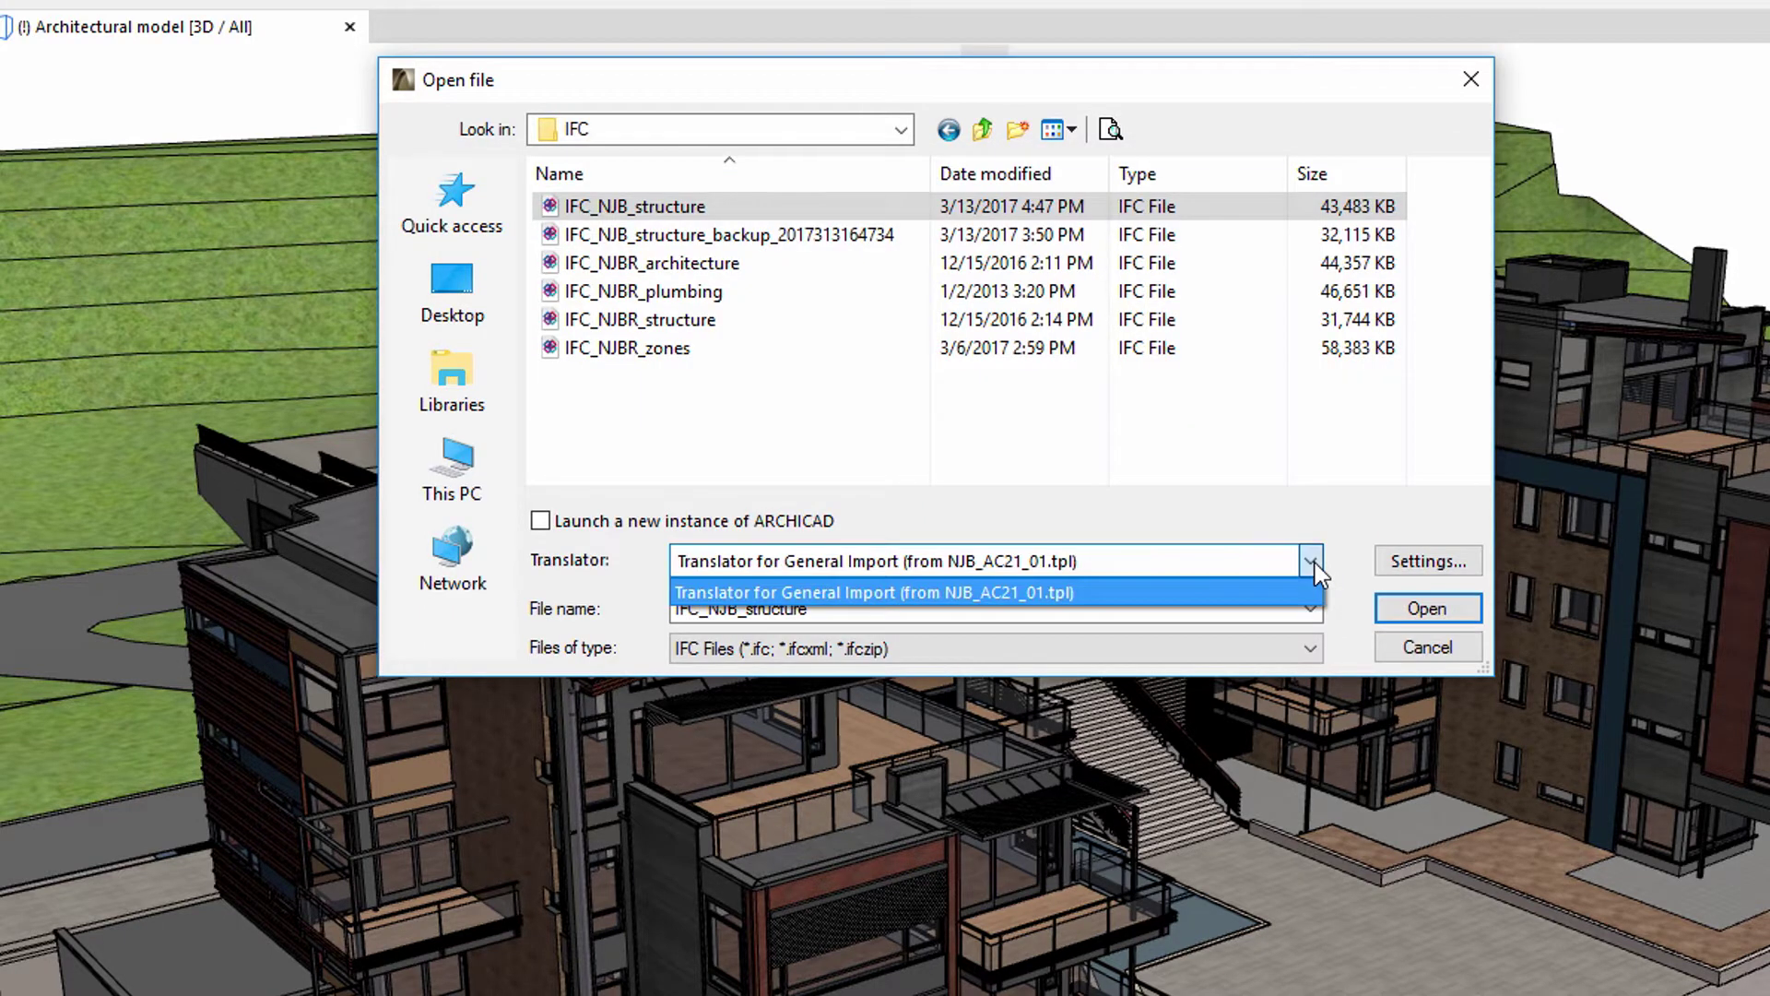
{"action": "left_click", "coordinate": [1315, 562]}
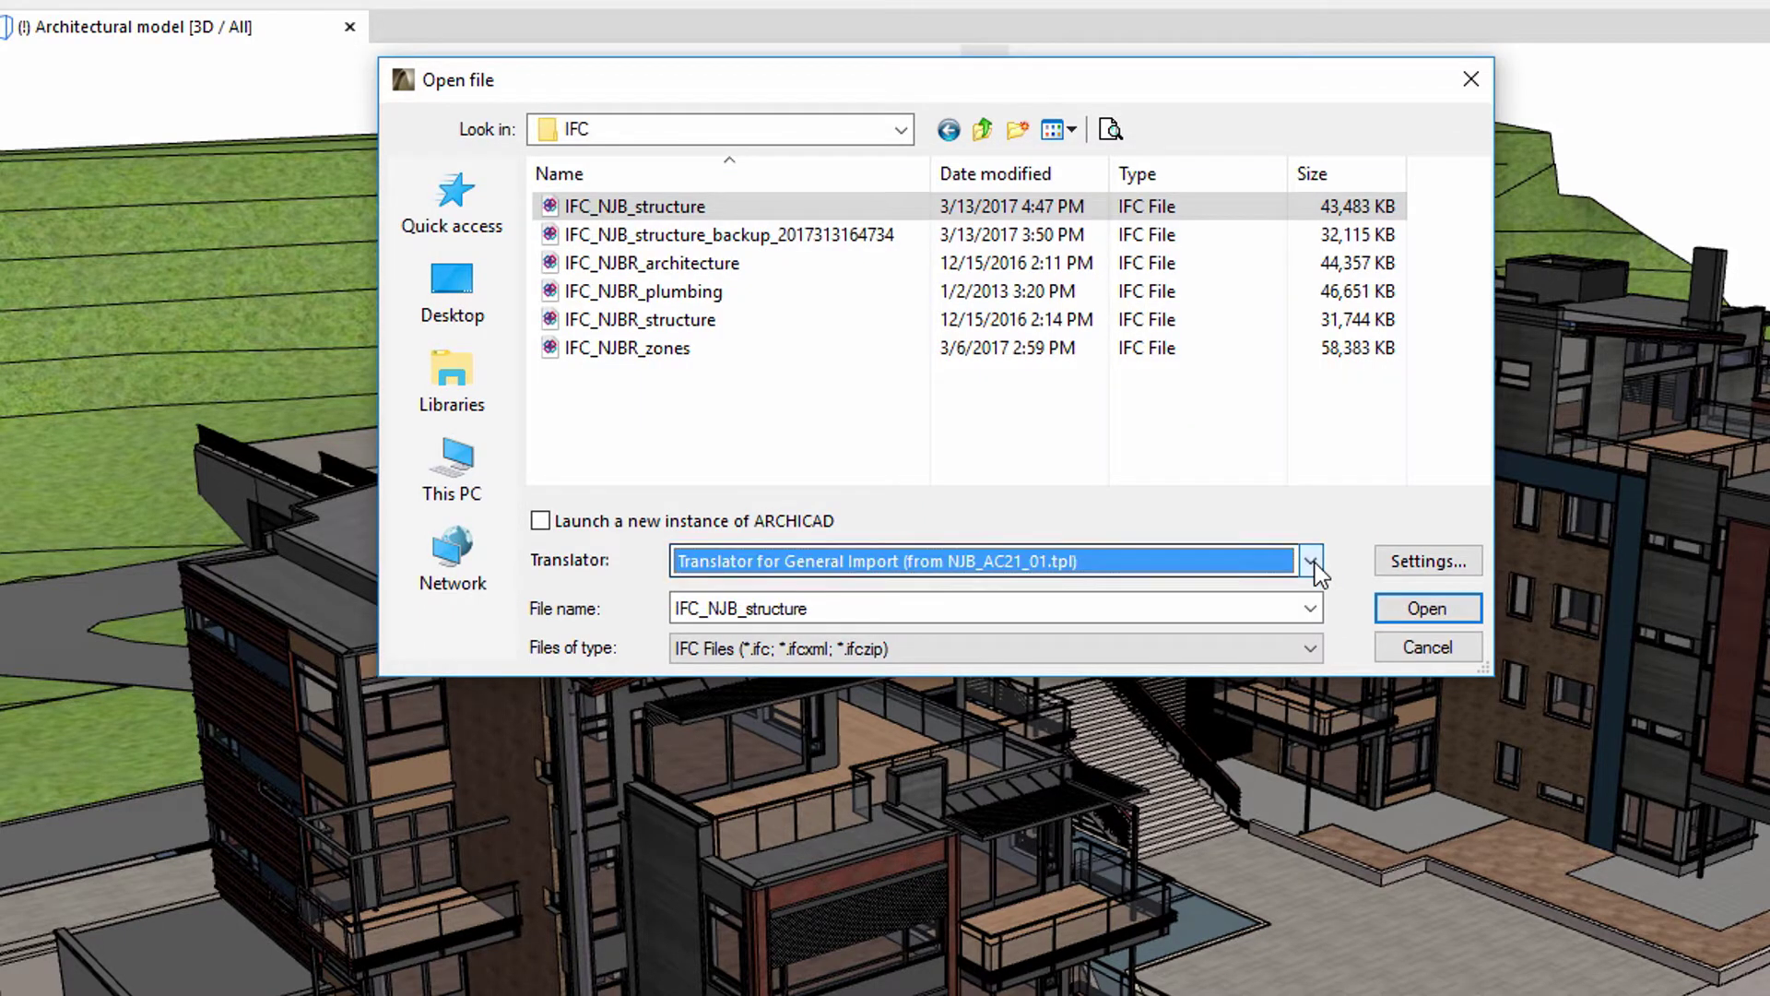
{"action": "left_click", "coordinate": [1396, 613]}
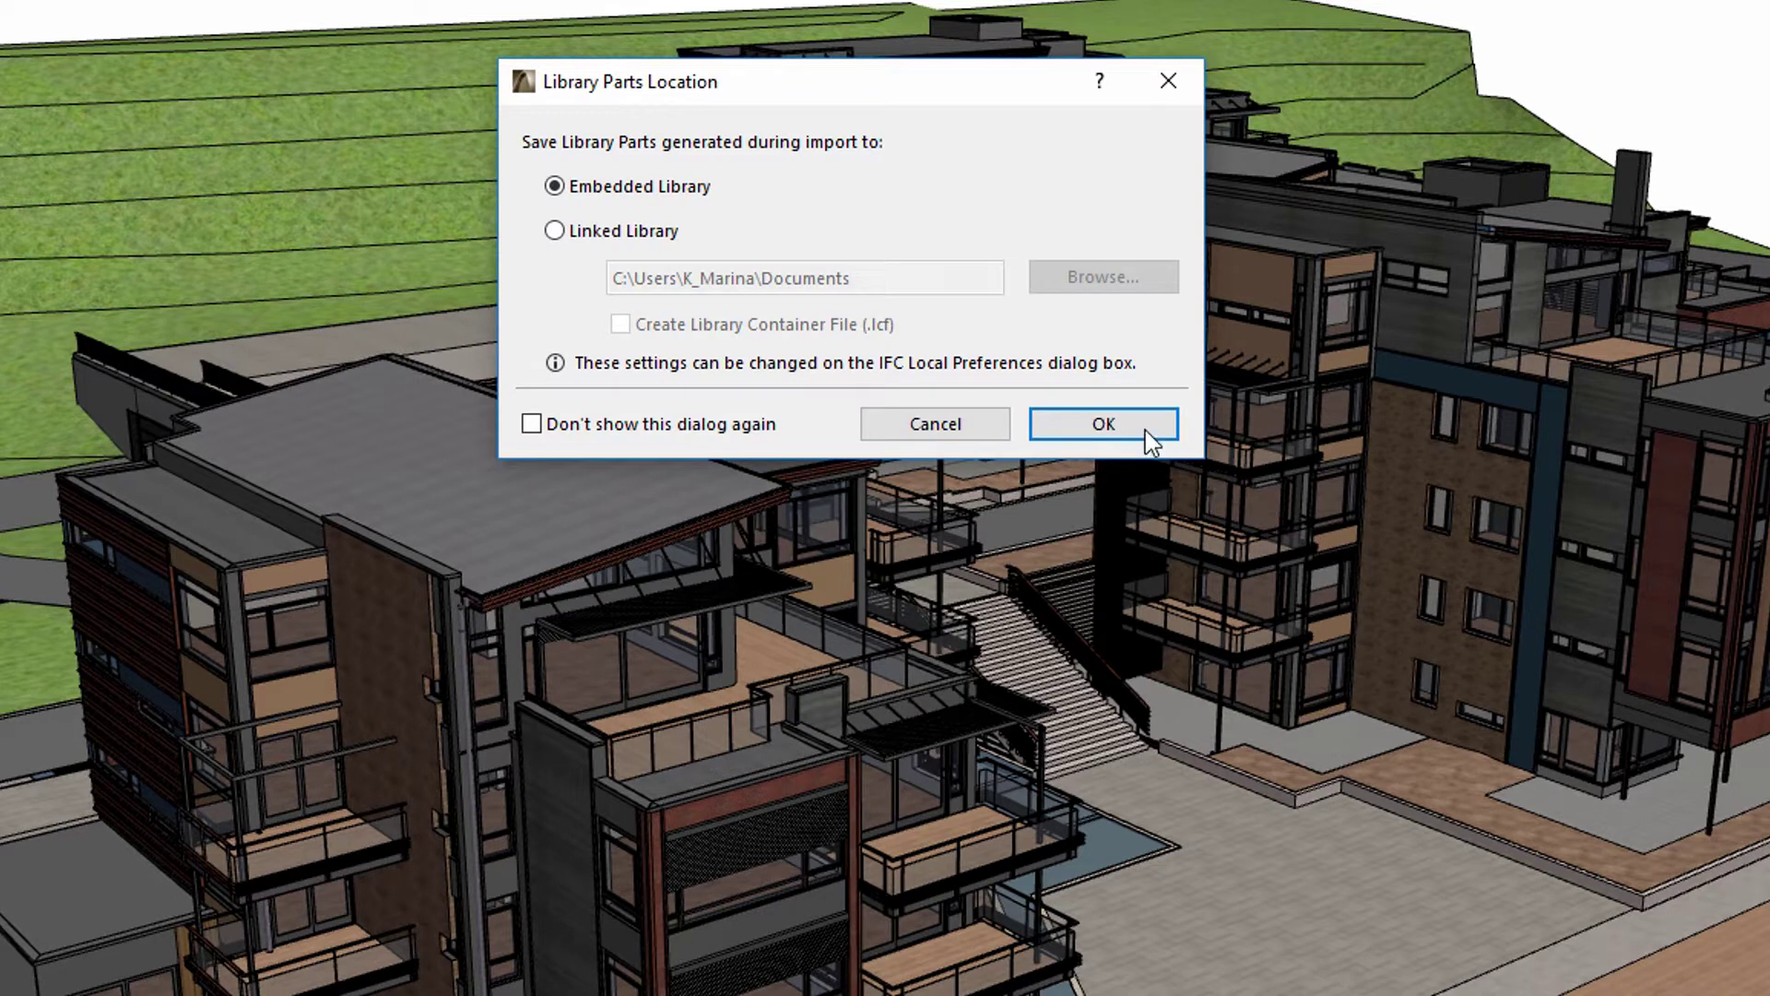
{"action": "left_click", "coordinate": [1144, 427]}
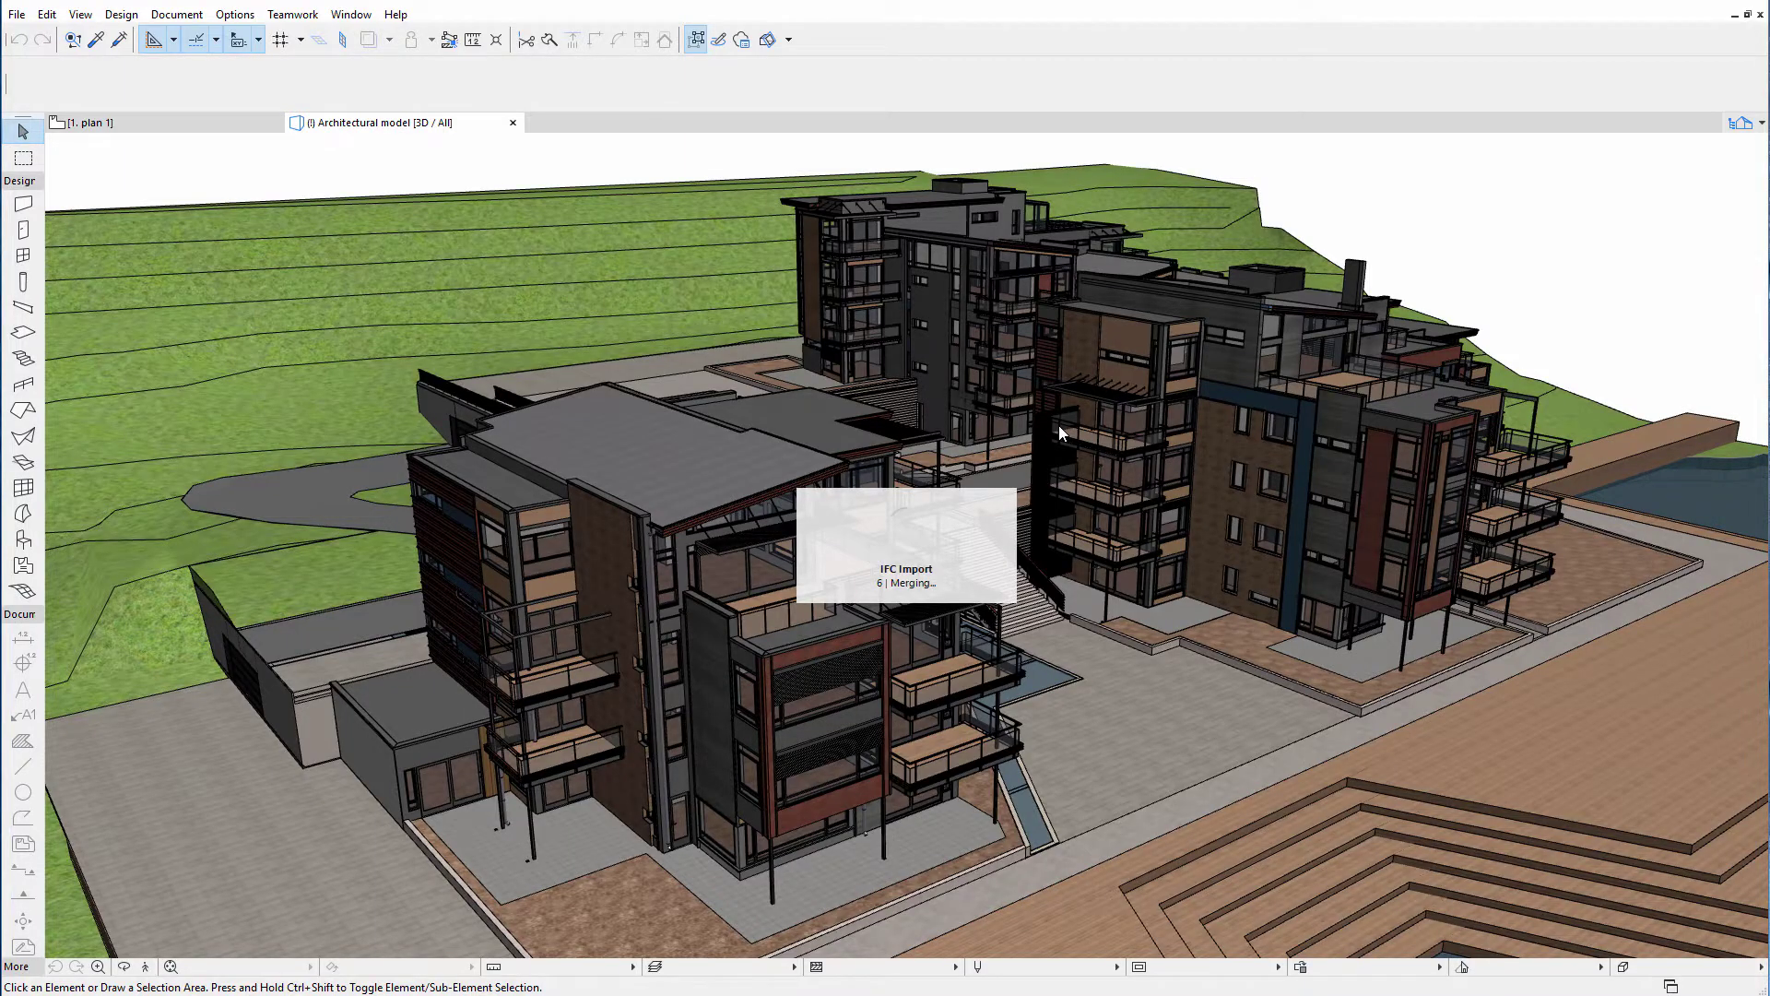
{"action": "scroll", "coordinate": [959, 641], "scroll_direction": "up", "scroll_amount": 4}
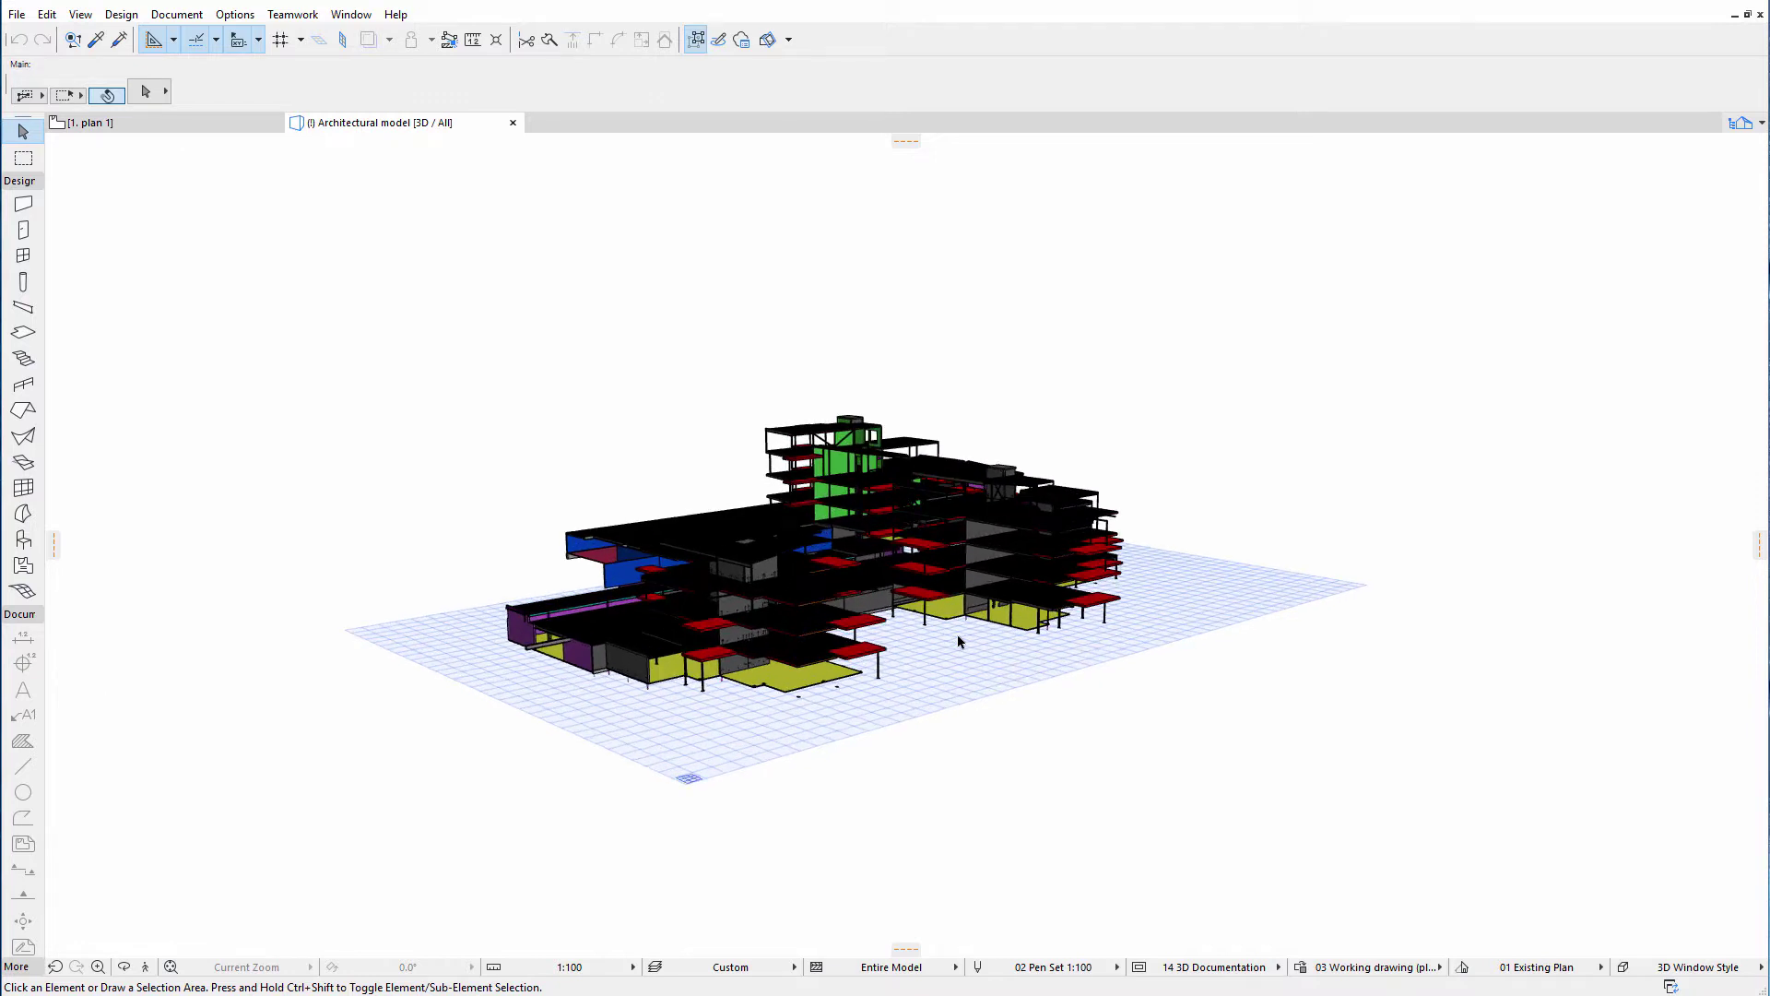
{"action": "scroll", "coordinate": [959, 640], "scroll_direction": "up", "scroll_amount": 5}
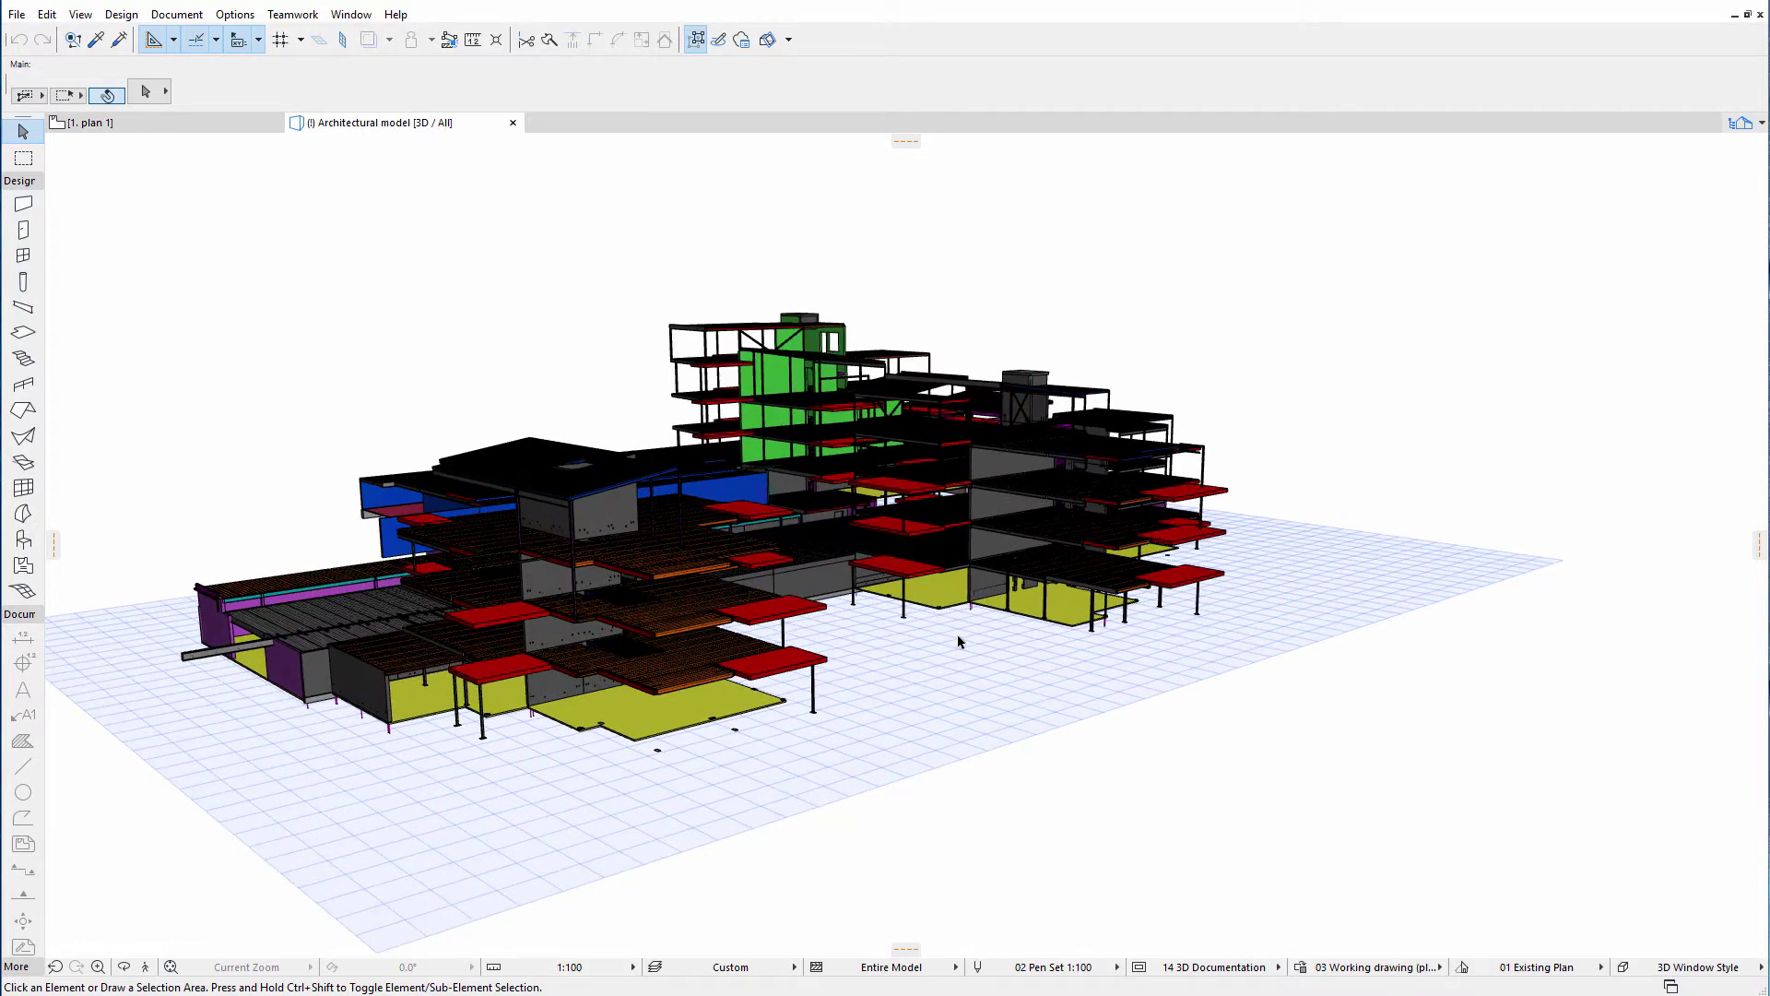
Select a red balcony slab on the front building and review the layer combinations and layers in Layer Settings
{"action": "middle_click_drag", "start_coordinate": [959, 634], "coordinate": [1042, 662]}
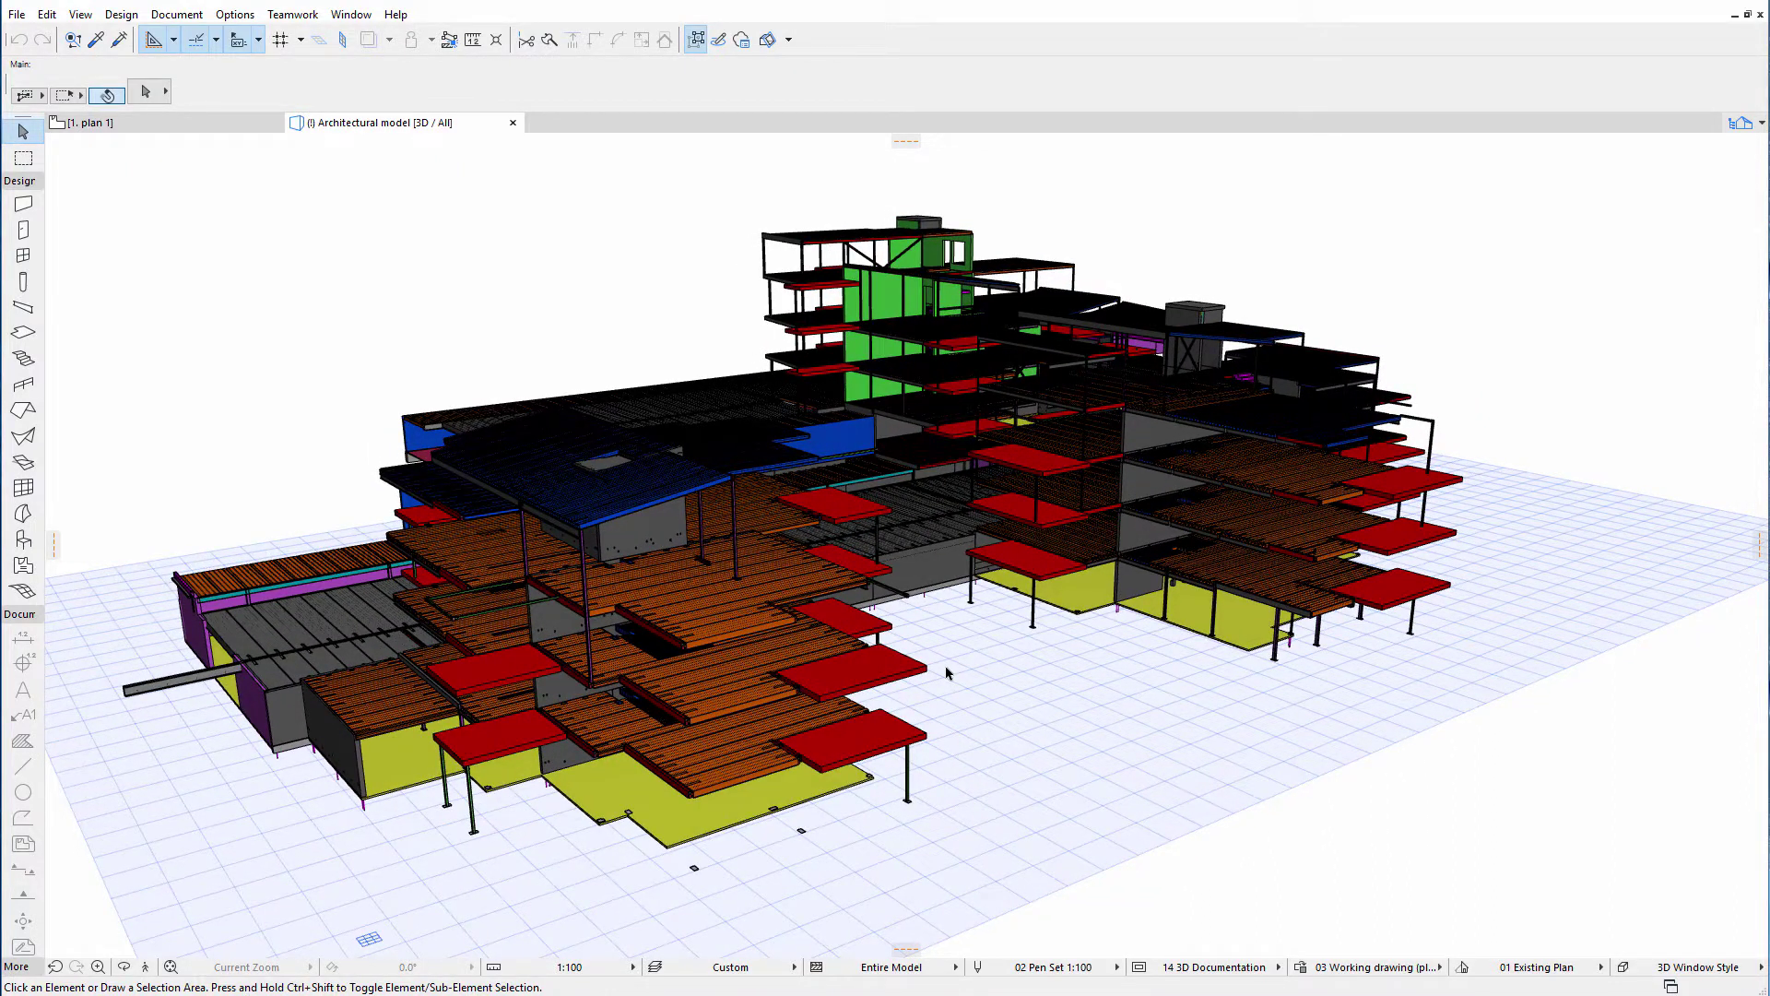
{"action": "key", "text": "ctrl+l"}
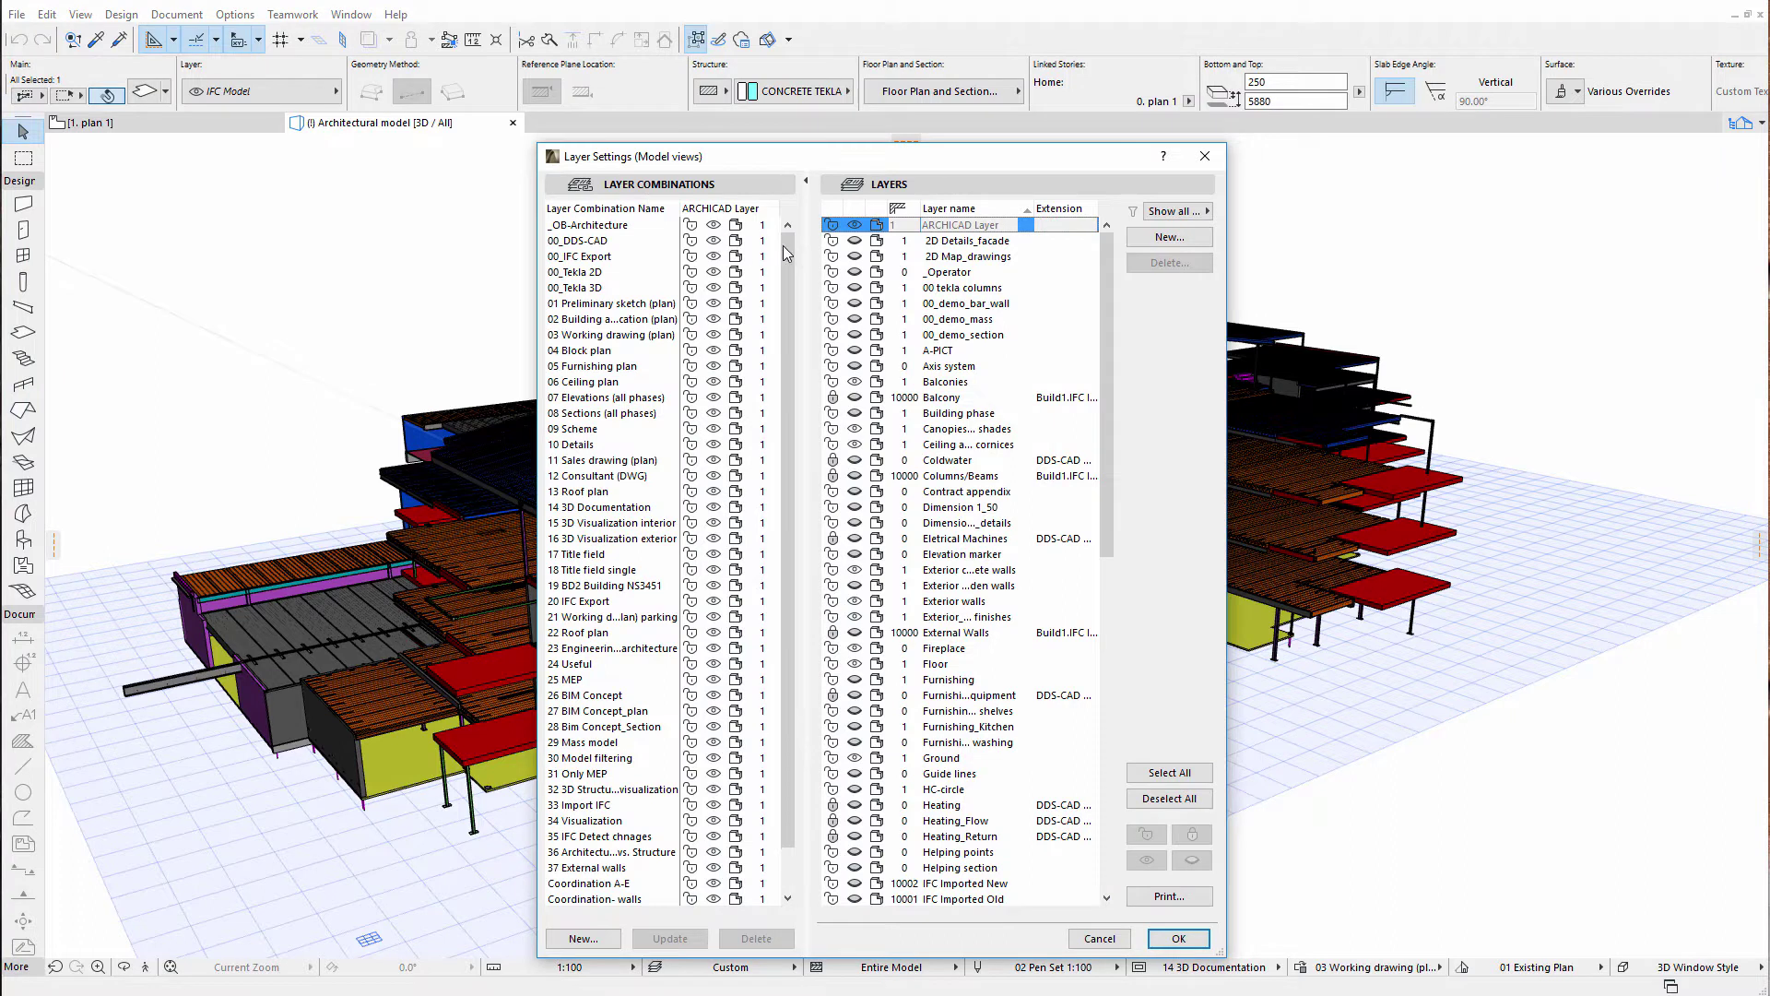
{"action": "mouse_move", "coordinate": [789, 258]}
{"action": "left_mouse_down"}
{"action": "mouse_move", "coordinate": [789, 297]}
{"action": "mouse_move", "coordinate": [789, 247]}
{"action": "left_mouse_up"}
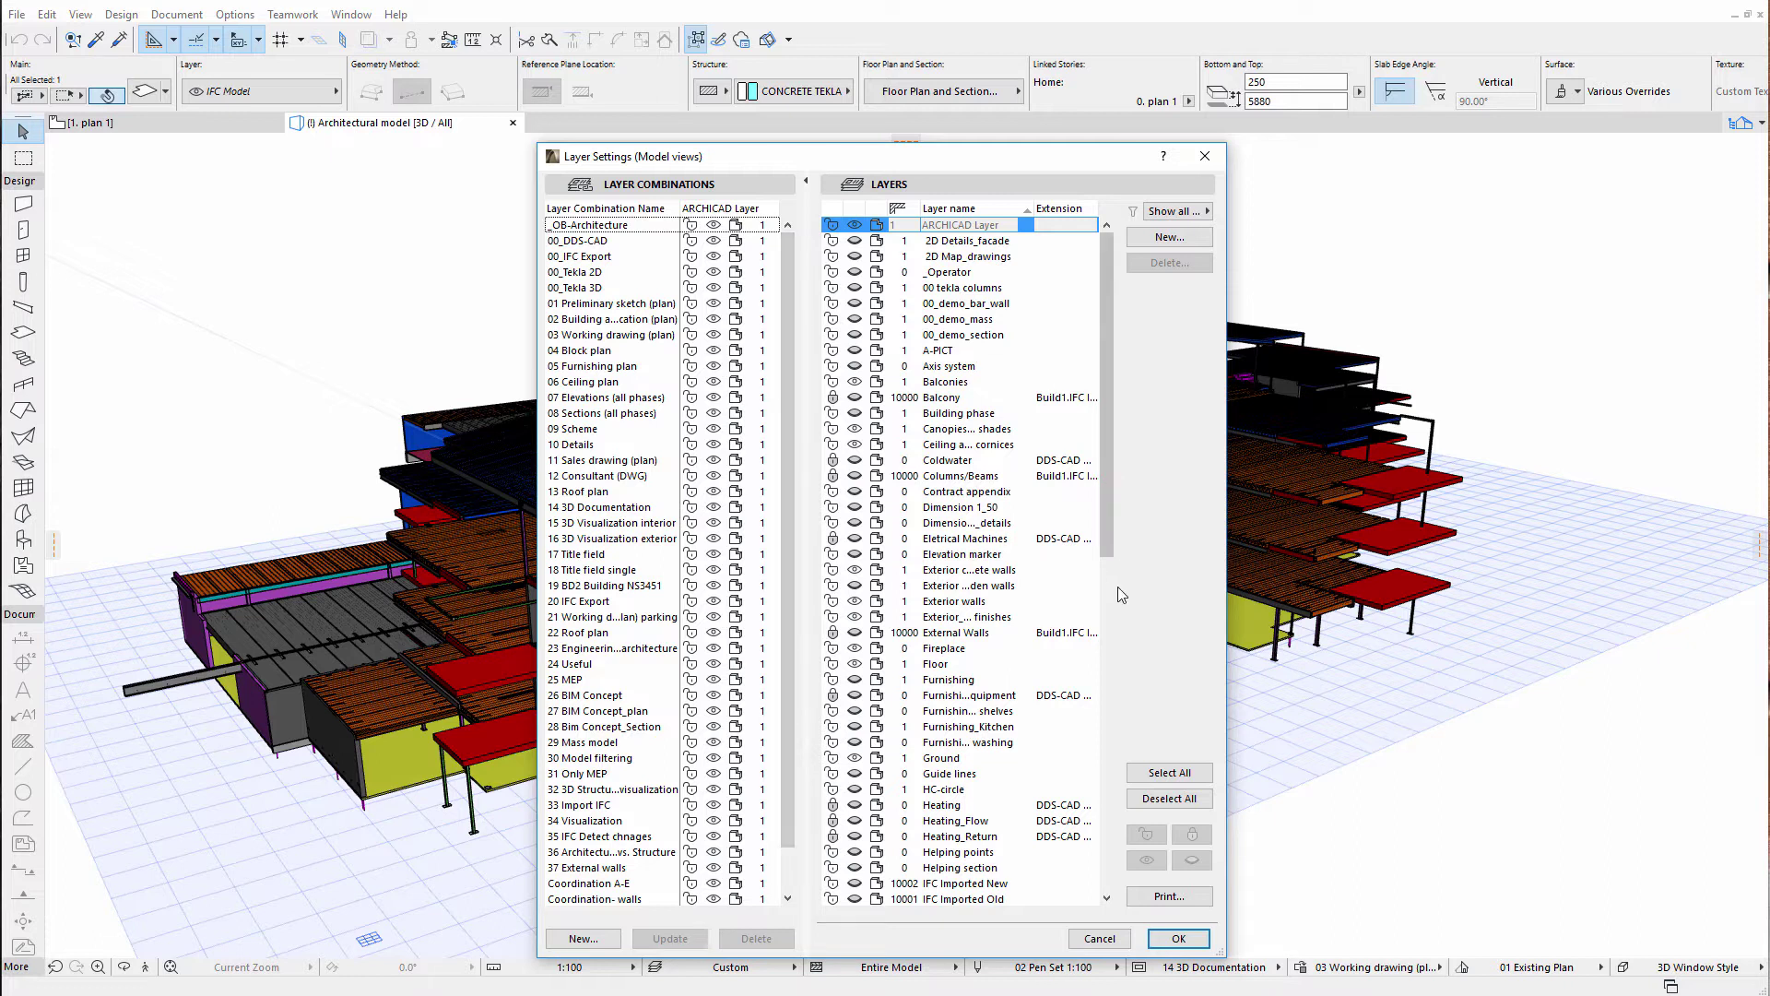
{"action": "left_click", "coordinate": [1177, 938]}
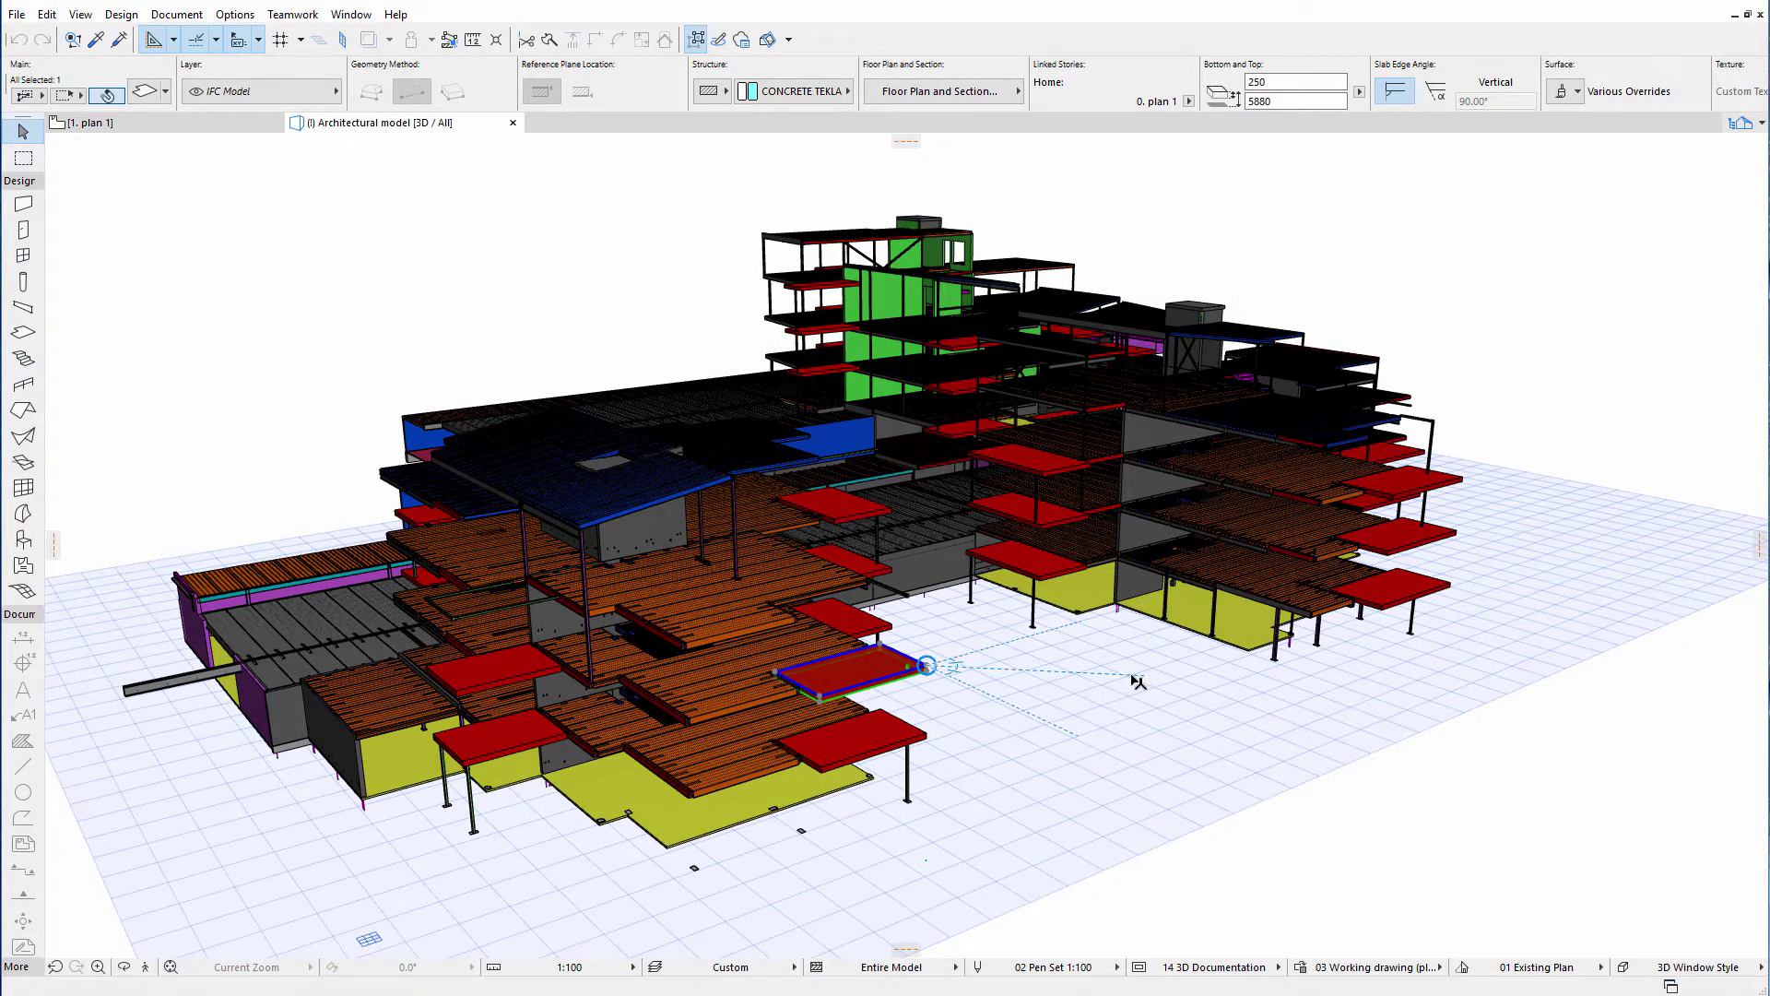
Inspect the structural model from low and raised viewpoints and select a deck element at the edge of the front building's upper floor
{"action": "middle_click_drag", "start_coordinate": [1135, 680], "coordinate": [1197, 601], "text": "shift"}
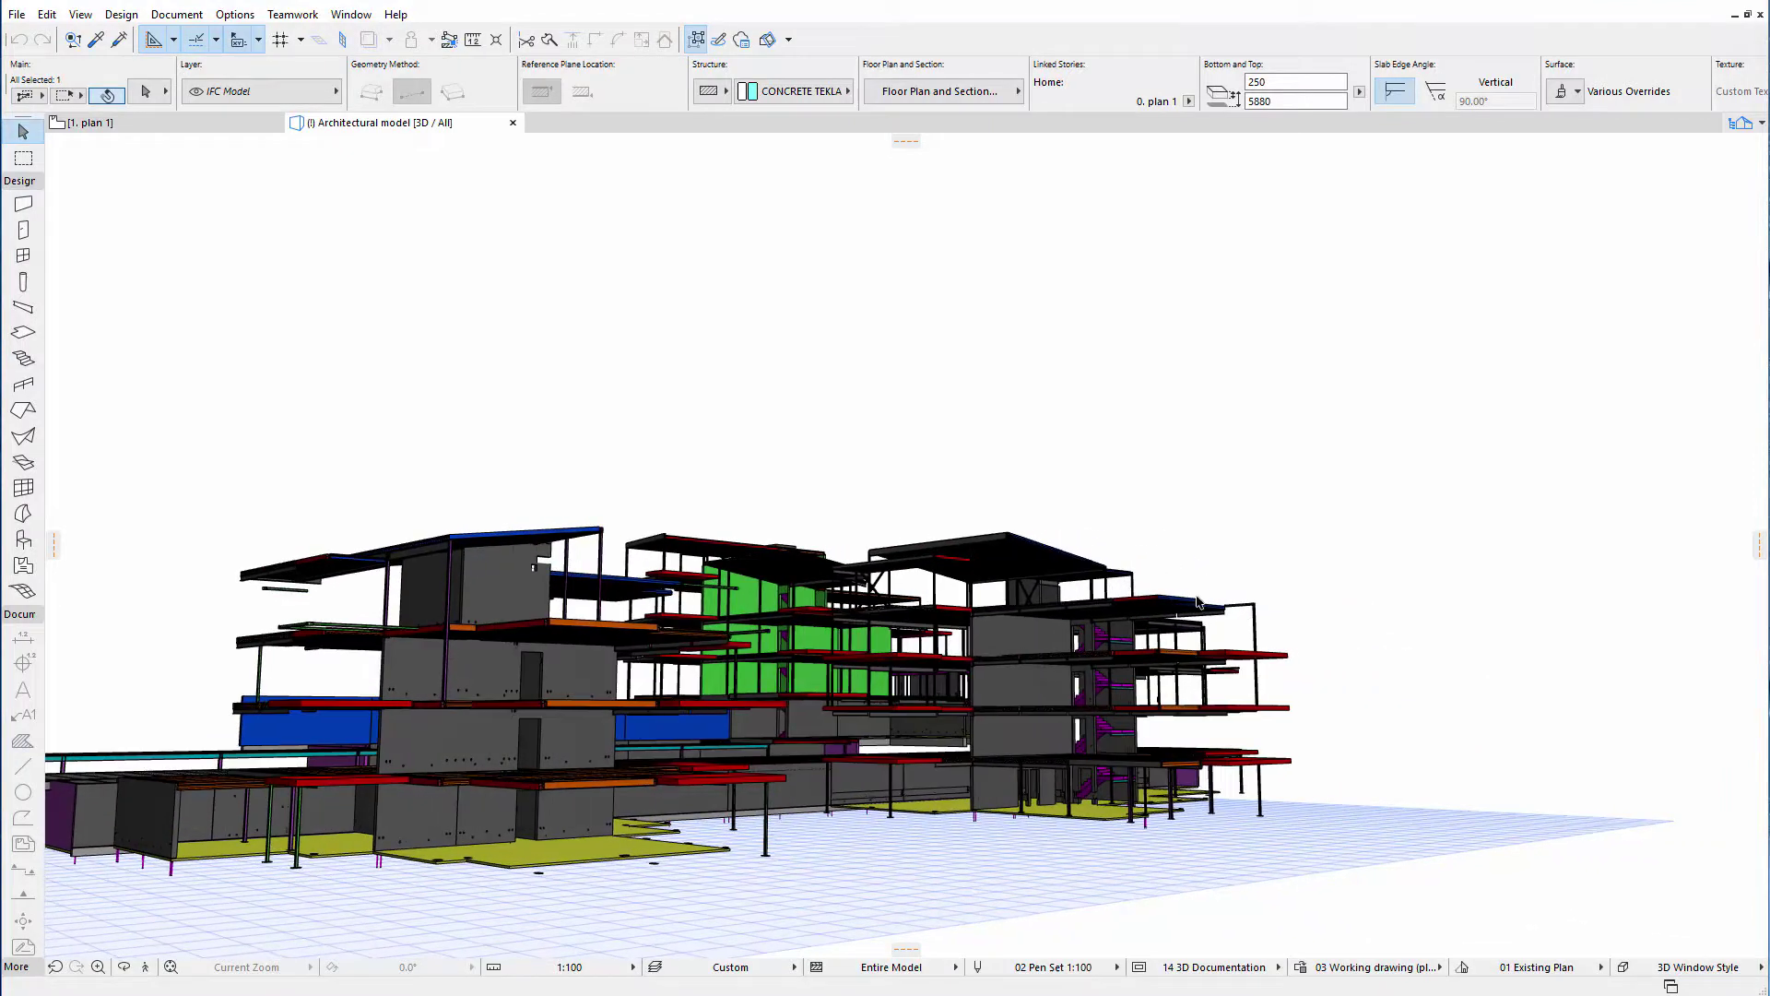
{"action": "mouse_move", "coordinate": [698, 855]}
{"action": "middle_mouse_down", "text": "shift"}
{"action": "mouse_move", "coordinate": [974, 801]}
{"action": "mouse_move", "coordinate": [957, 911]}
{"action": "middle_mouse_up", "text": "shift"}
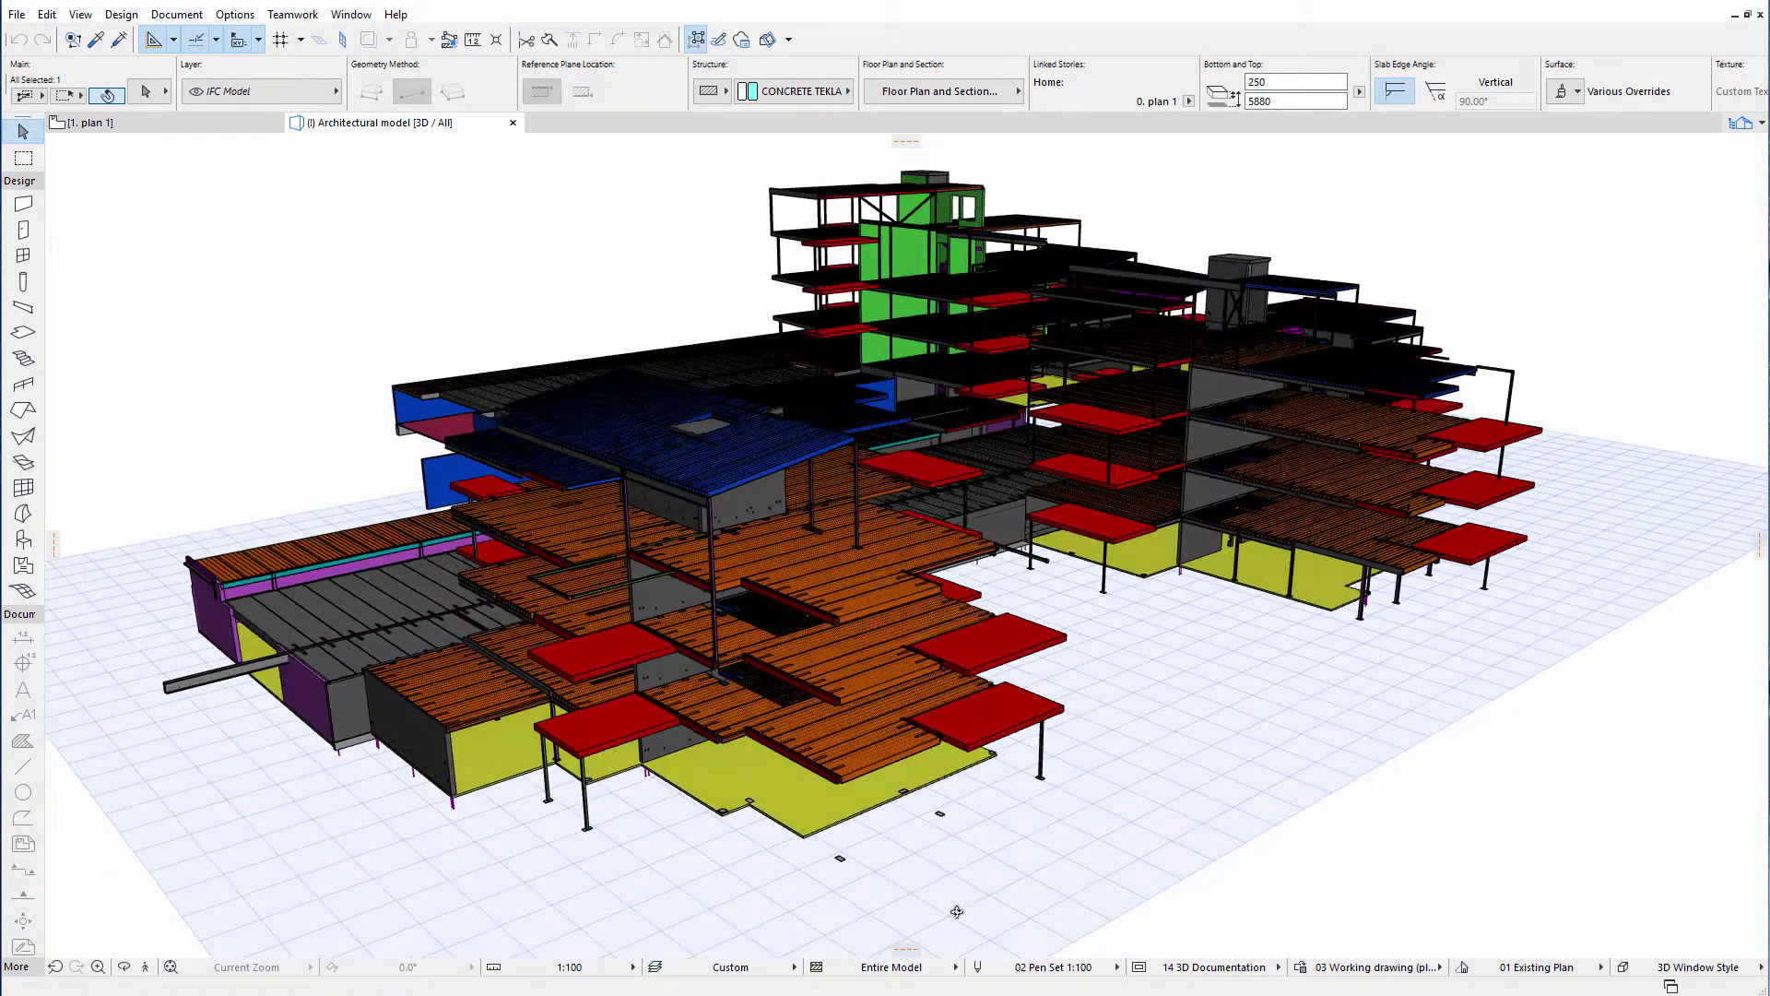
{"action": "left_click", "coordinate": [913, 608]}
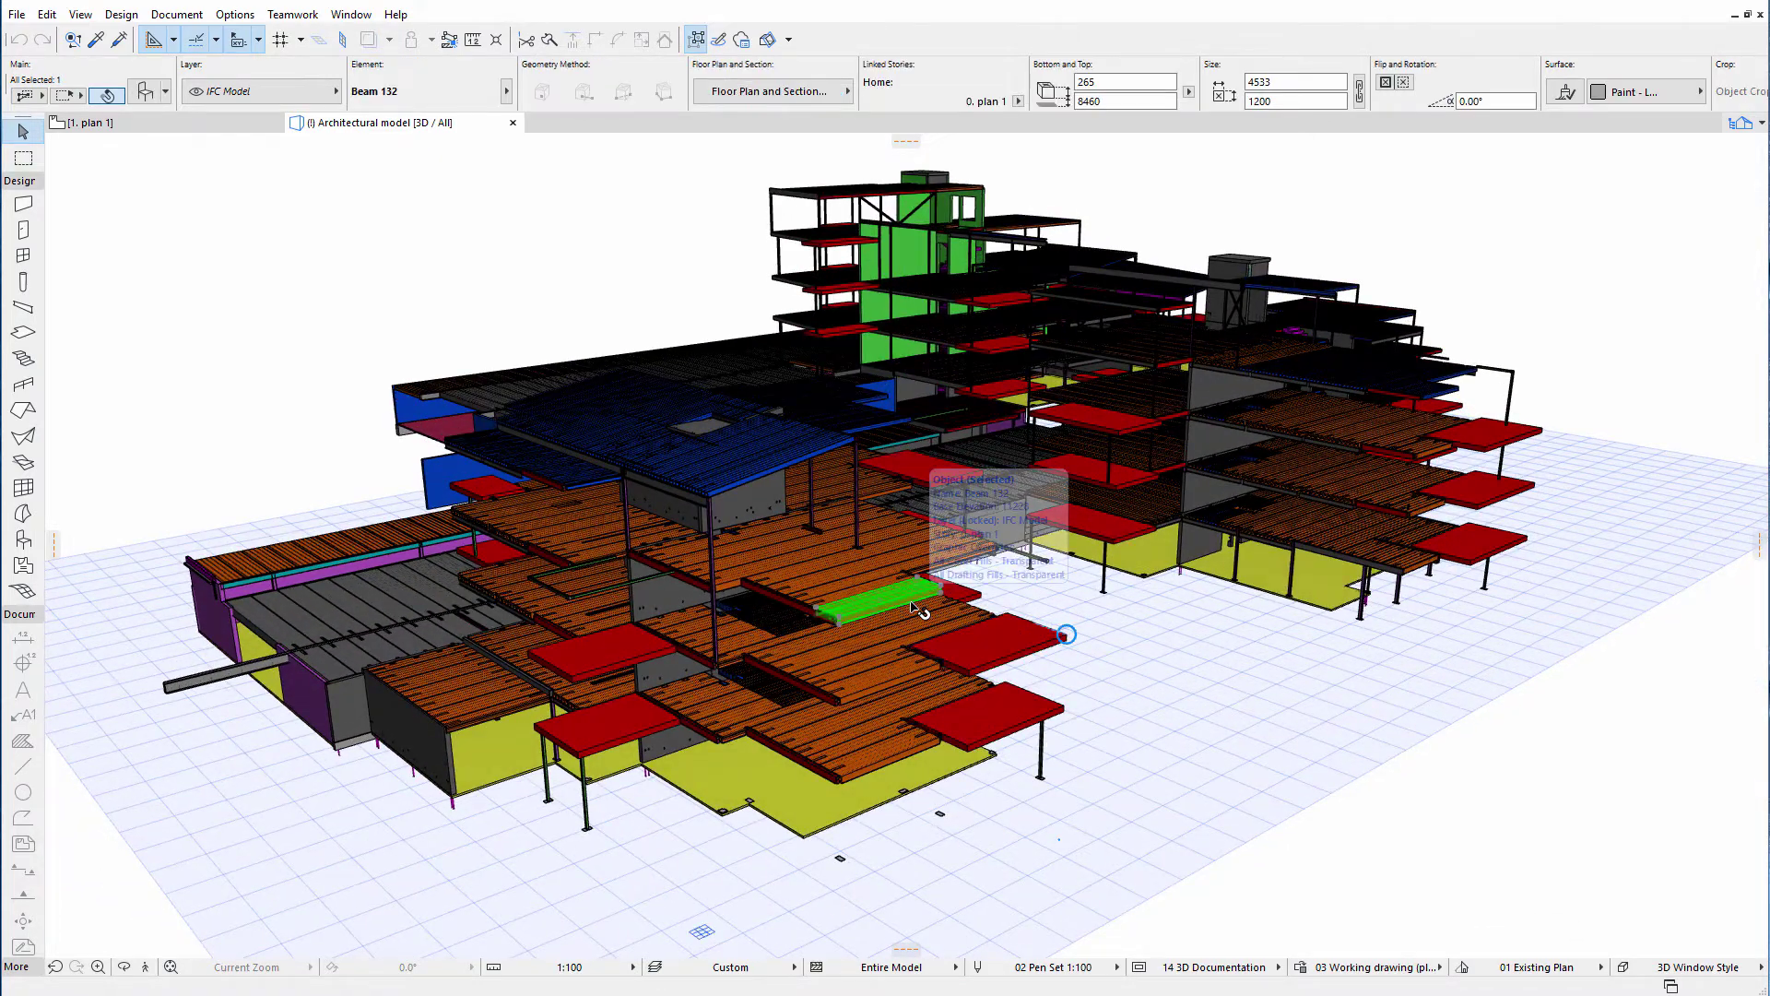